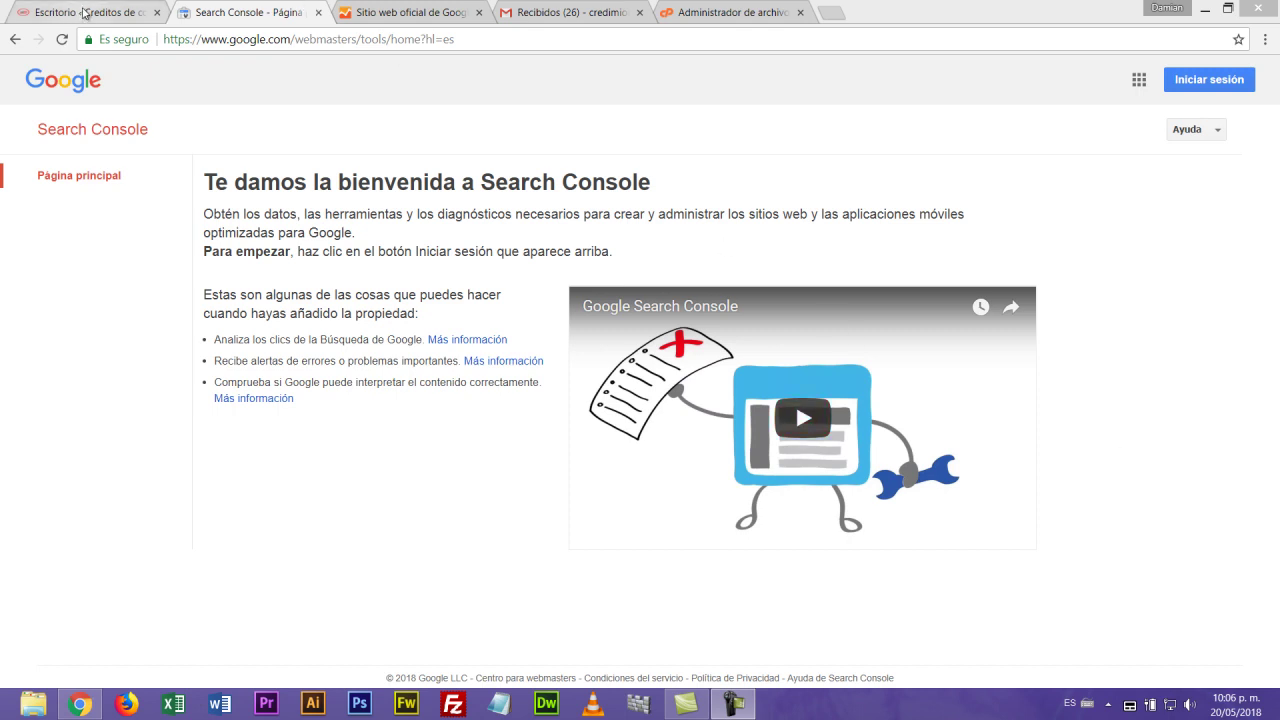
# Step: Switch to the WordPress dashboard of credimiosas.com and open the site's public home page
pyautogui.click(84, 13)
pyautogui.moveTo(108, 72)
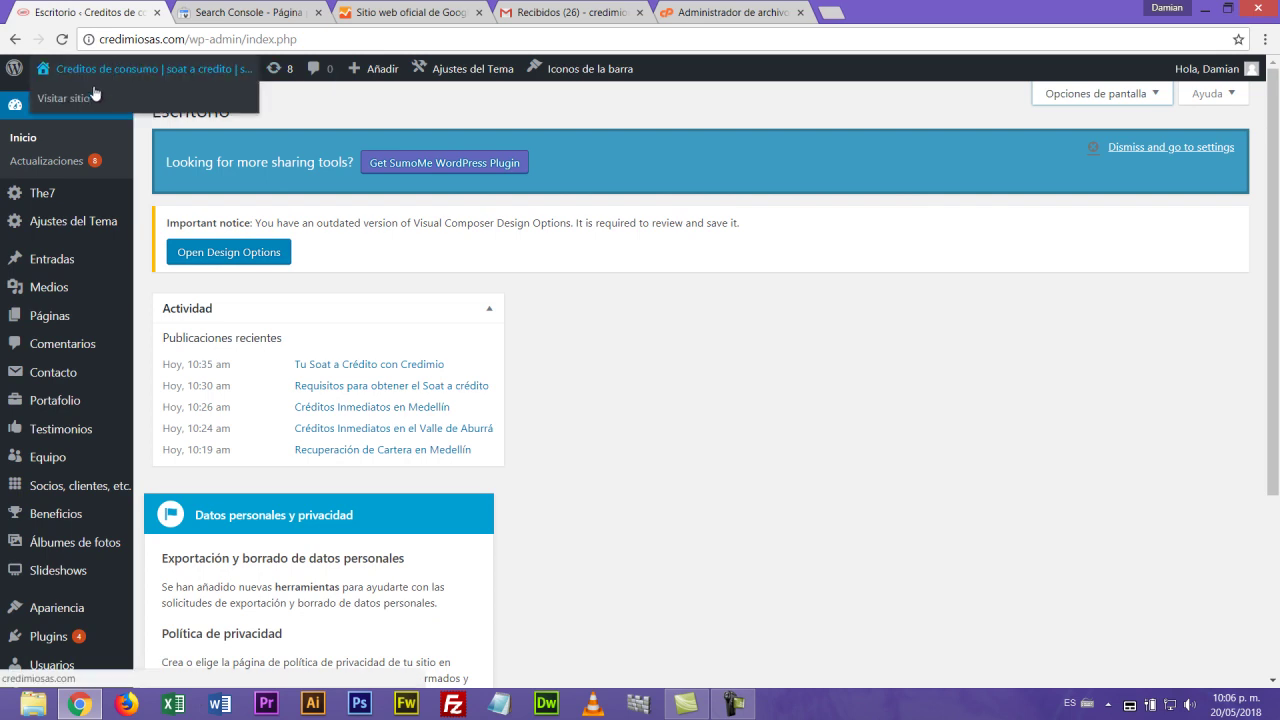
pyautogui.click(83, 100)
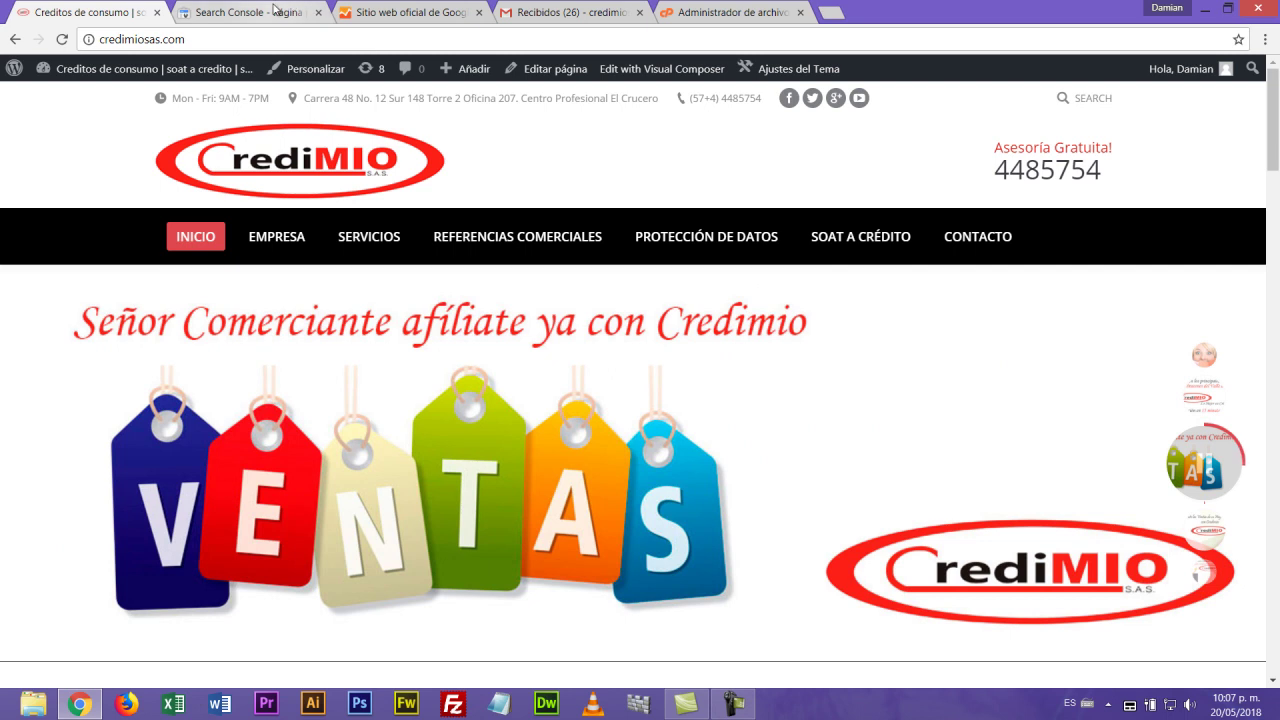
pyautogui.click(276, 10)
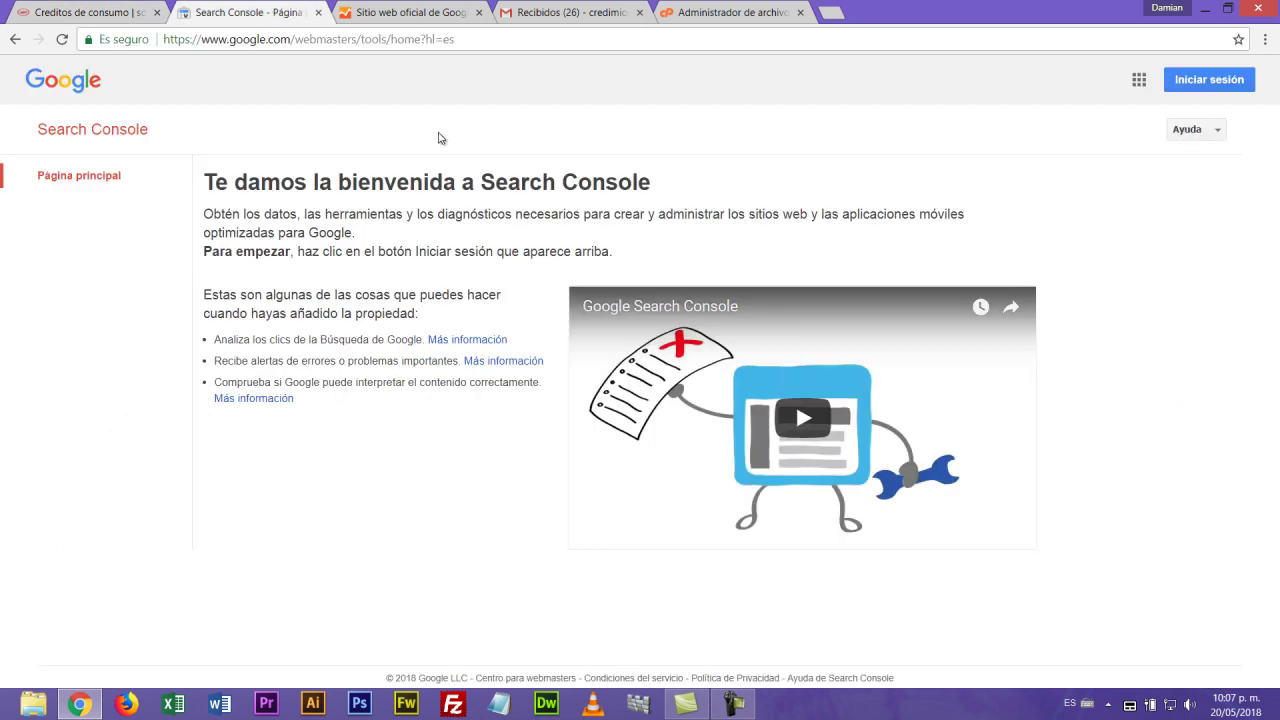
pyautogui.moveTo(361, 40); pyautogui.dragTo(490, 50)
pyautogui.press('BackSpace')
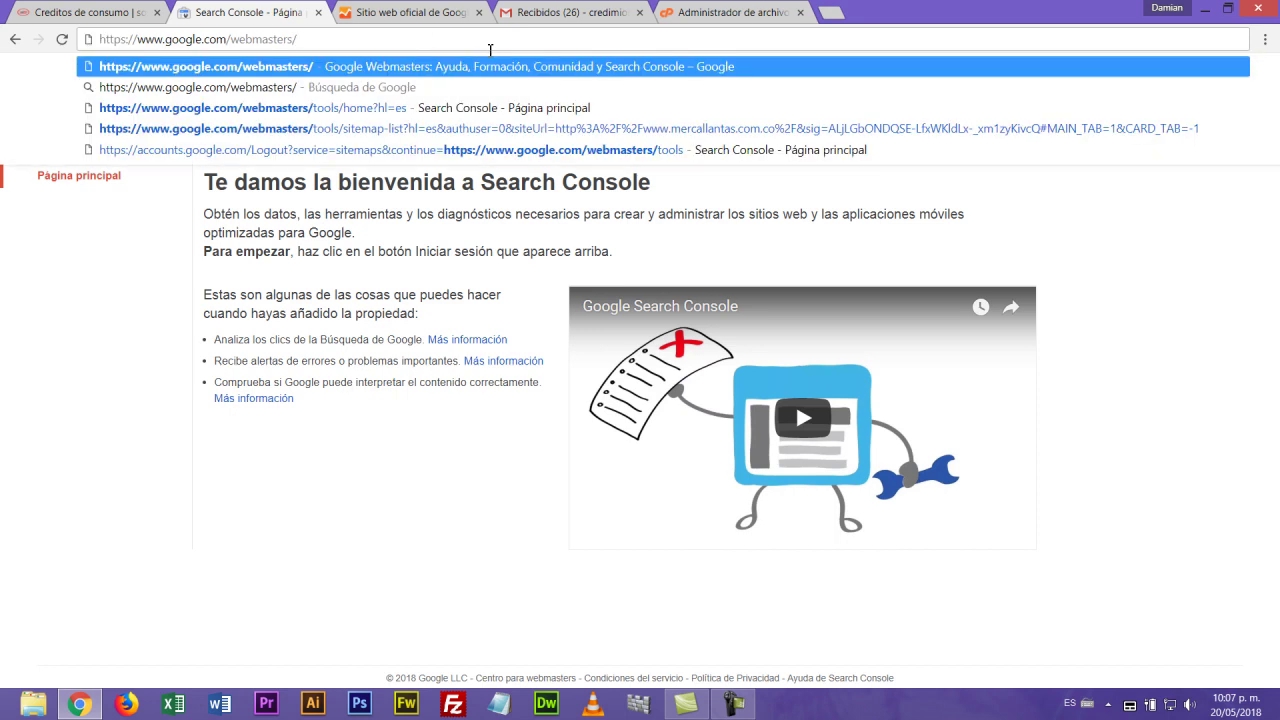
pyautogui.press('Return')
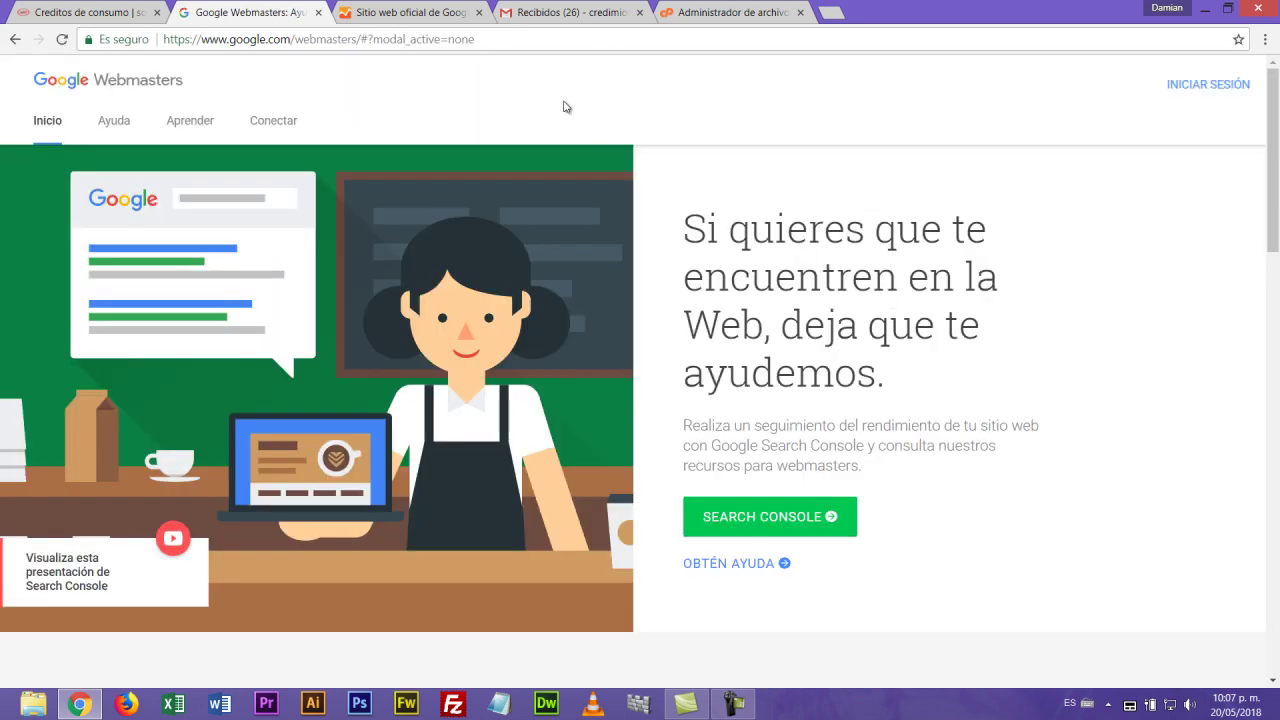
# Step: Examine the web addresses of the Google Analytics and Google Webmasters pages
pyautogui.click(432, 15)
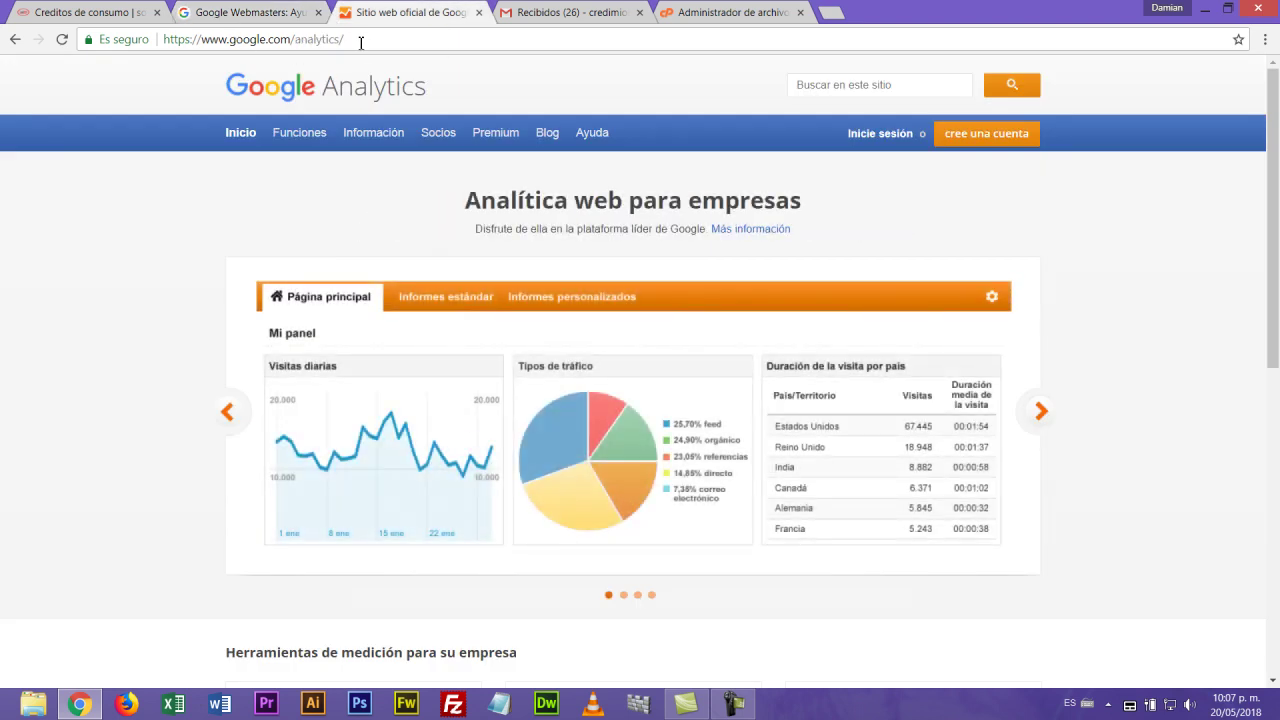
pyautogui.moveTo(352, 40); pyautogui.dragTo(140, 40)
pyautogui.click(272, 14)
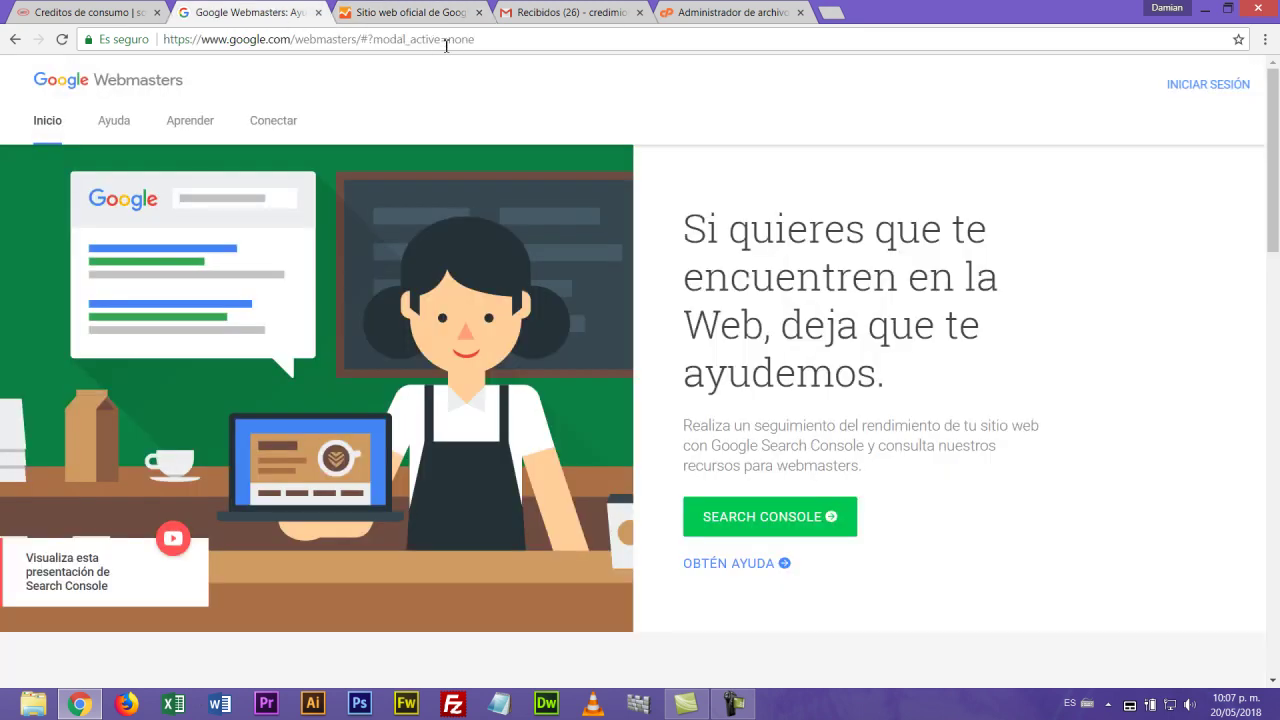
pyautogui.moveTo(357, 42); pyautogui.dragTo(154, 42)
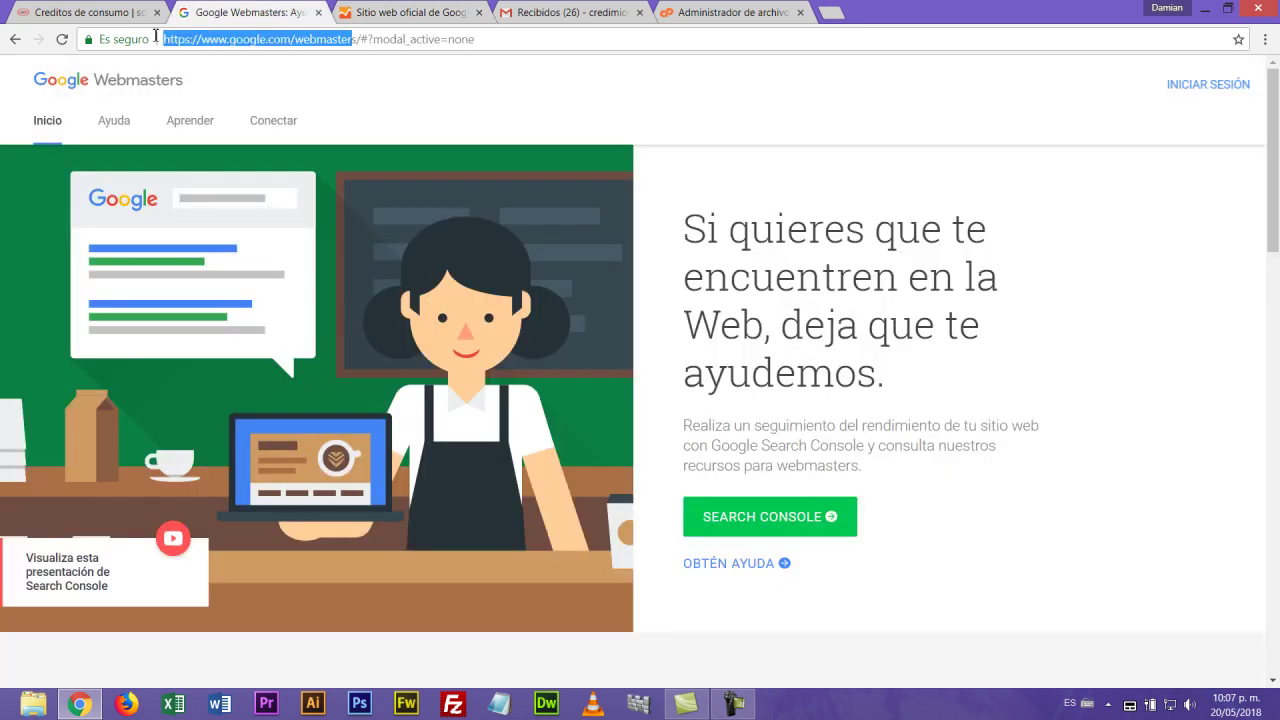
pyautogui.click(397, 10)
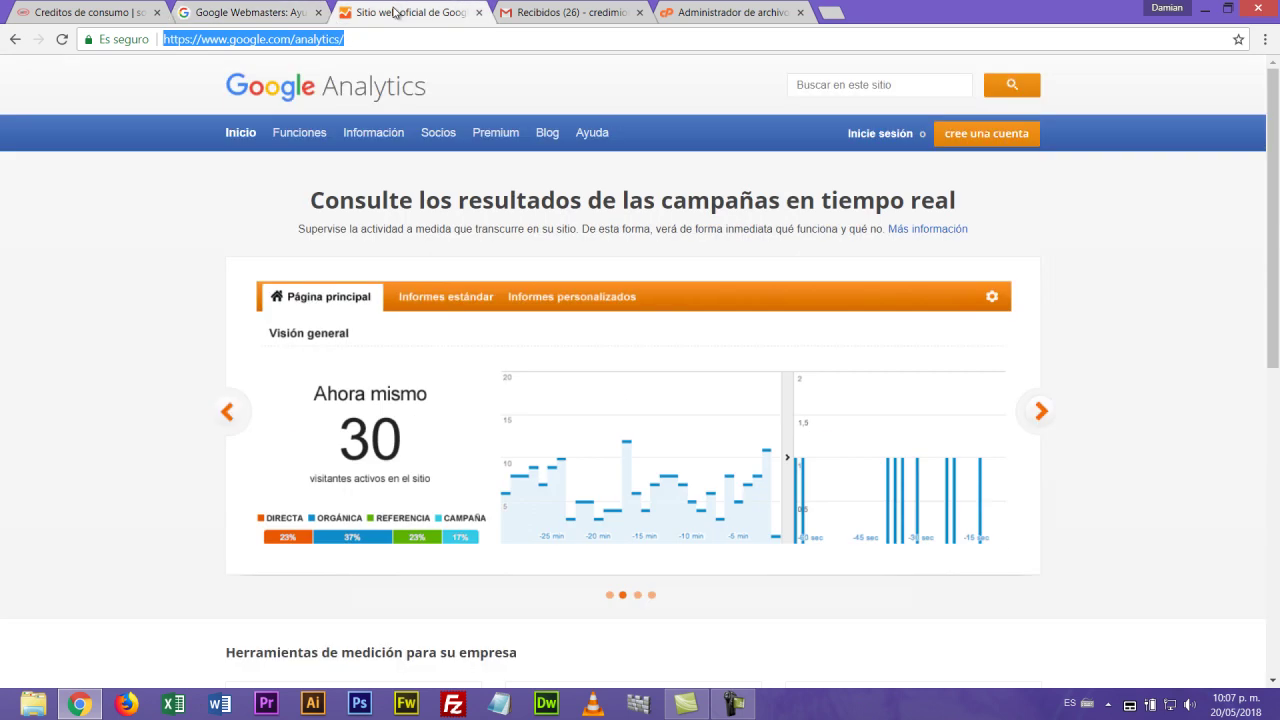
pyautogui.click(352, 38)
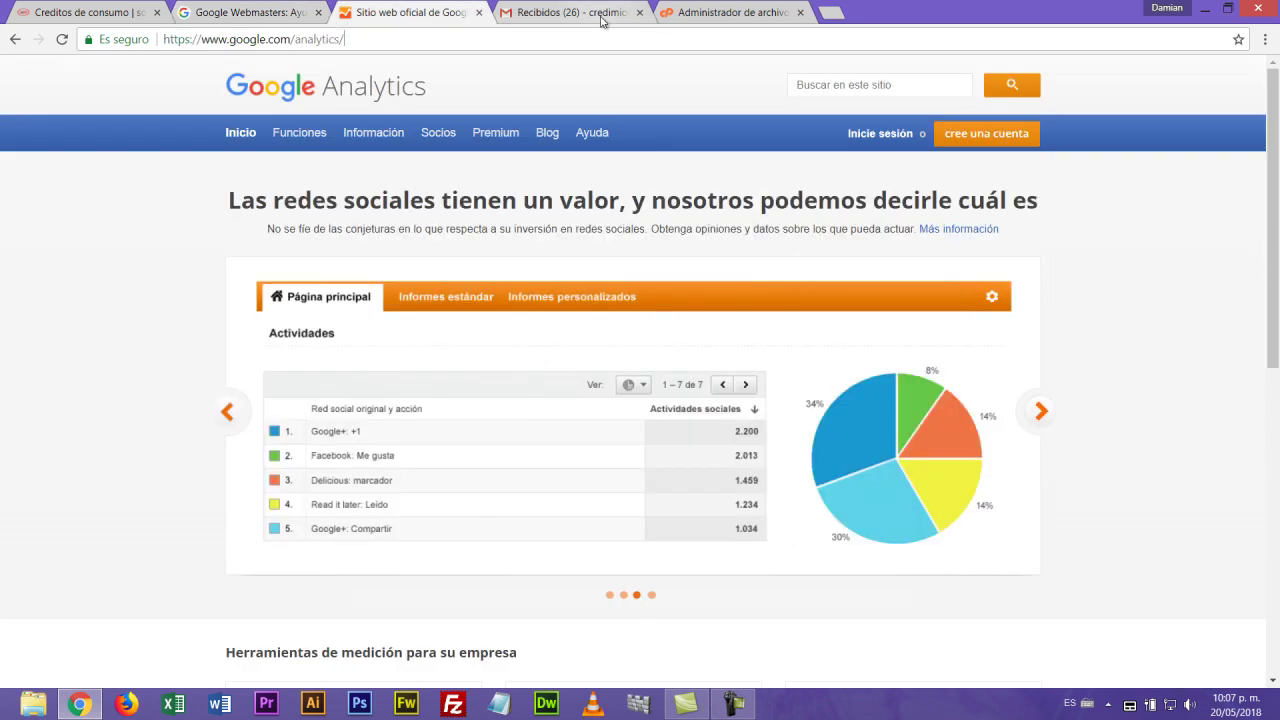
# Step: Look over the open Gmail inbox, the cPanel file manager, and the Google Analytics and Webmasters pages
pyautogui.click(603, 20)
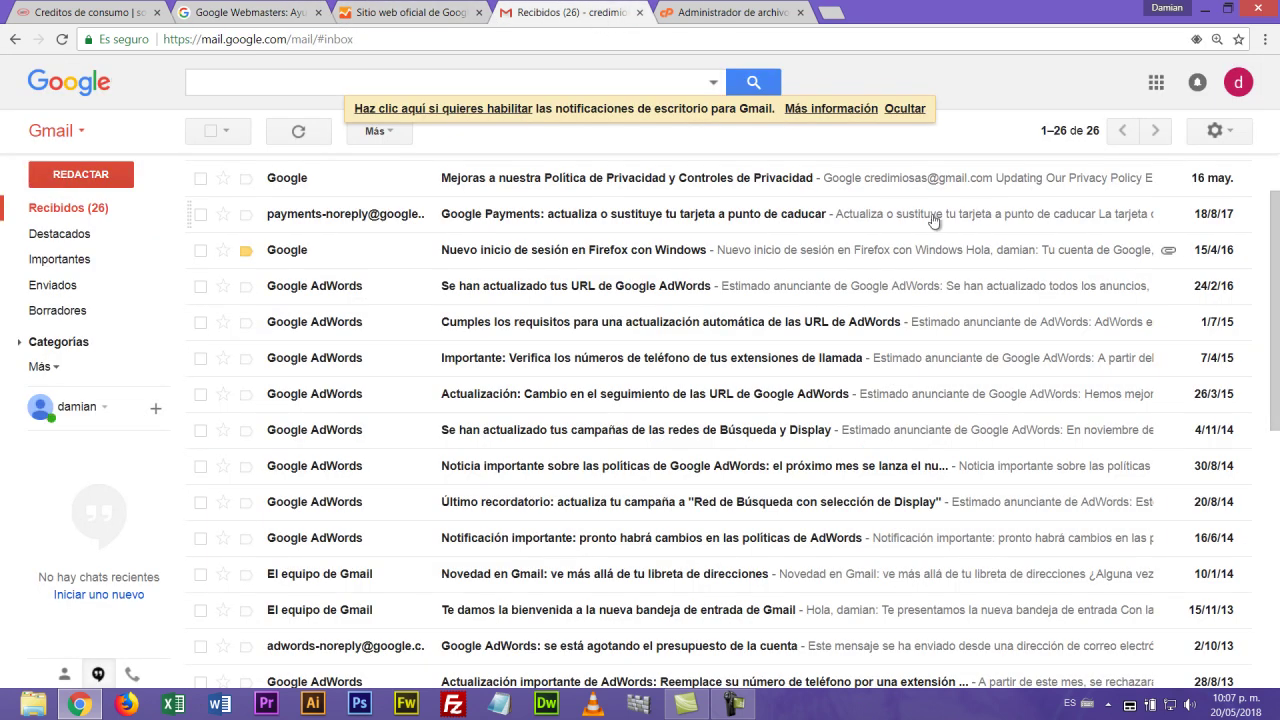
pyautogui.click(716, 16)
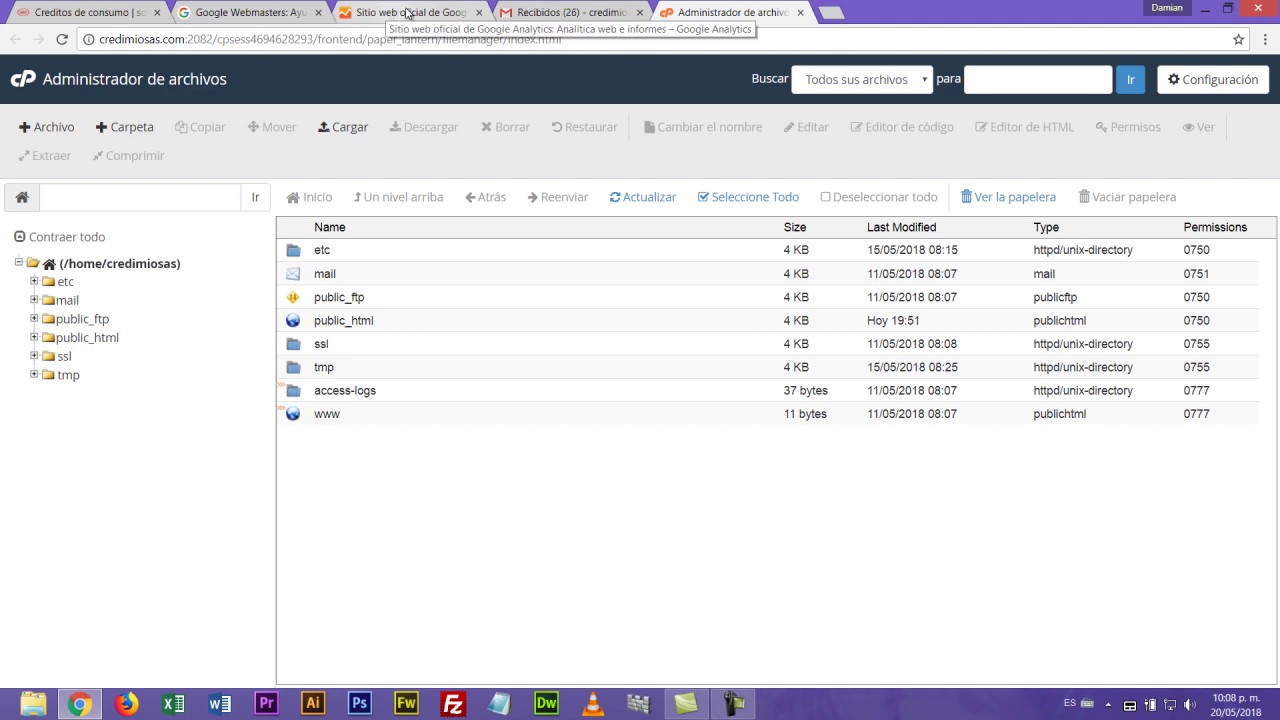
pyautogui.click(407, 13)
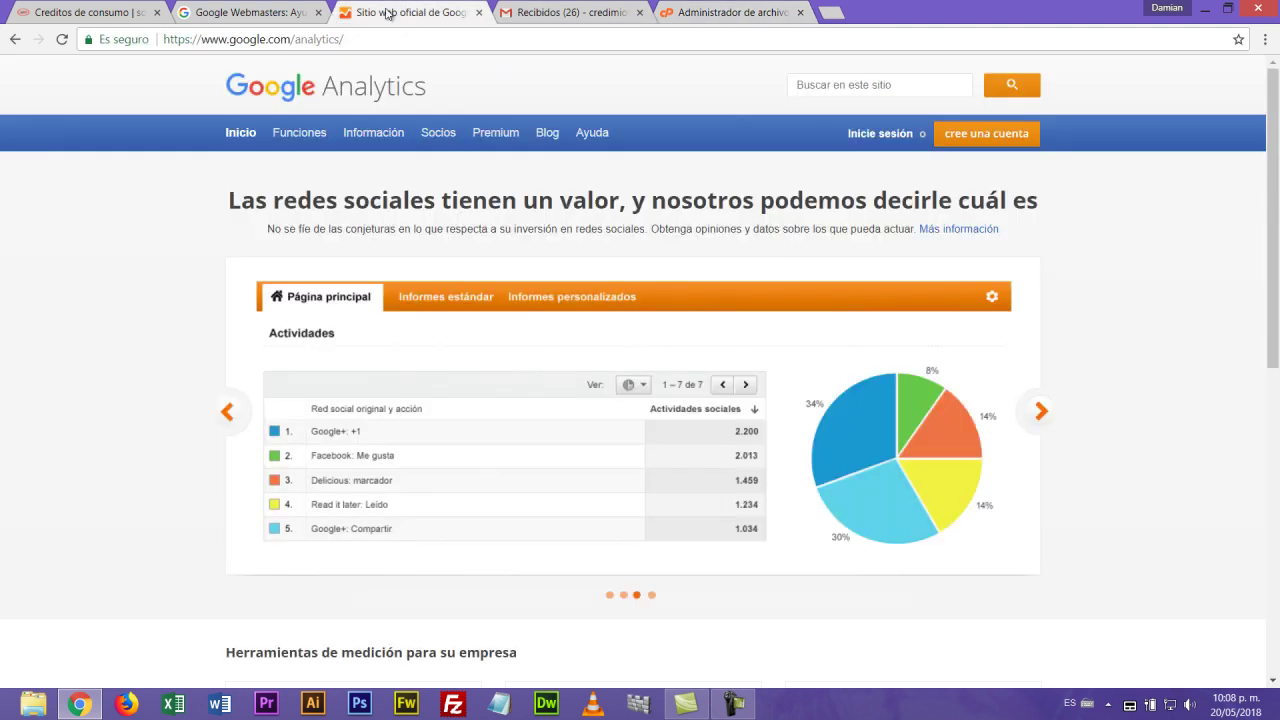
pyautogui.click(258, 11)
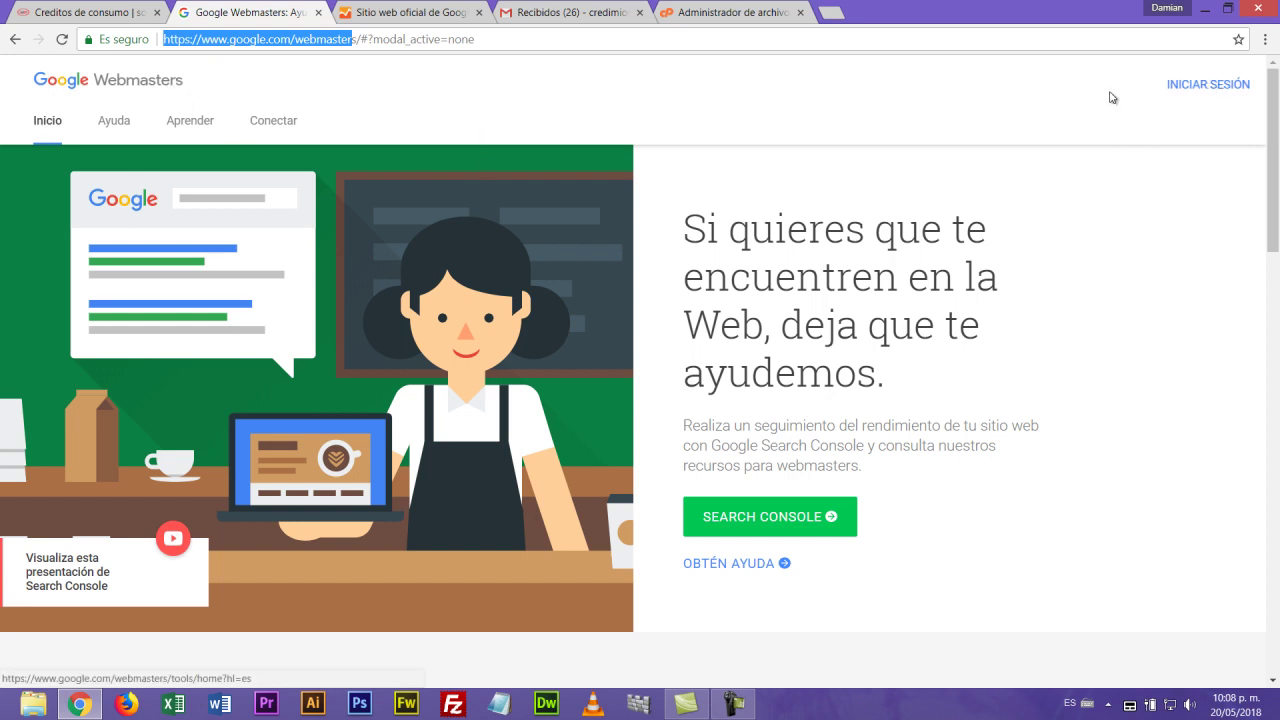
pyautogui.click(565, 8)
# Step: Sign in to Search Console from the Google Webmasters page with the Google account password
pyautogui.click(282, 12)
pyautogui.click(1223, 88)
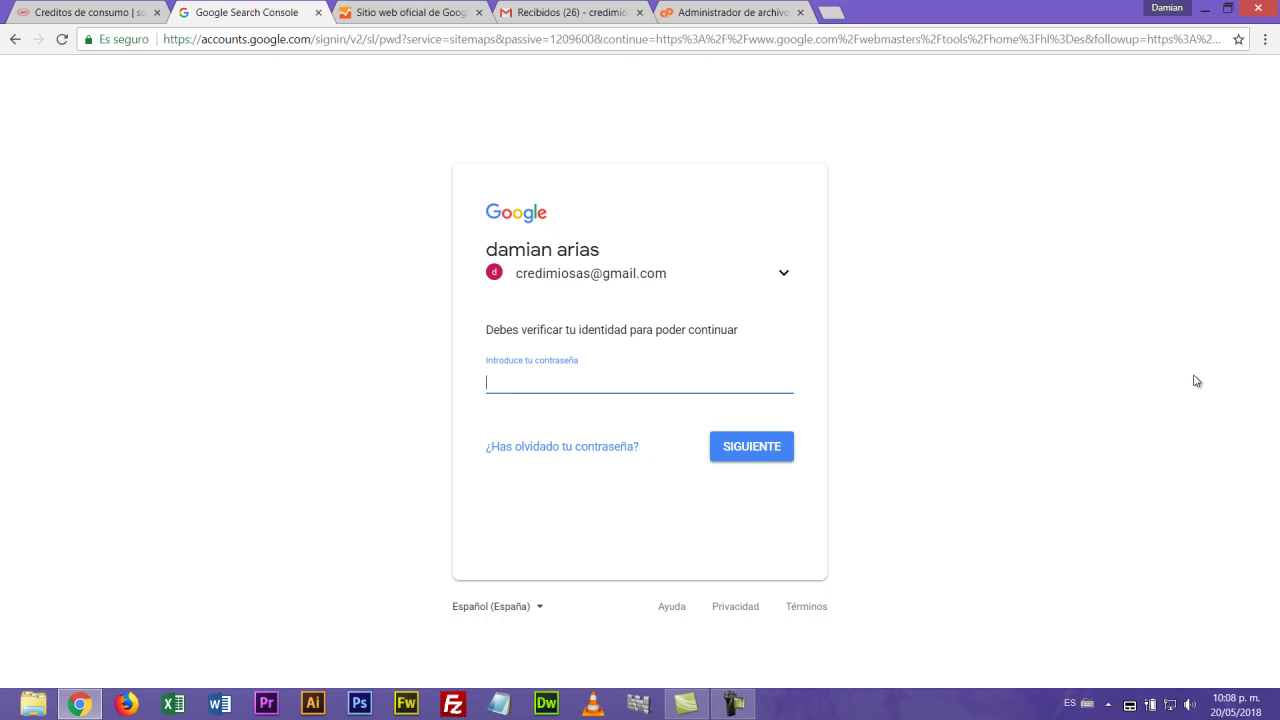
pyautogui.click(733, 704)
pyautogui.click(1213, 641)
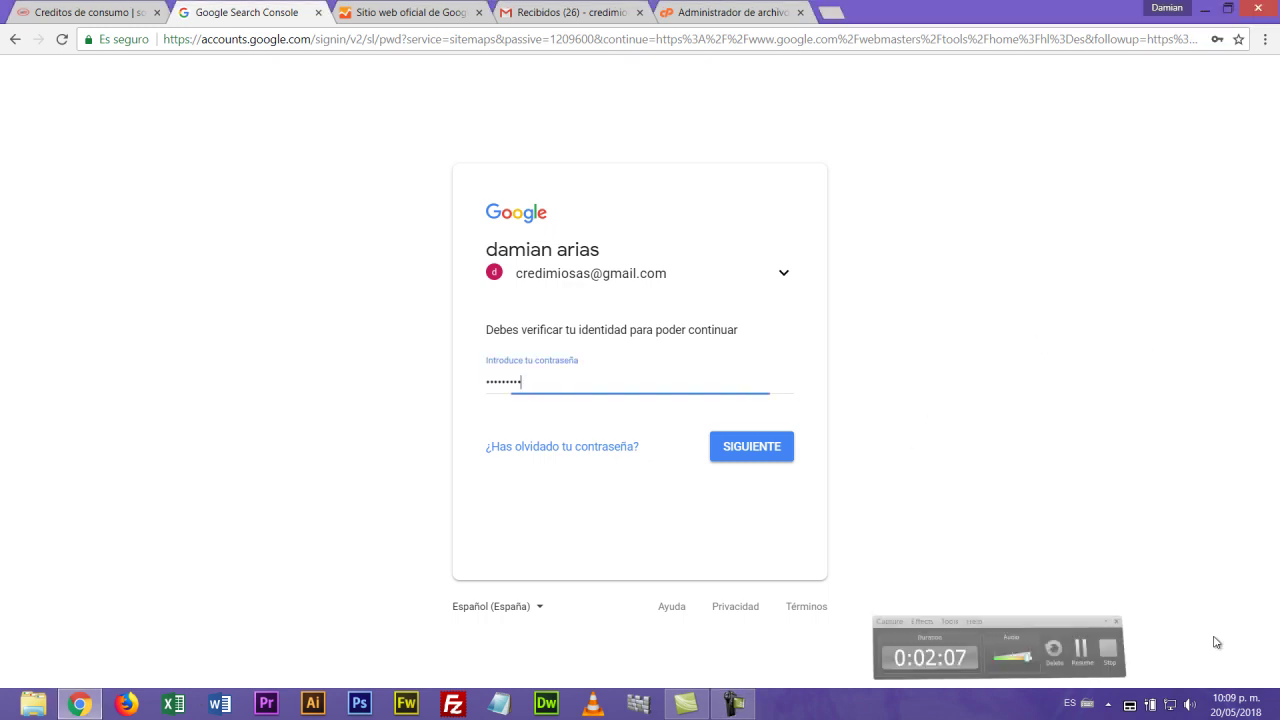
pyautogui.click(757, 449)
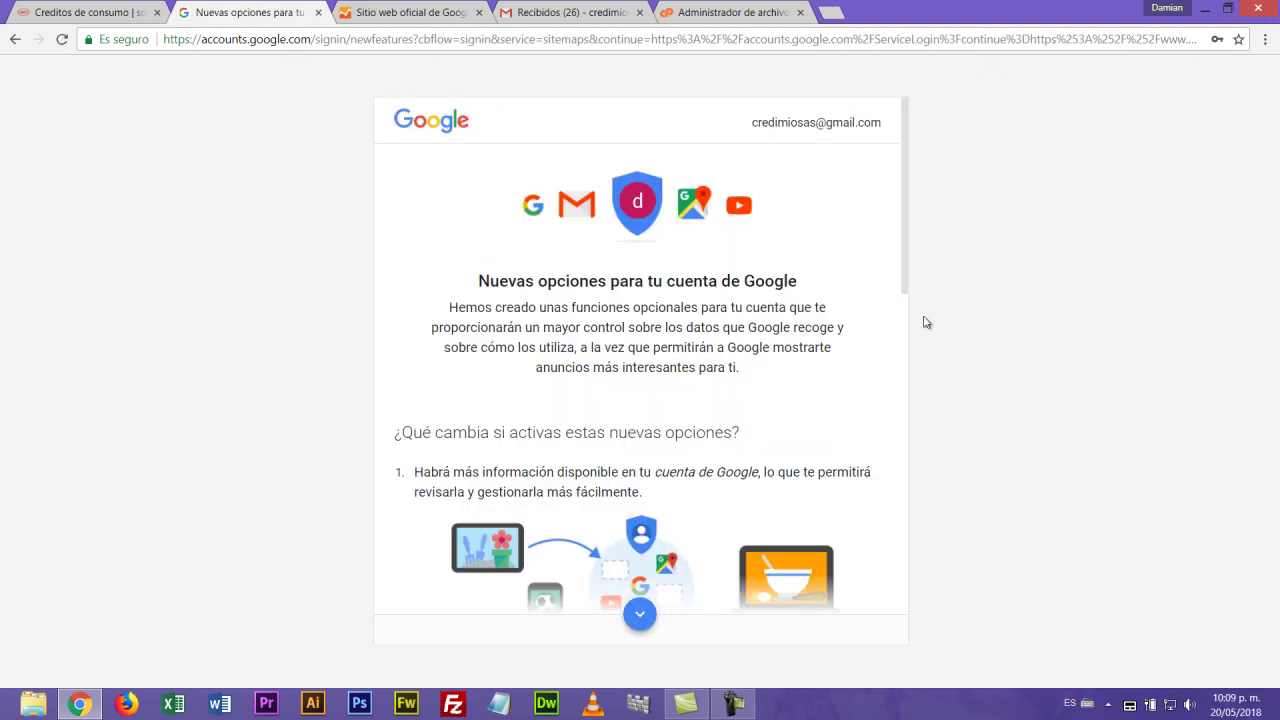
# Step: Read through the new Google account options notice and accept the changes
pyautogui.moveTo(904, 264); pyautogui.dragTo(908, 620)
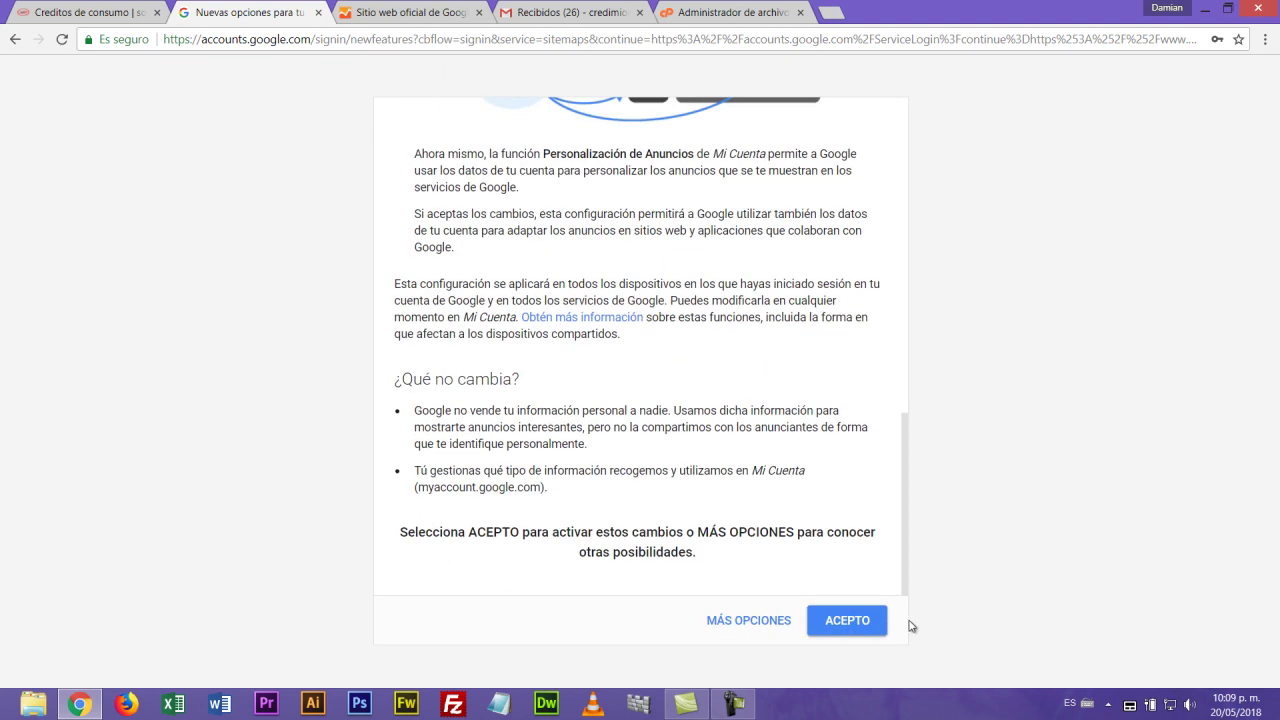
pyautogui.moveTo(903, 531); pyautogui.dragTo(897, 115)
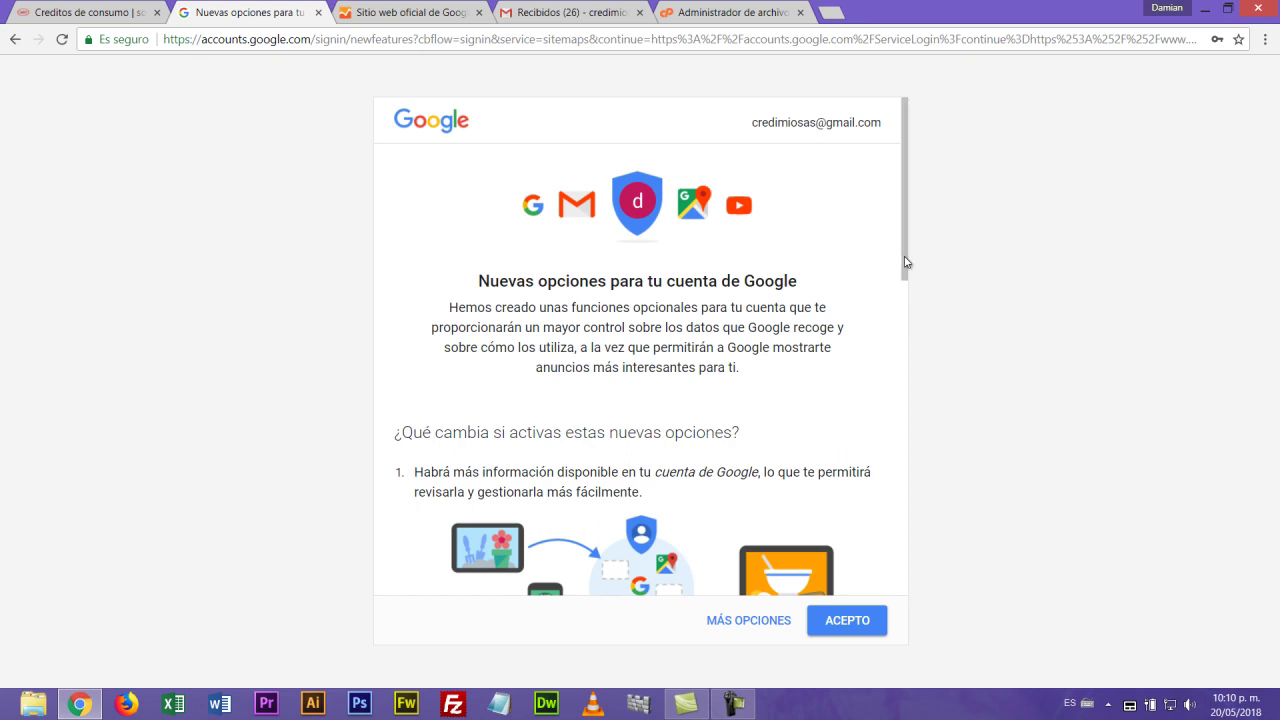
pyautogui.moveTo(905, 262); pyautogui.dragTo(915, 605)
pyautogui.click(830, 622)
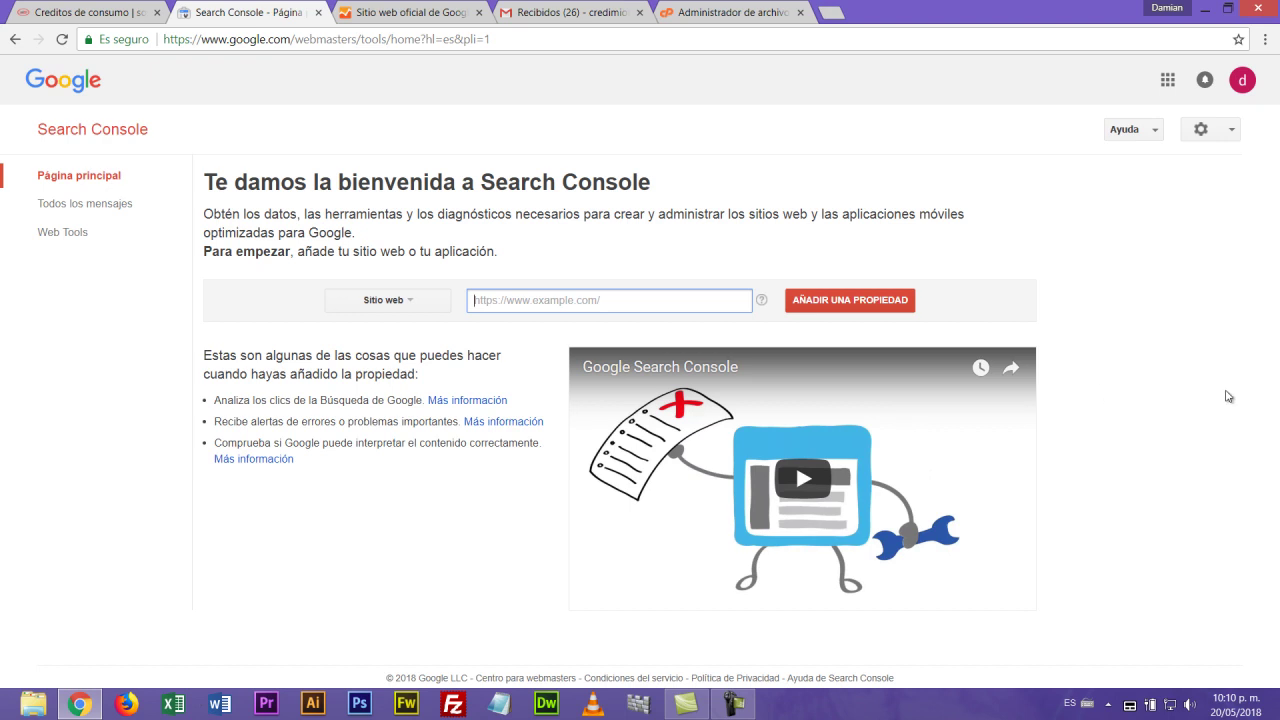
pyautogui.click(729, 706)
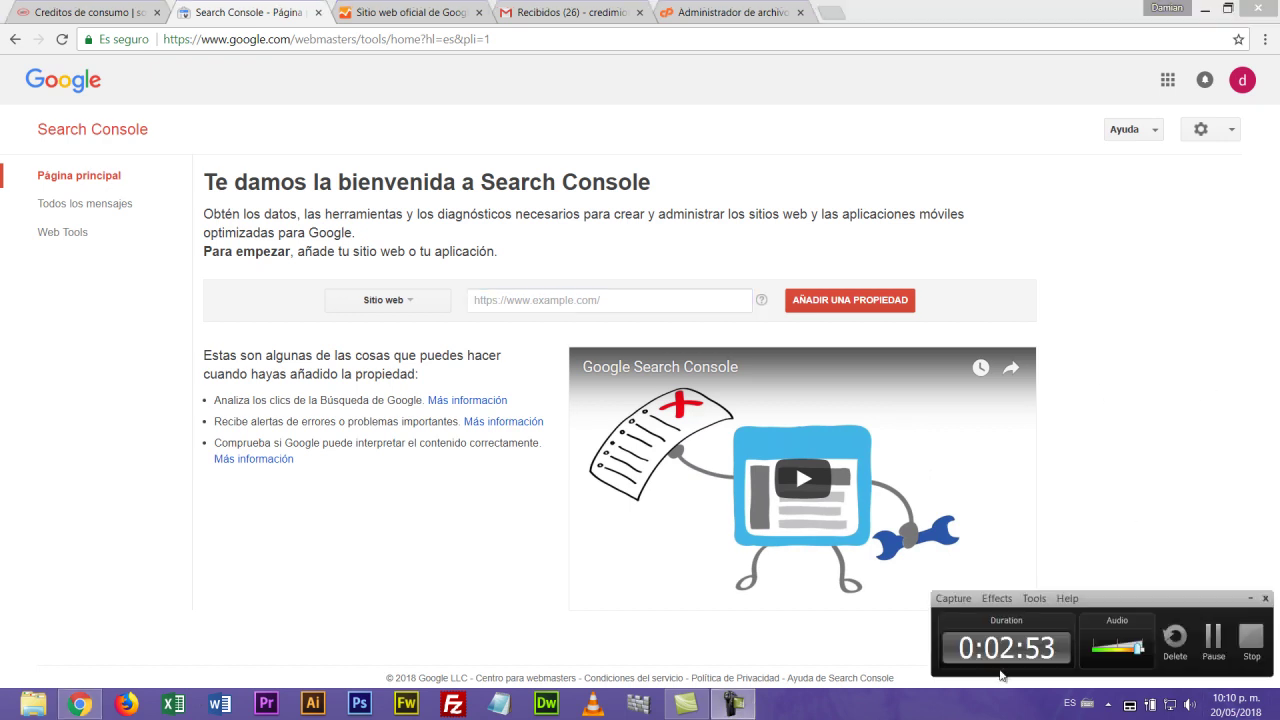
pyautogui.click(1213, 638)
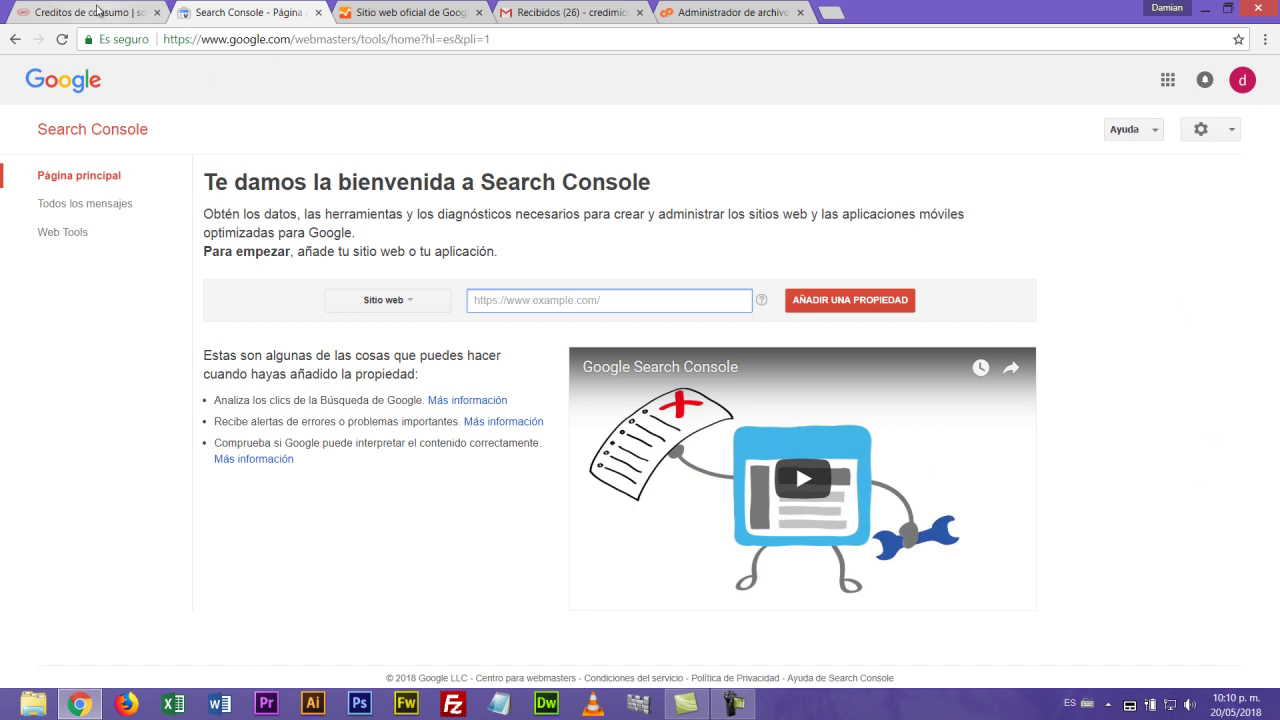
pyautogui.click(97, 10)
pyautogui.click(194, 39)
pyautogui.hotkey('ctrl', 'c')
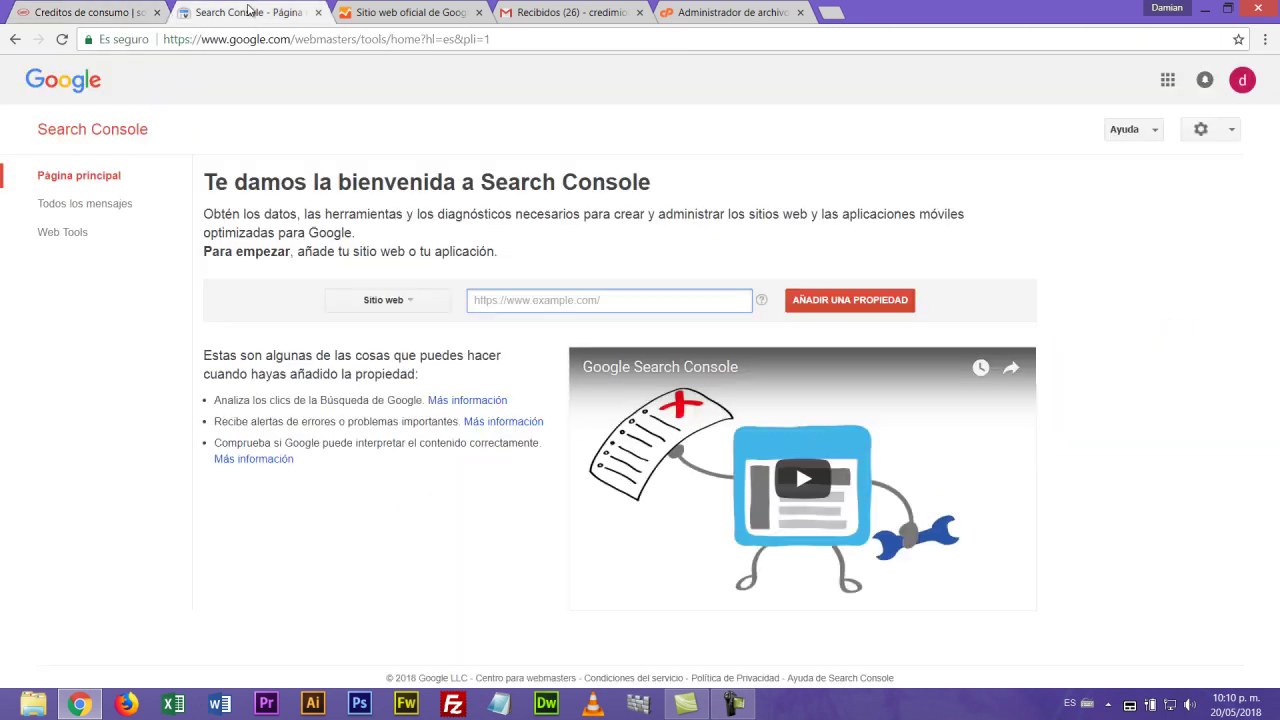
pyautogui.click(250, 12)
pyautogui.hotkey('ctrl', 'v')
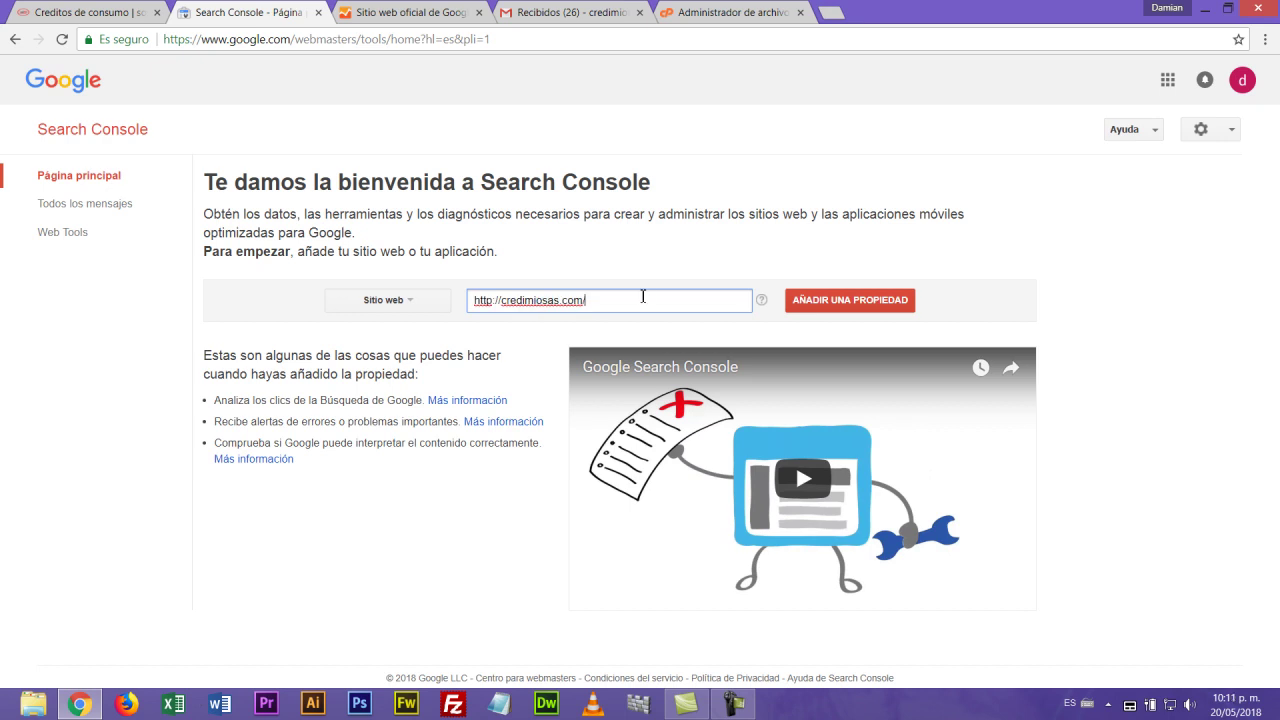
pyautogui.click(862, 303)
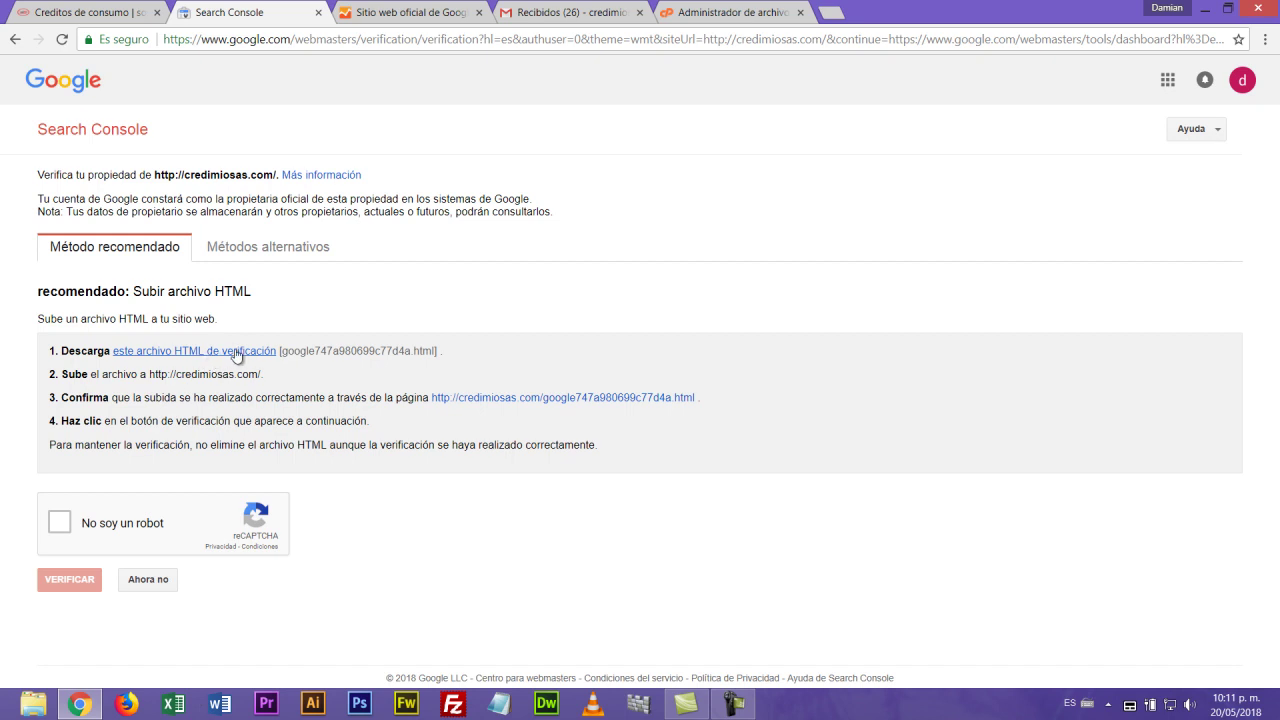
# Step: Download the HTML verification file for the property and save it to the Desktop (Escritorio)
pyautogui.click(729, 13)
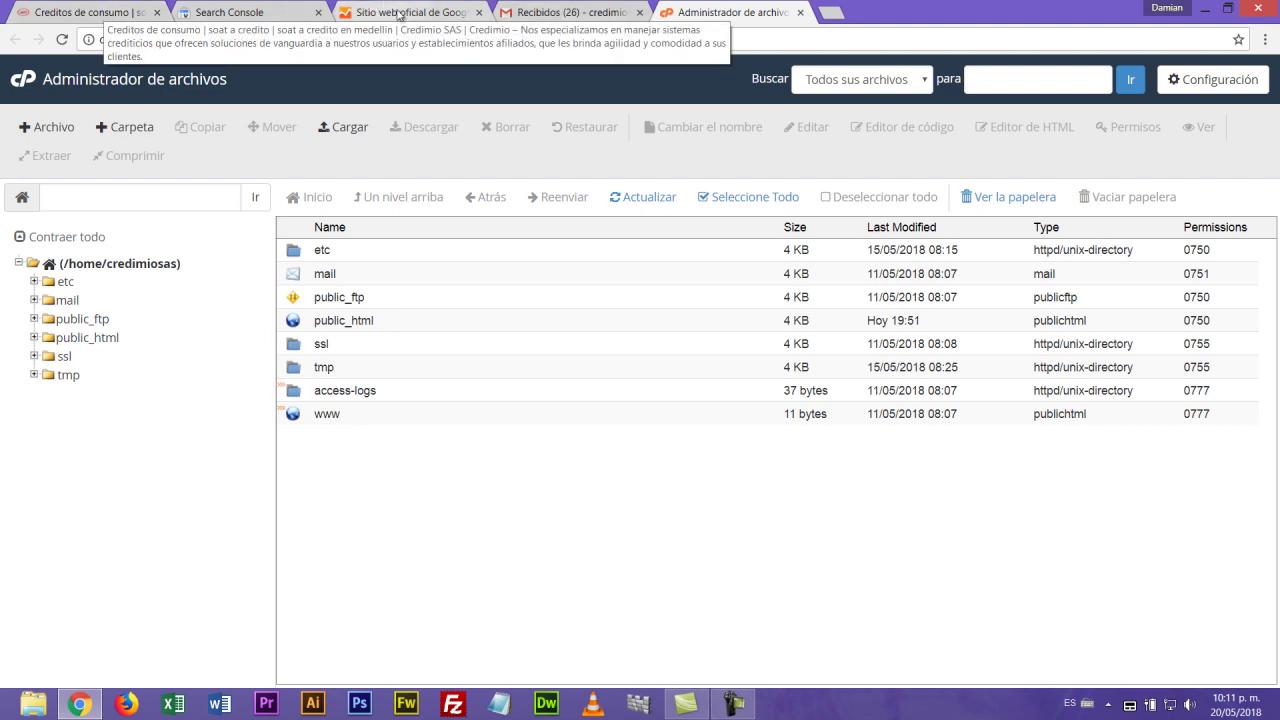
pyautogui.click(255, 13)
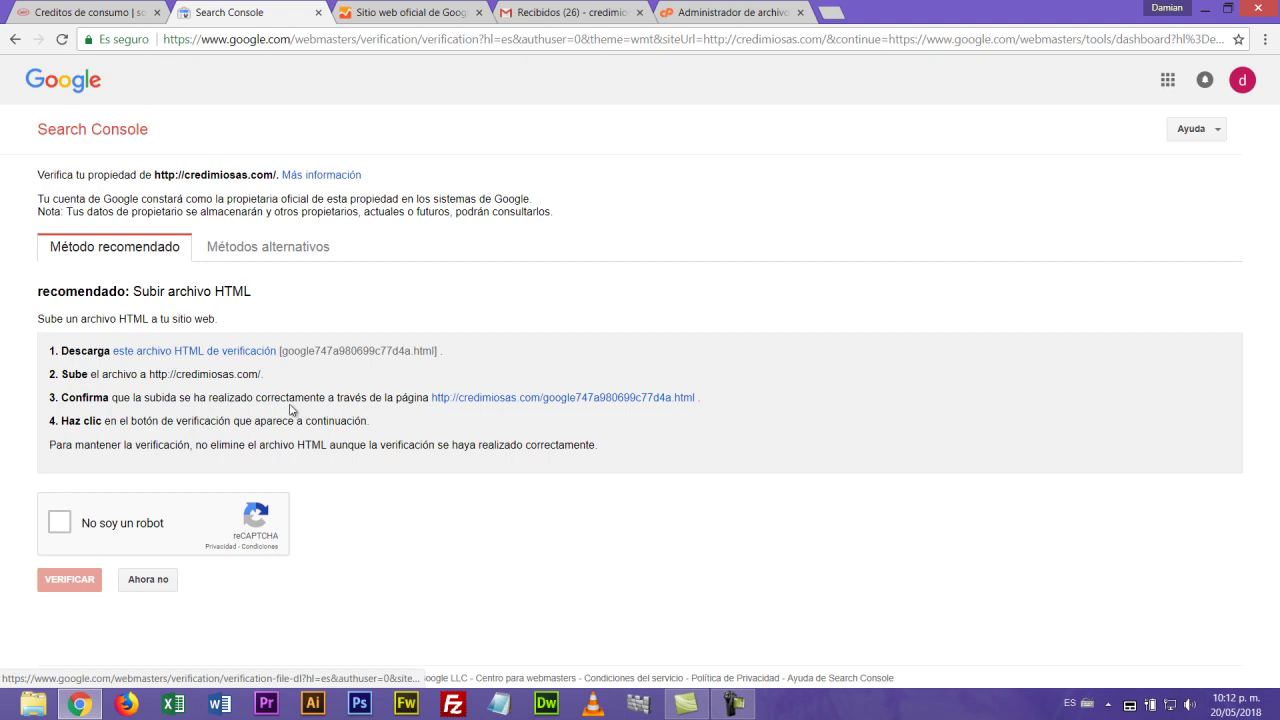
pyautogui.click(220, 354)
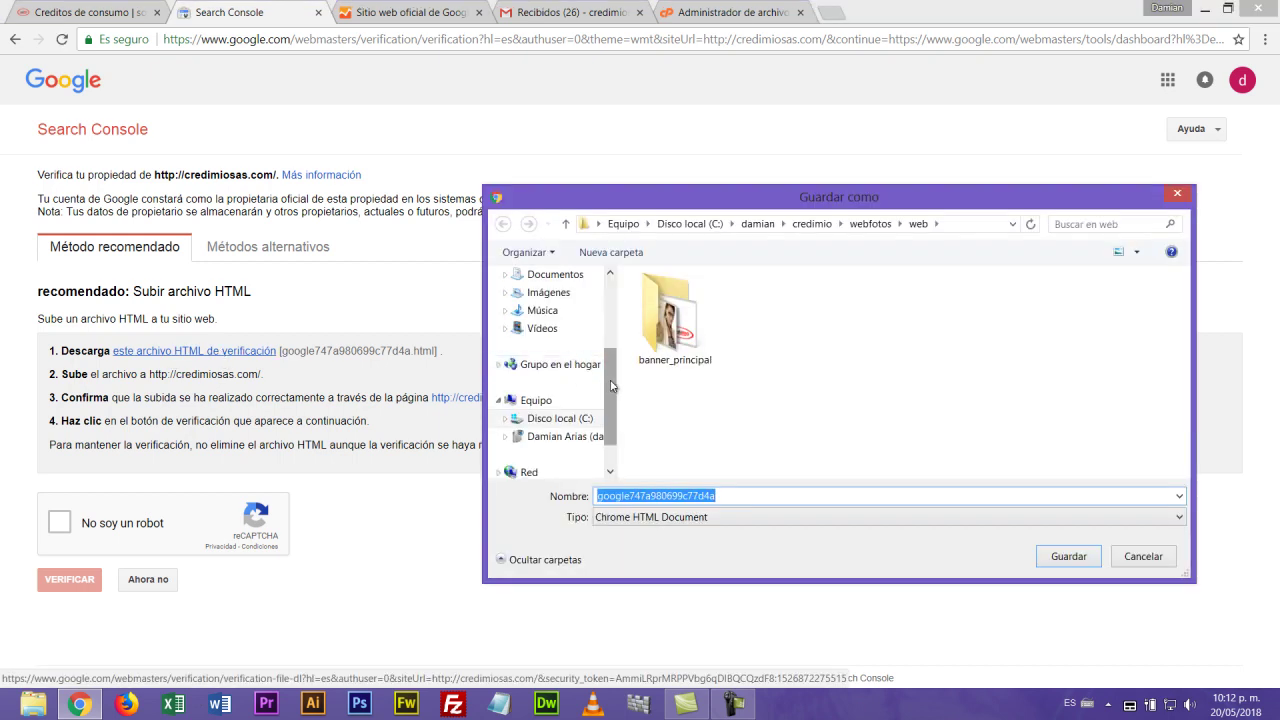
pyautogui.scroll(3, 600, 370)
pyautogui.click(565, 337)
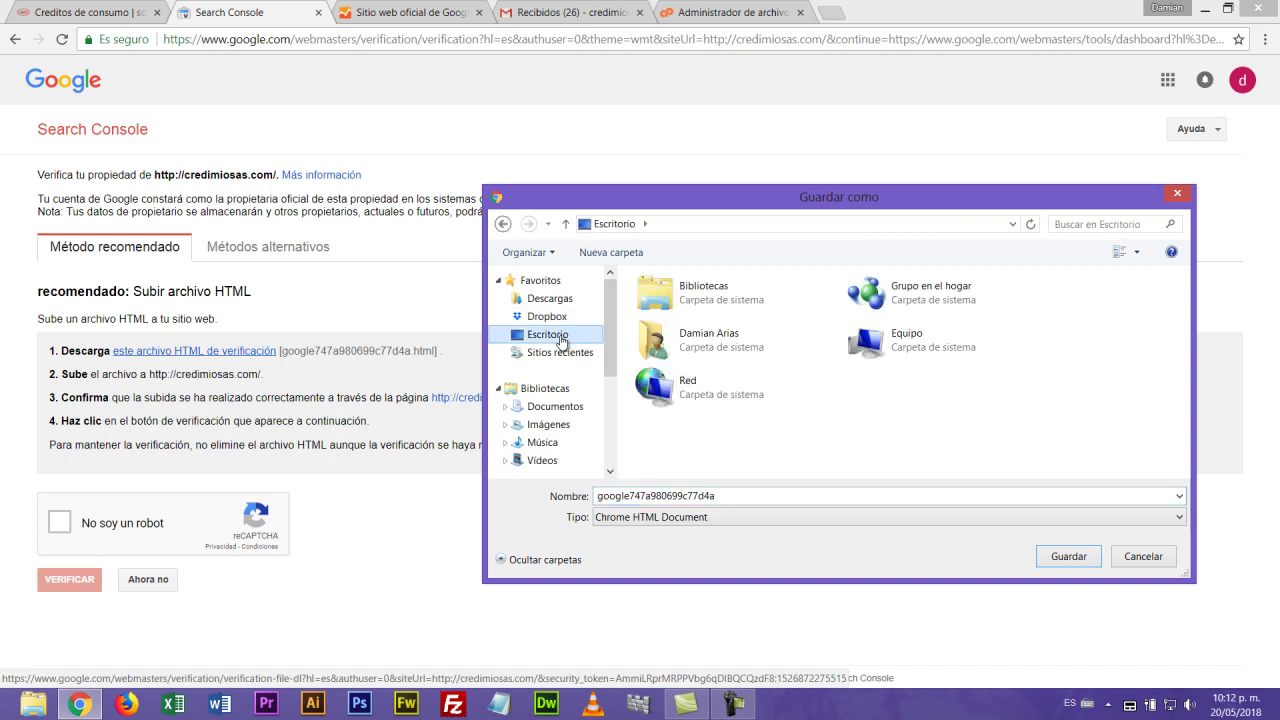
pyautogui.click(1064, 558)
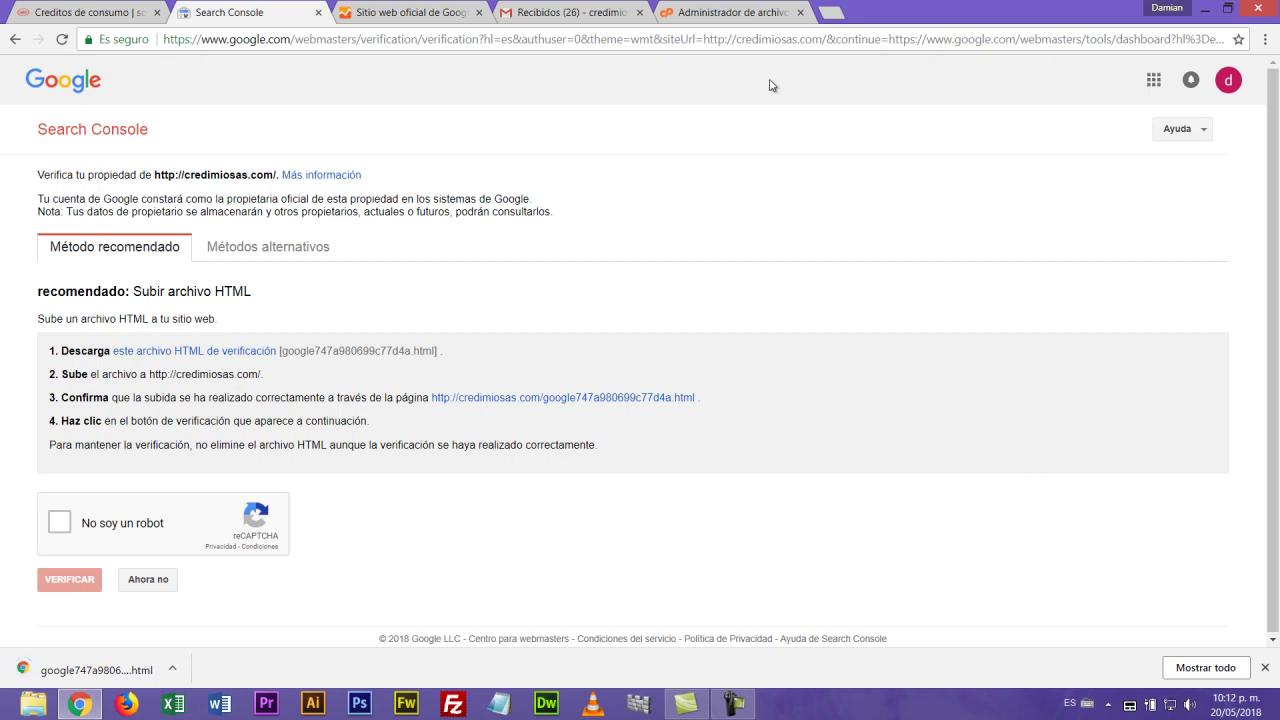
# Step: In the cPanel file manager, open the public_html folder and start a file upload into it
pyautogui.click(736, 14)
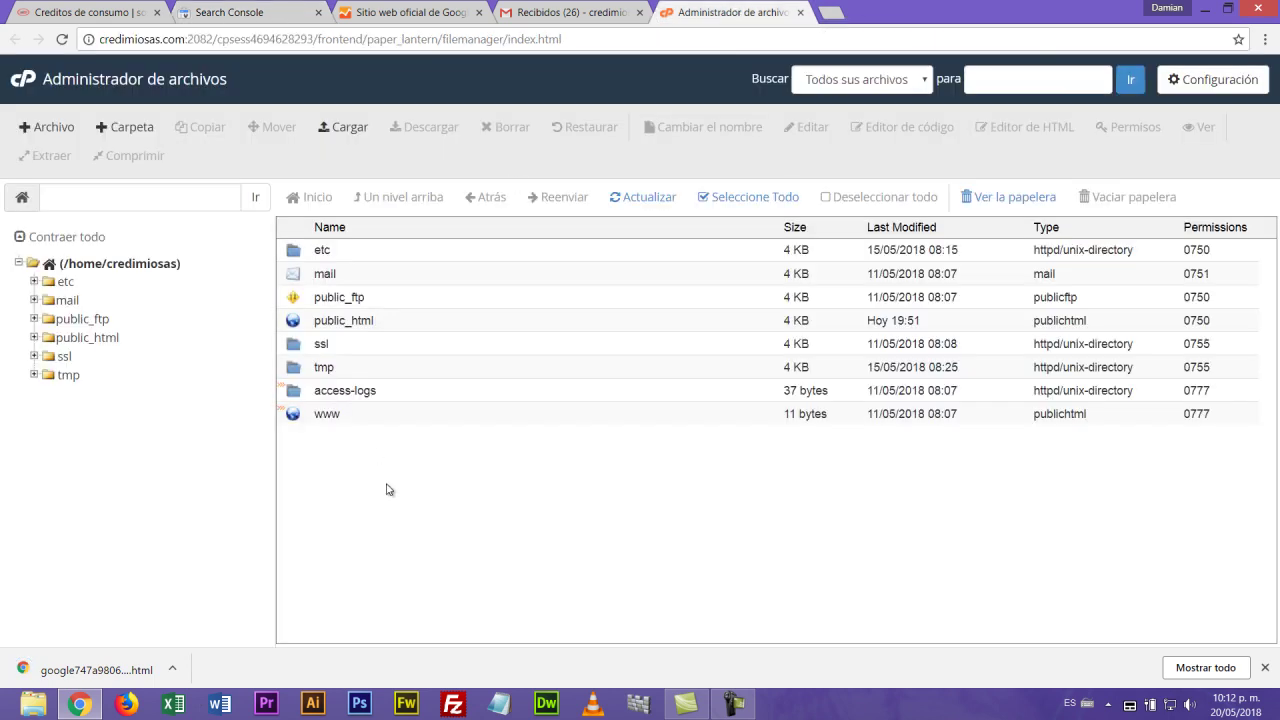
pyautogui.doubleClick(300, 322)
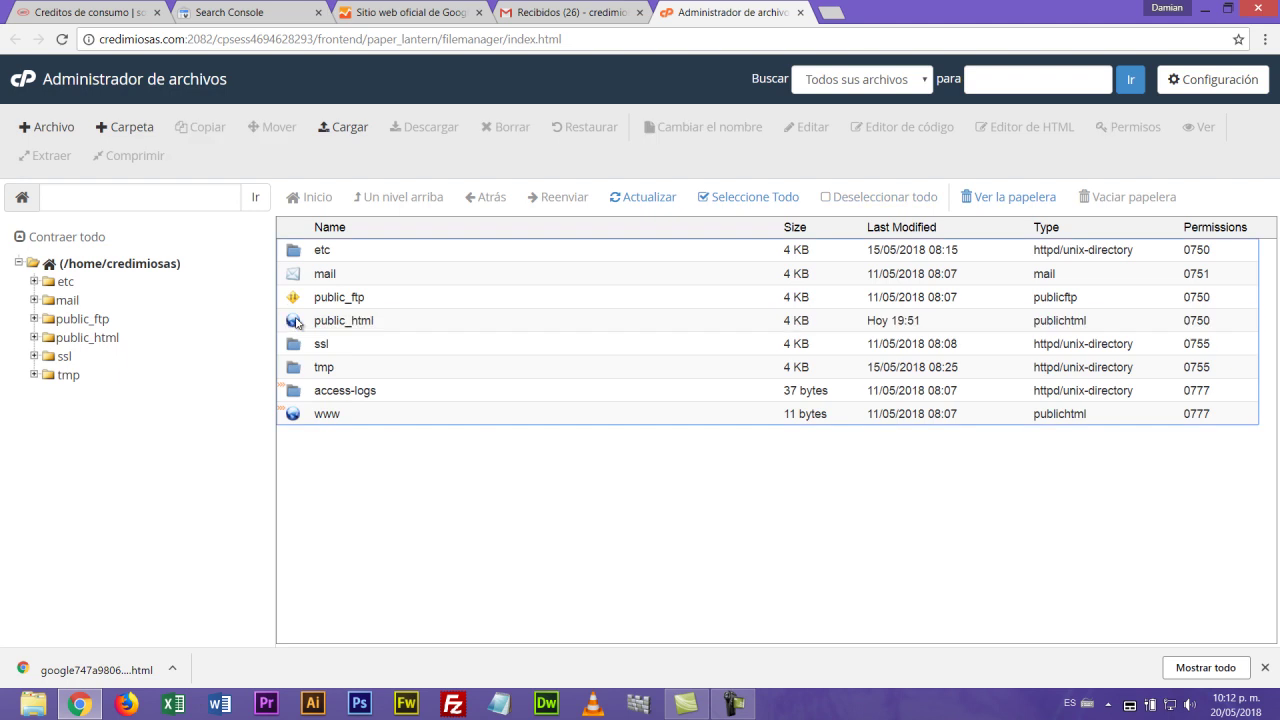
pyautogui.scroll(-3, 646, 443)
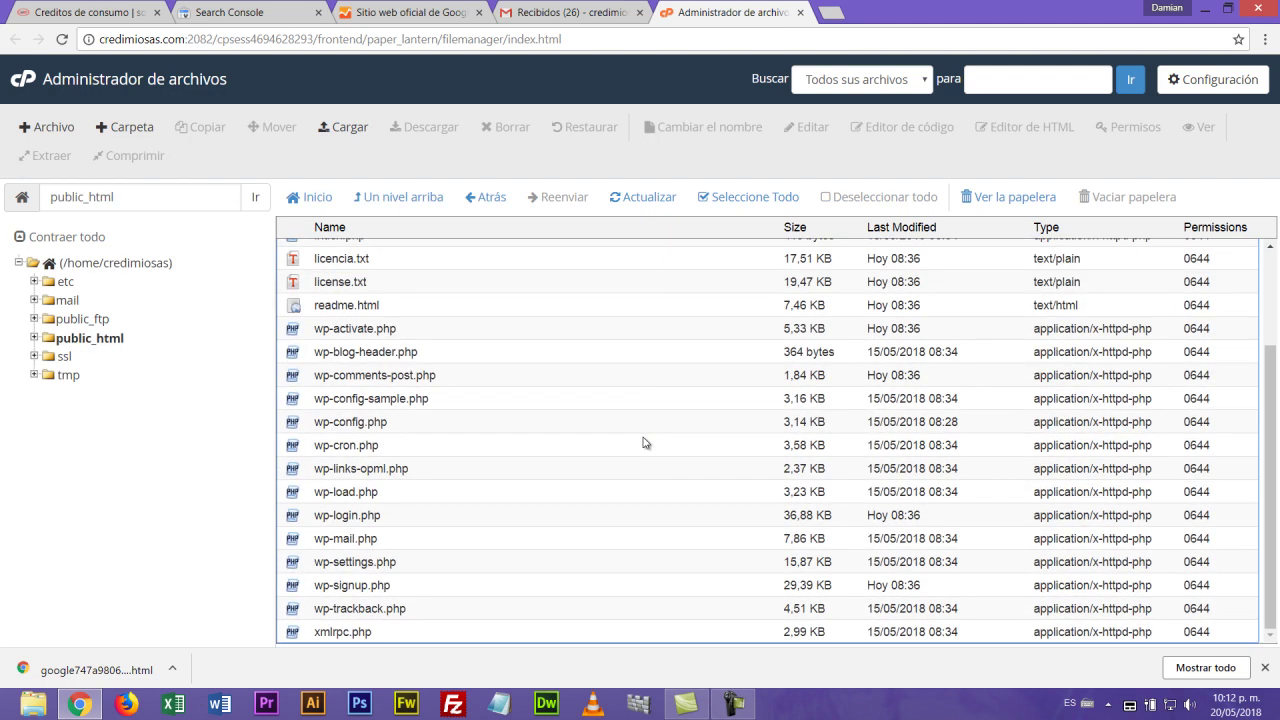
pyautogui.click(343, 127)
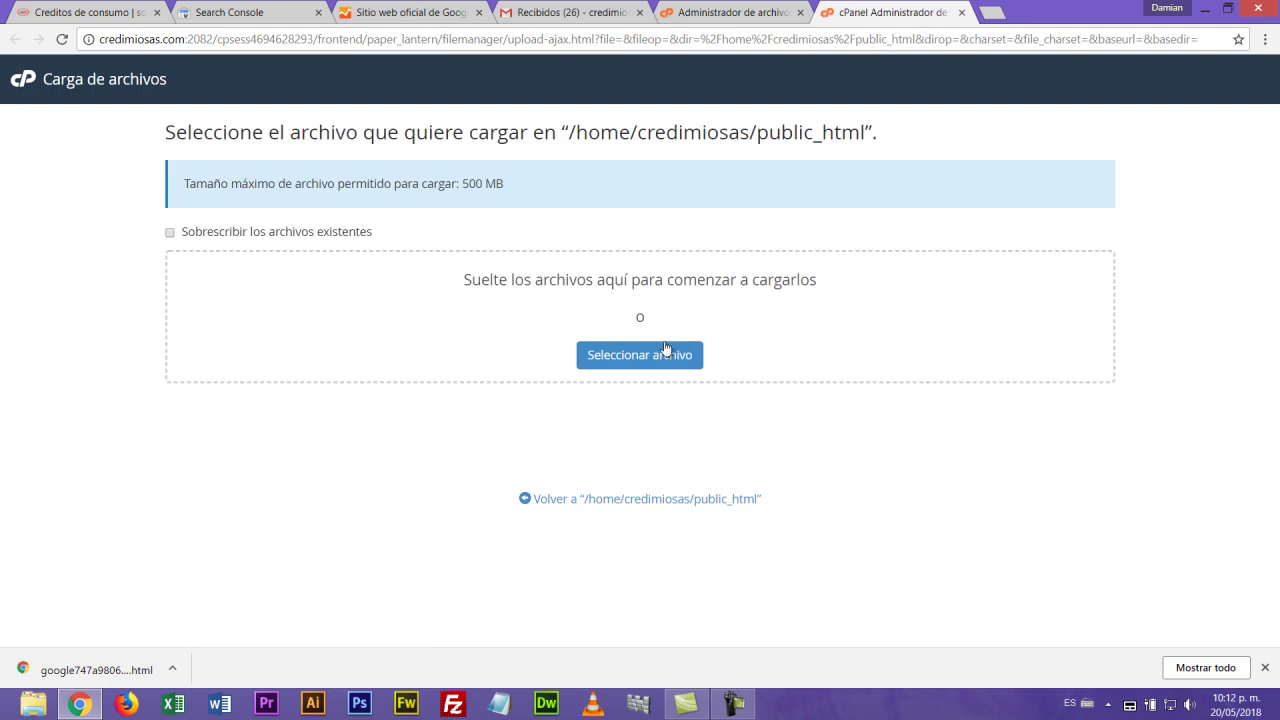
# Step: Upload google747a980699c77d4a.html from the Escritorio folder to public_html and return to the folder listing
pyautogui.click(658, 355)
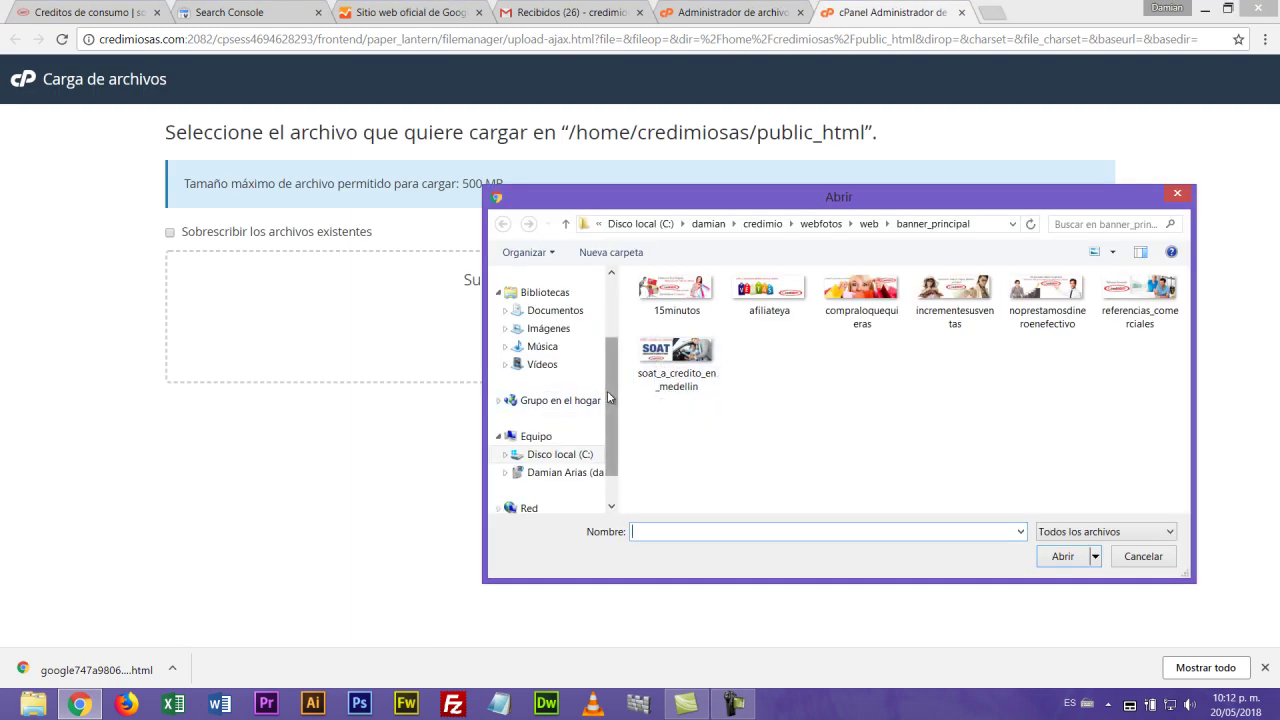
pyautogui.scroll(2, 607, 390)
pyautogui.click(547, 334)
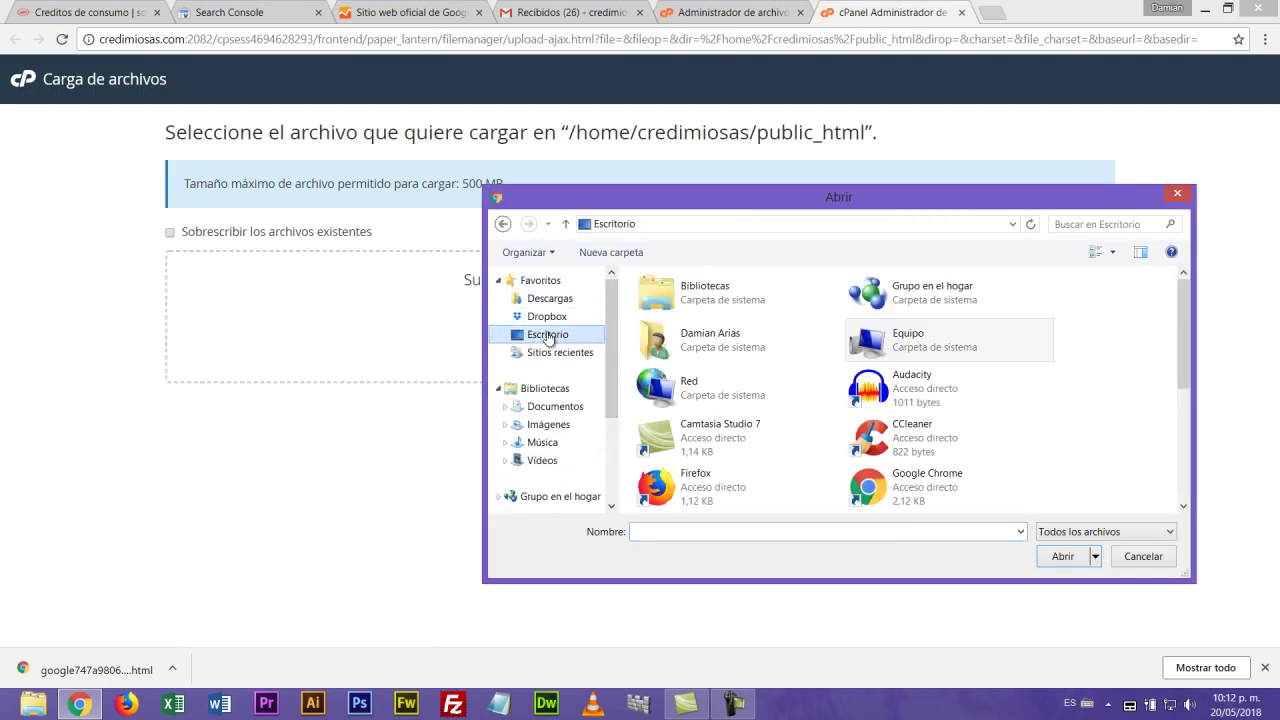
pyautogui.moveTo(1185, 370); pyautogui.dragTo(1180, 490)
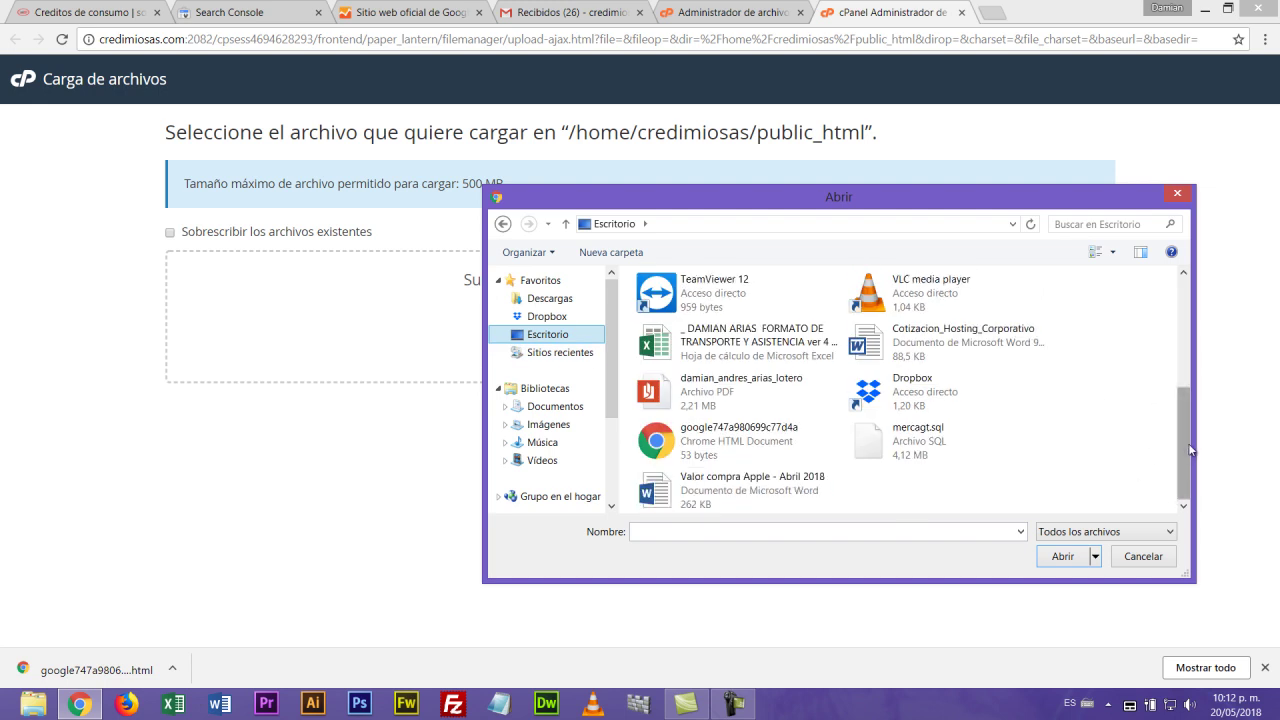
pyautogui.click(738, 453)
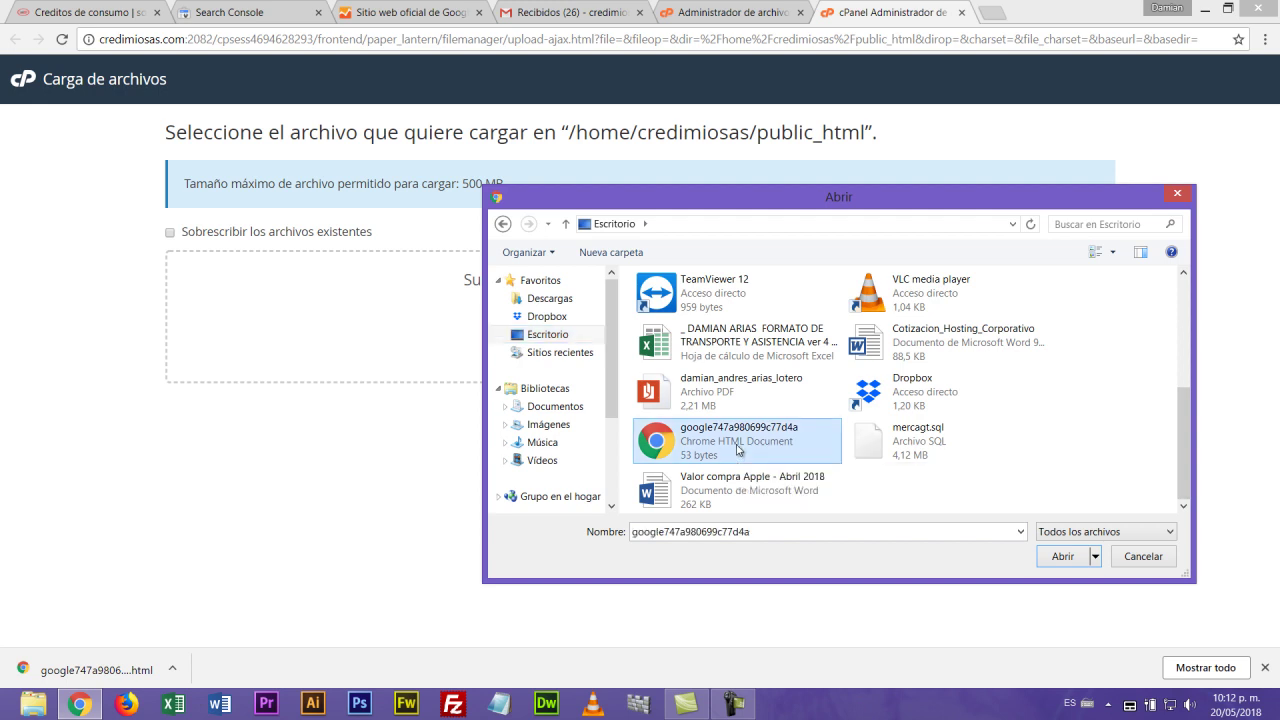
pyautogui.click(1063, 557)
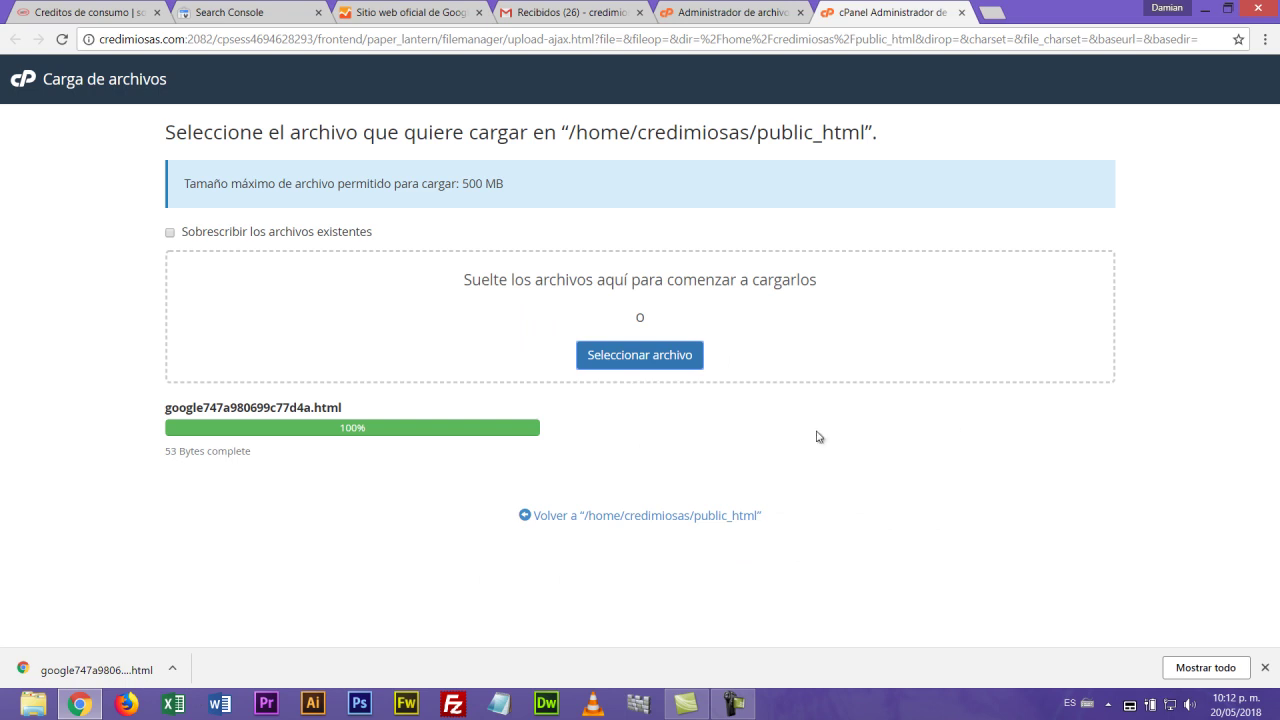
pyautogui.click(661, 517)
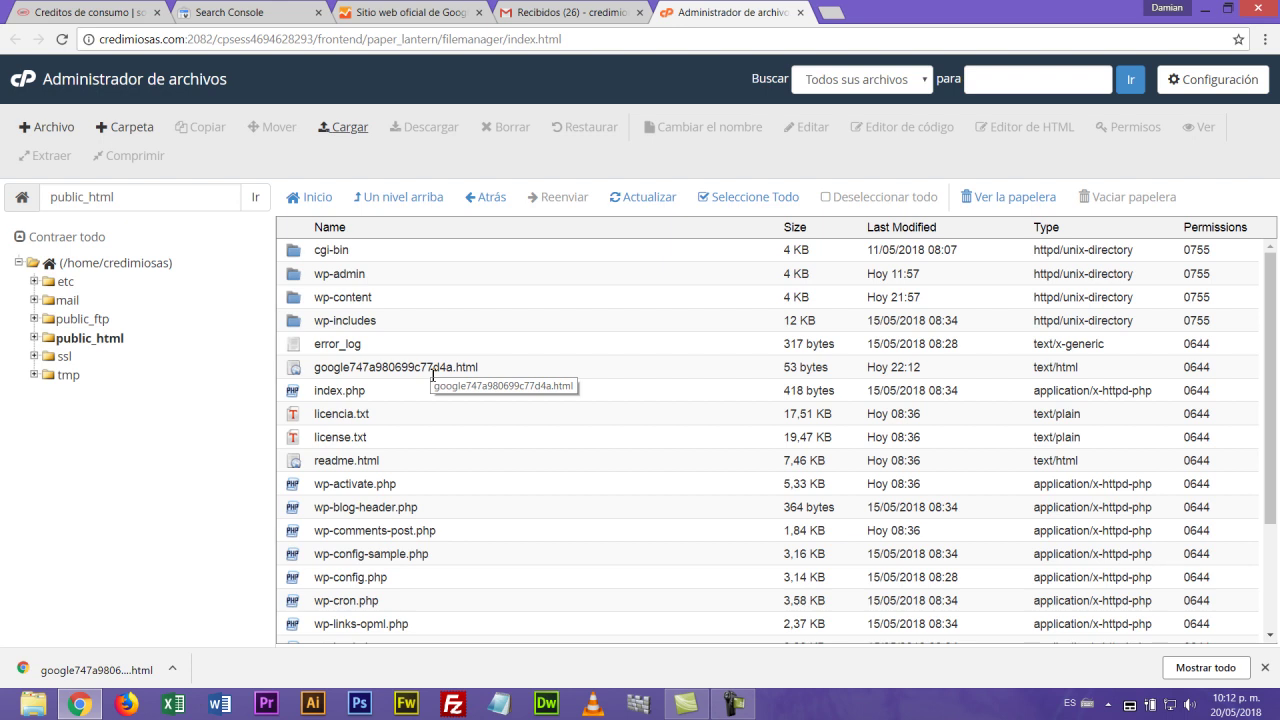
pyautogui.click(232, 16)
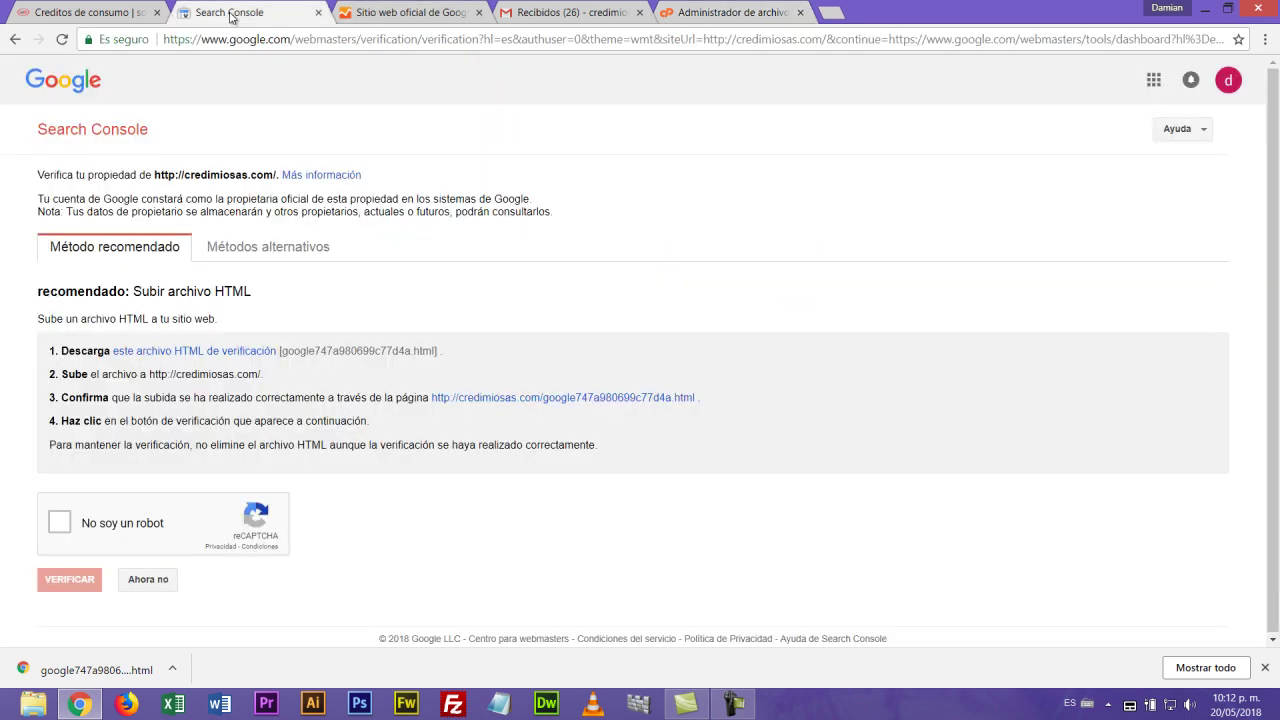
pyautogui.click(62, 522)
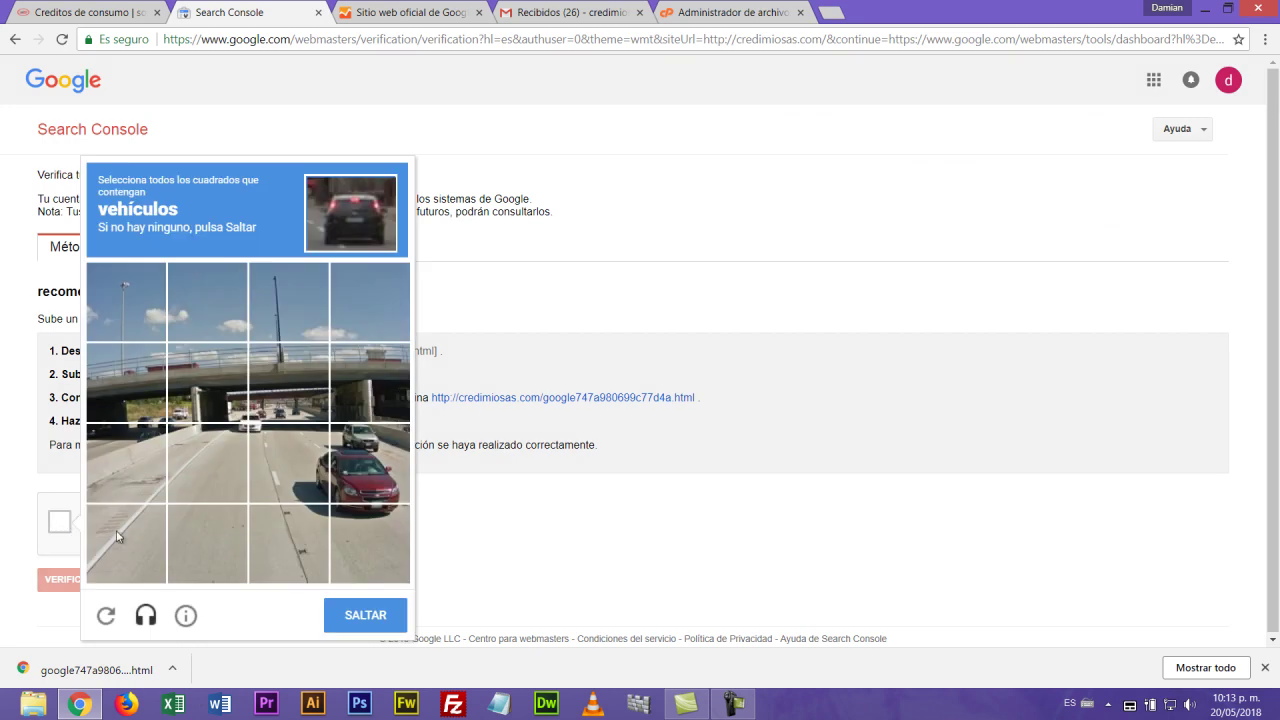
pyautogui.click(340, 477)
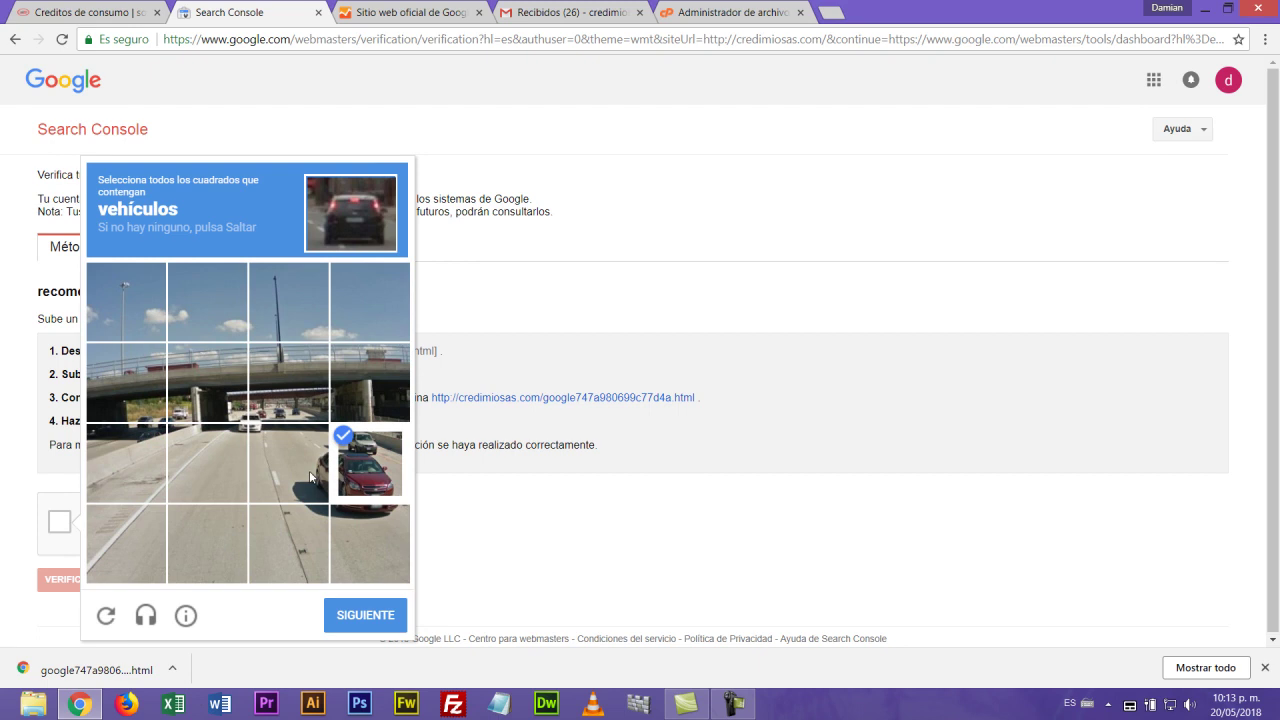
pyautogui.click(310, 459)
pyautogui.click(370, 615)
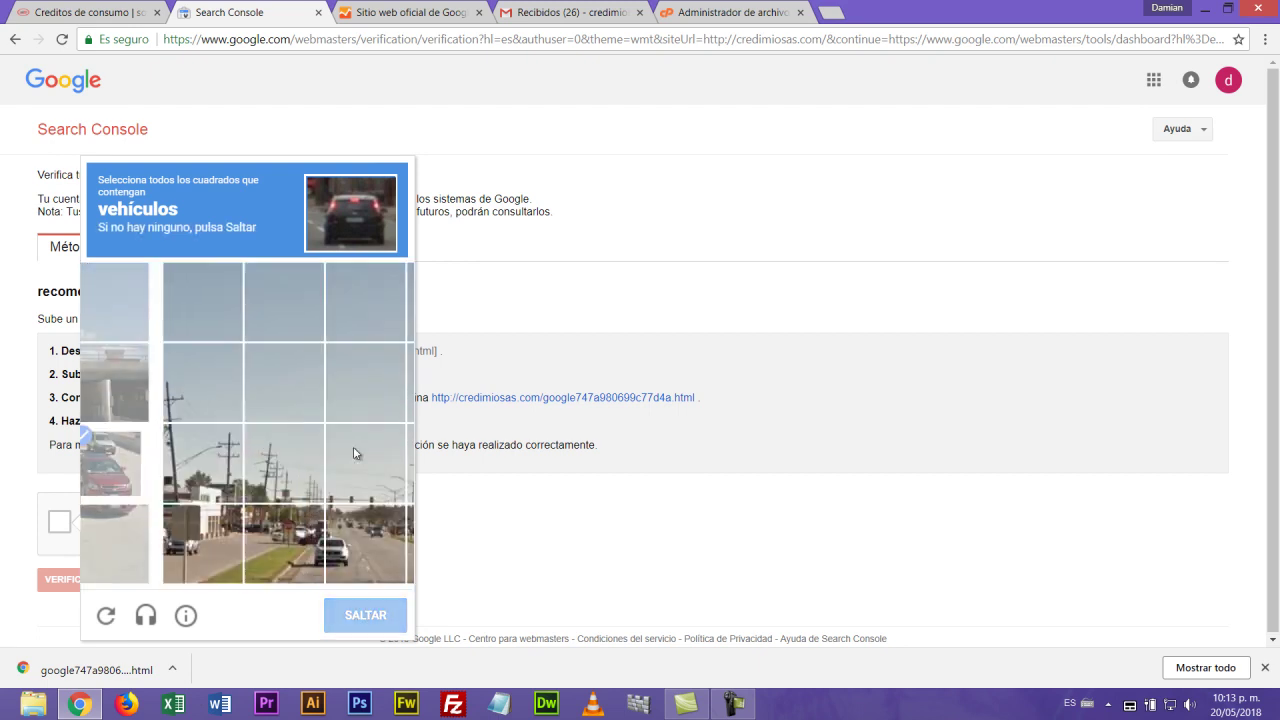
pyautogui.click(230, 548)
pyautogui.click(289, 560)
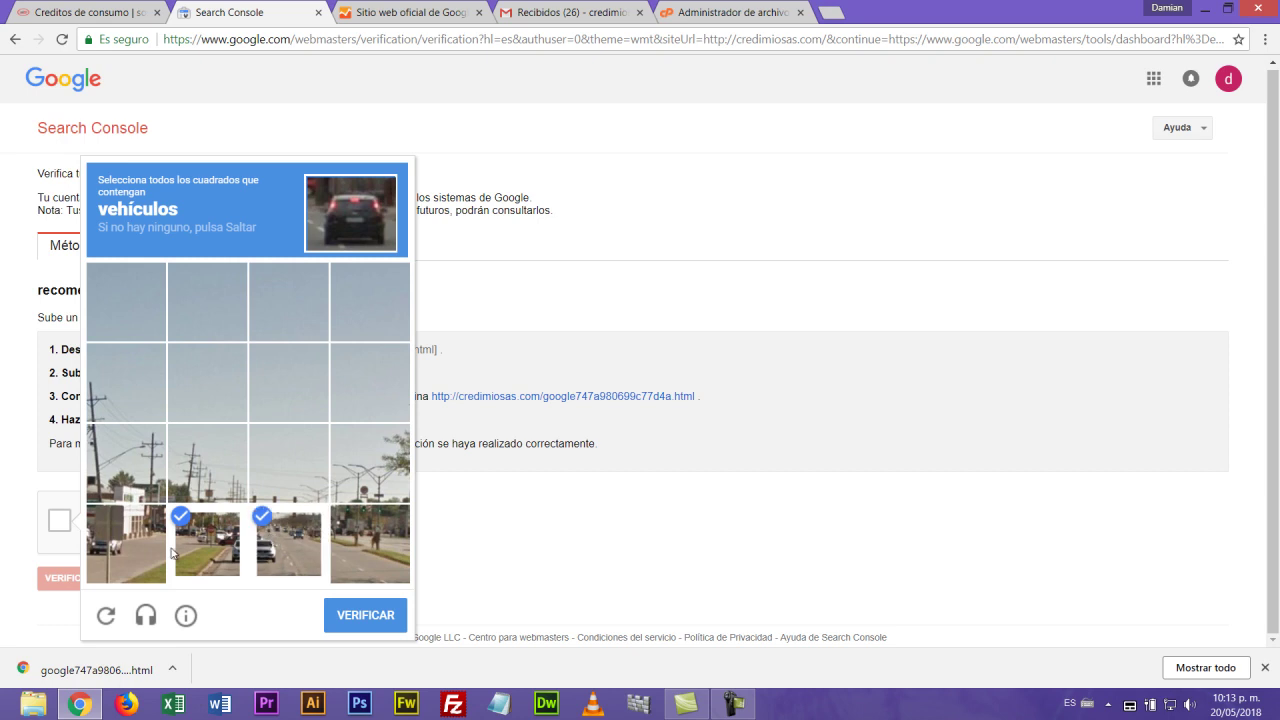
pyautogui.click(125, 548)
pyautogui.click(378, 603)
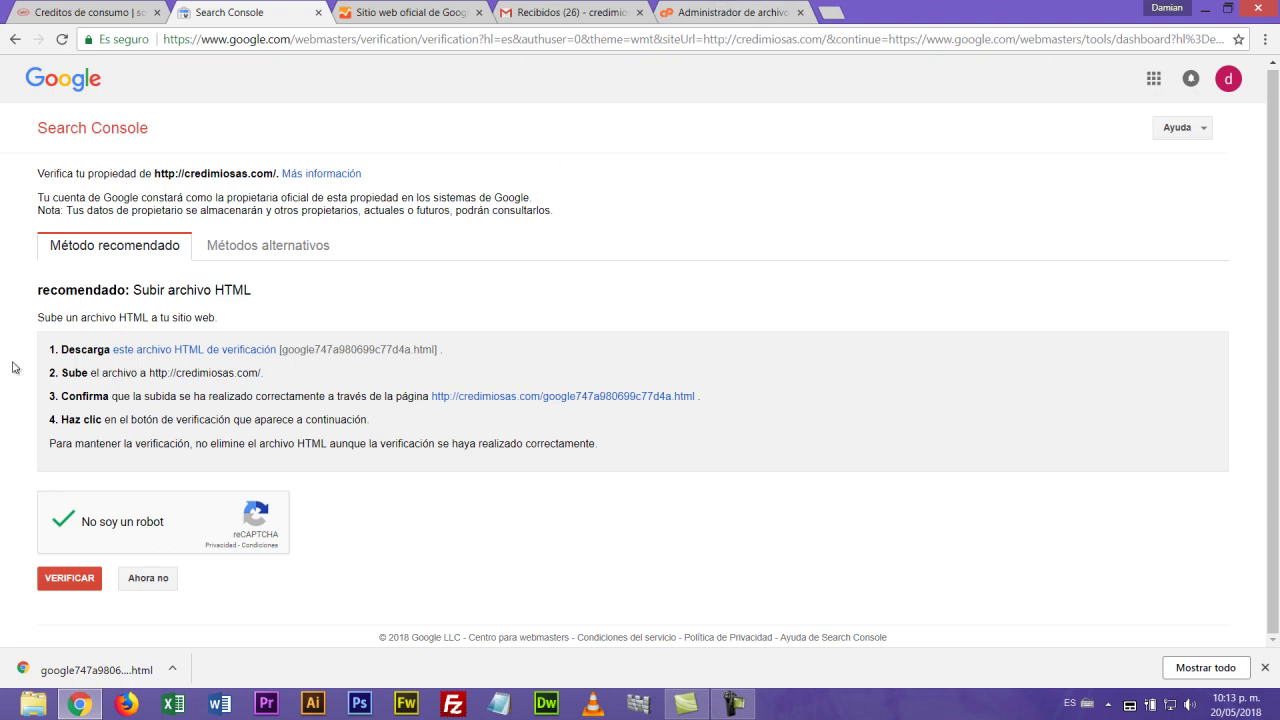
pyautogui.click(83, 588)
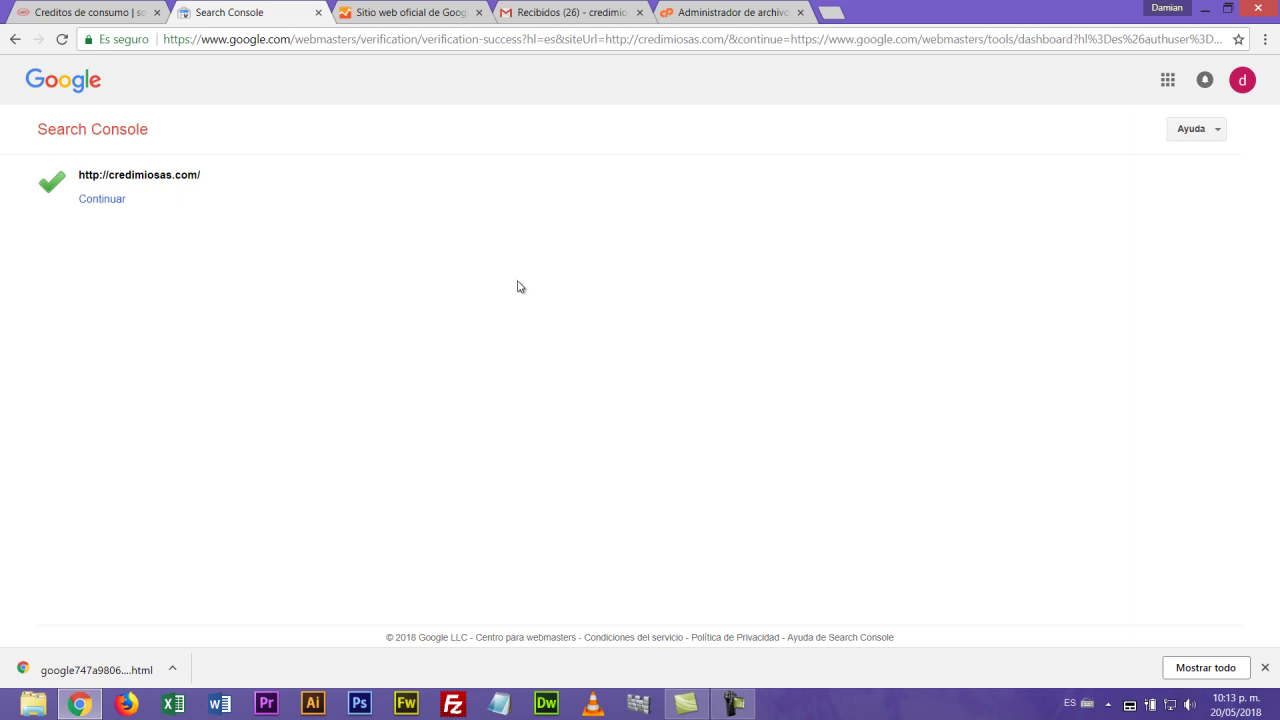
pyautogui.click(101, 201)
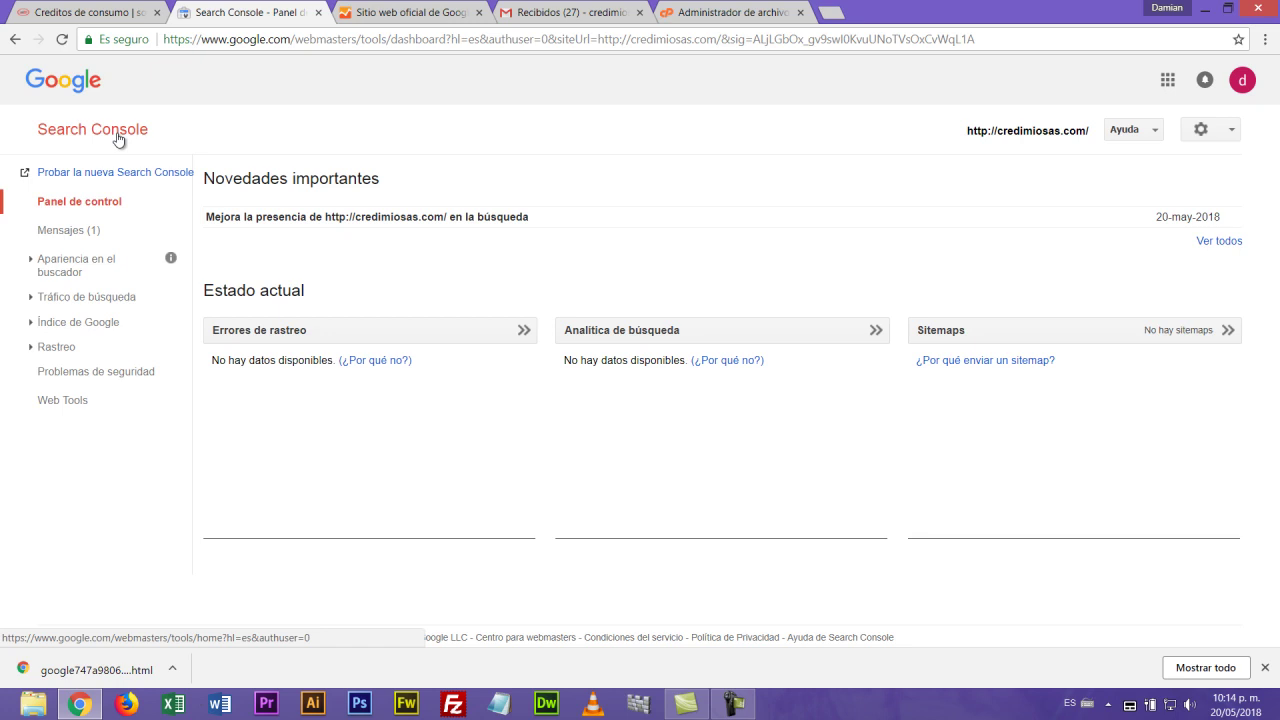
# Step: Review the verification file in public_html, the Search Console dashboard and the public site's home page
pyautogui.click(714, 13)
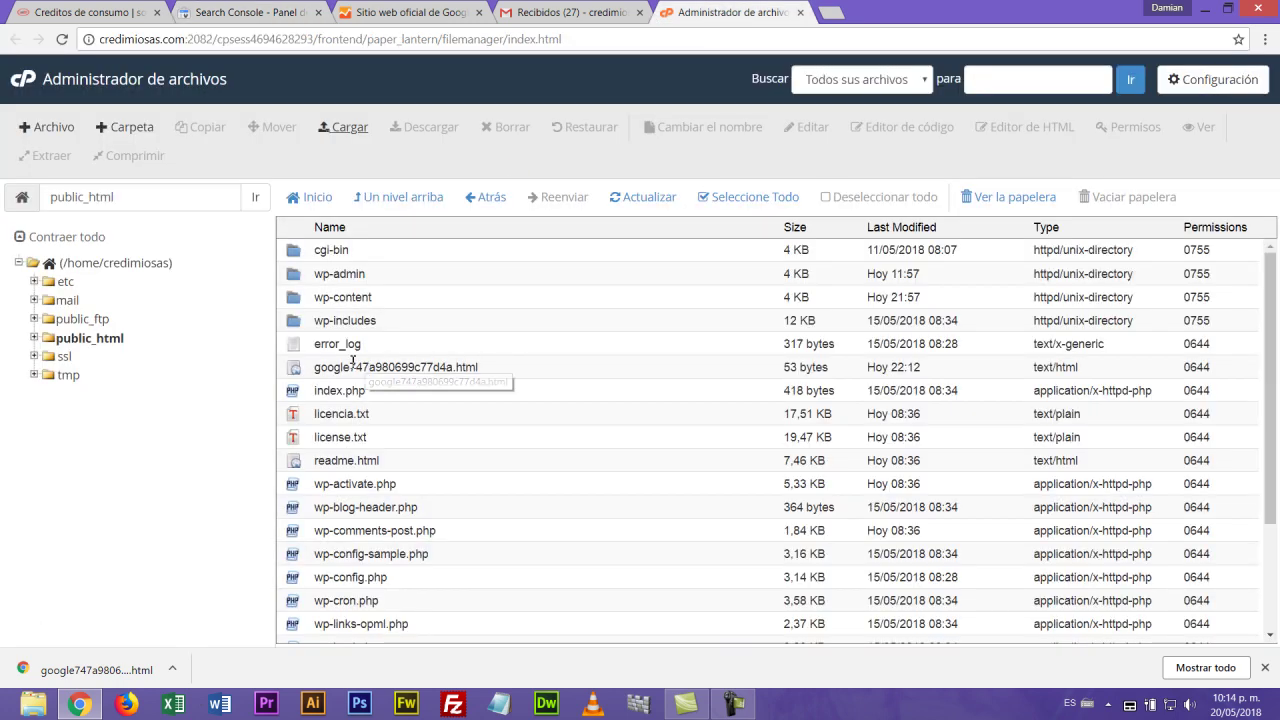
pyautogui.click(246, 13)
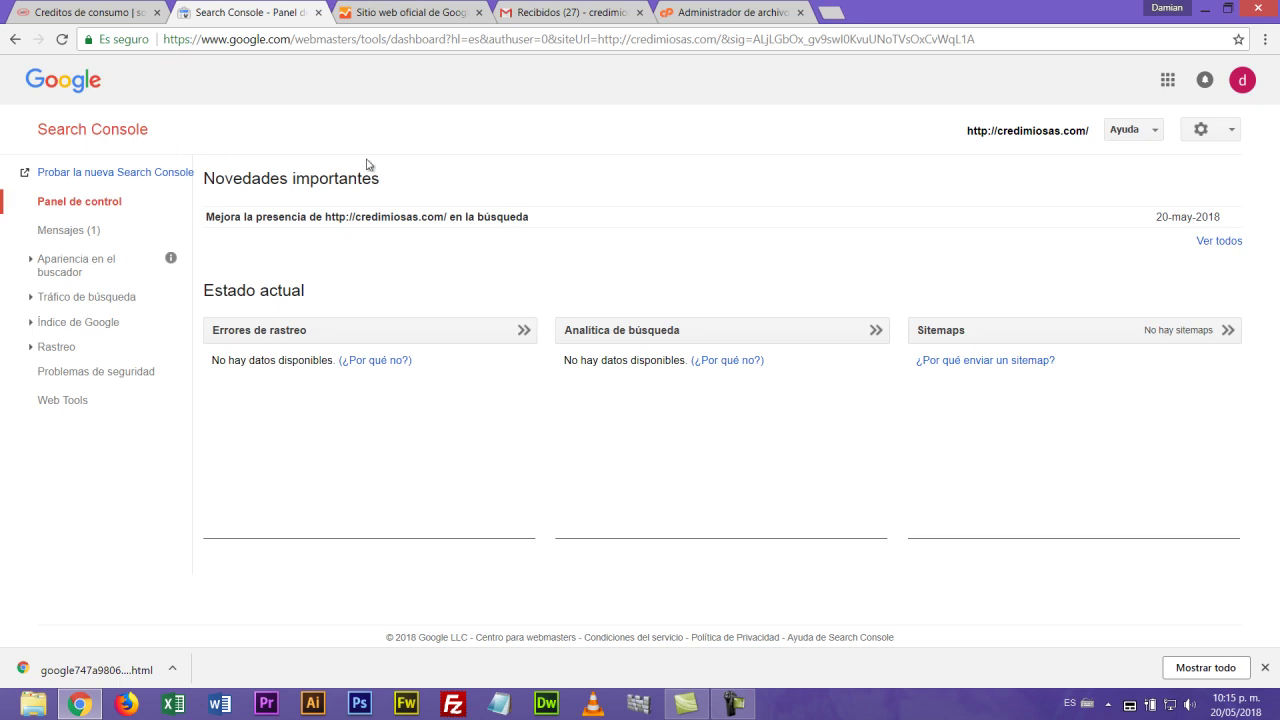
pyautogui.click(352, 44)
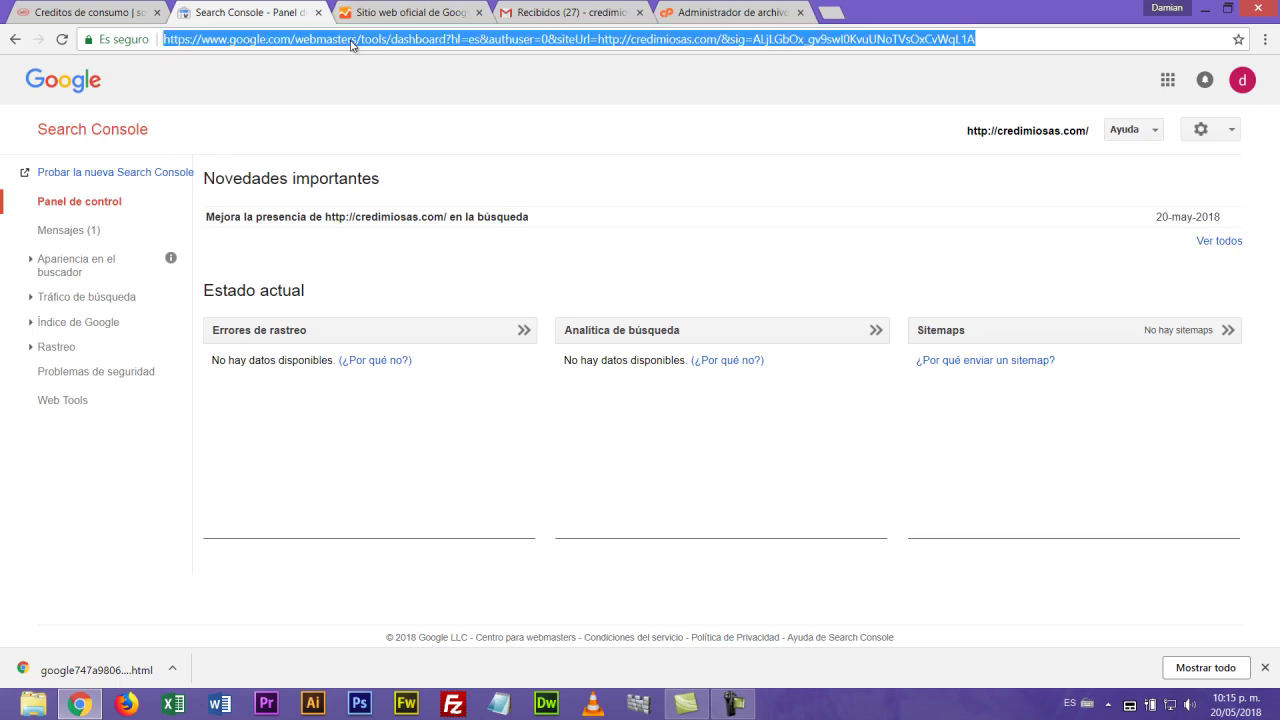
pyautogui.click(326, 41)
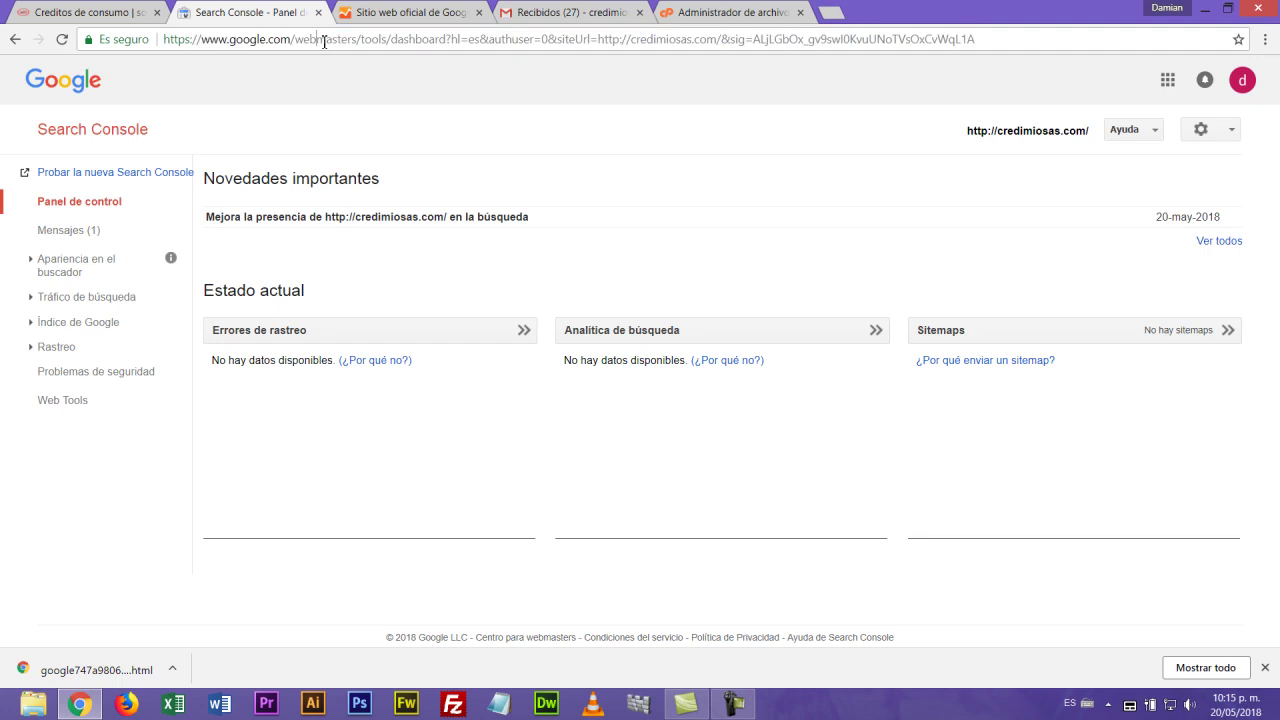
pyautogui.click(133, 14)
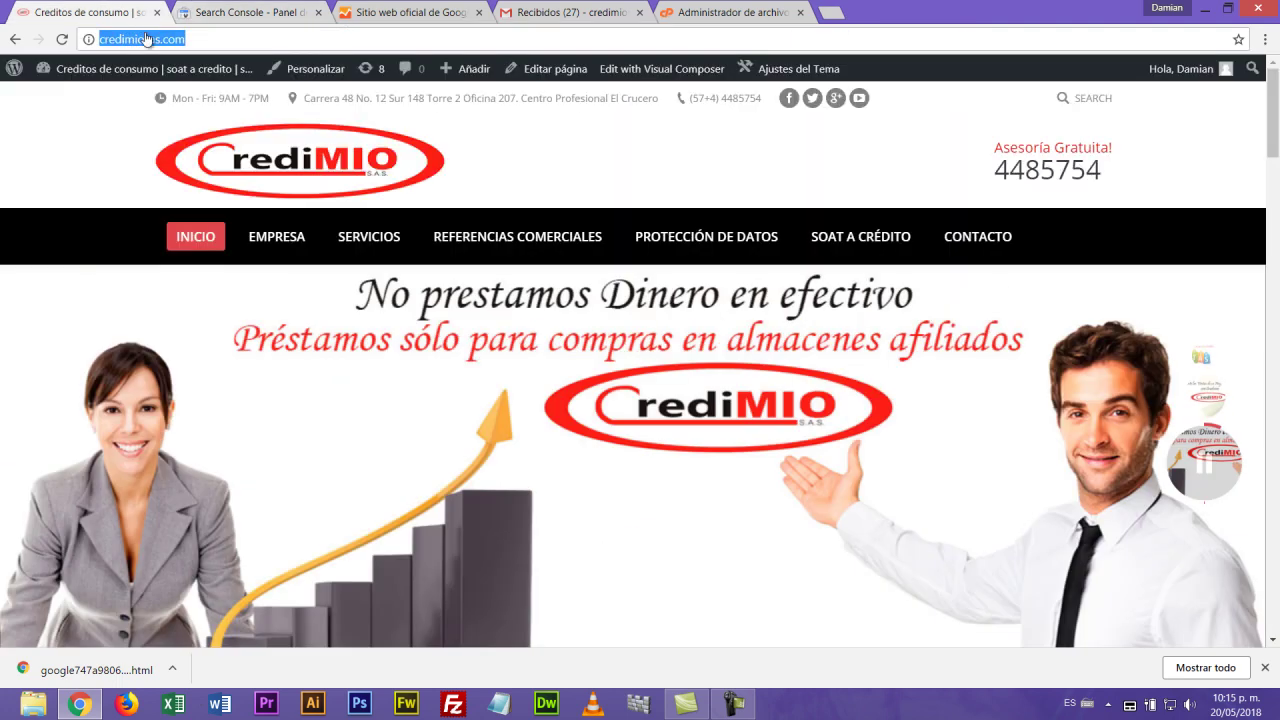
pyautogui.moveTo(402, 240)
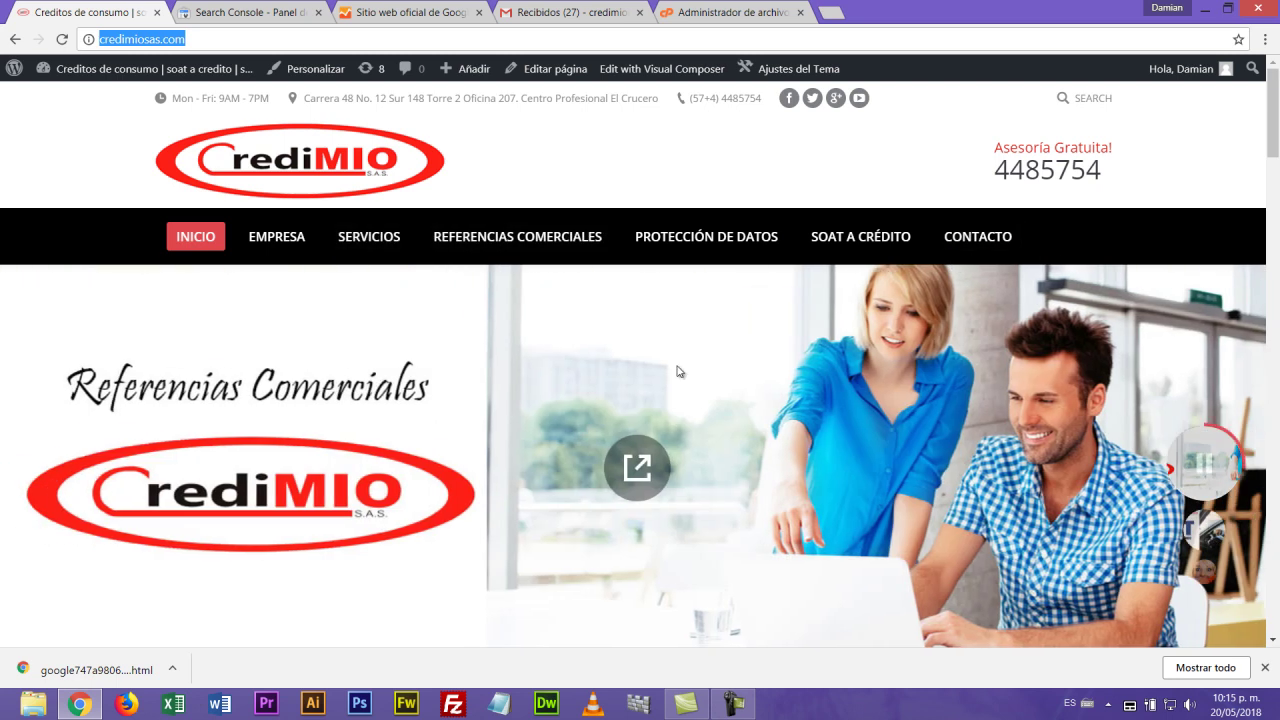
pyautogui.scroll(-10, 881, 390)
pyautogui.scroll(5, 883, 392)
pyautogui.scroll(5, 889, 402)
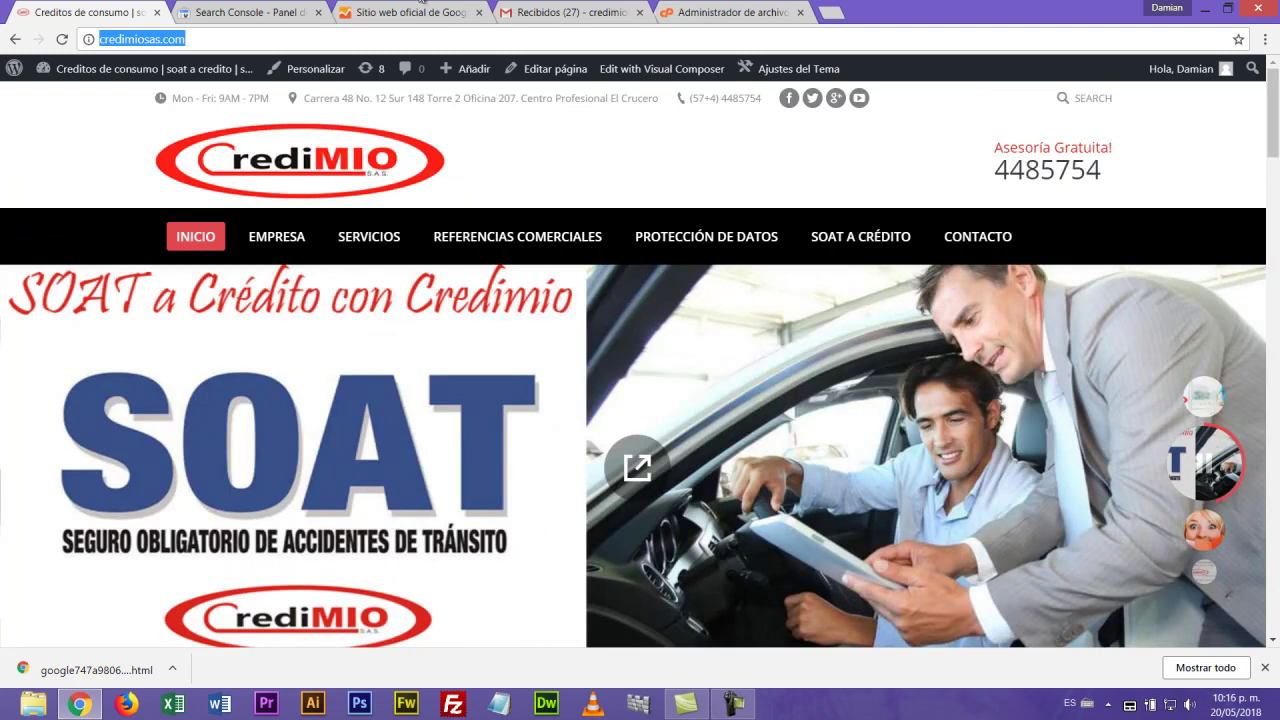
# Step: Open the property's Sitemaps section in Search Console and view the form for adding or testing a sitemap without submitting anything
pyautogui.click(265, 8)
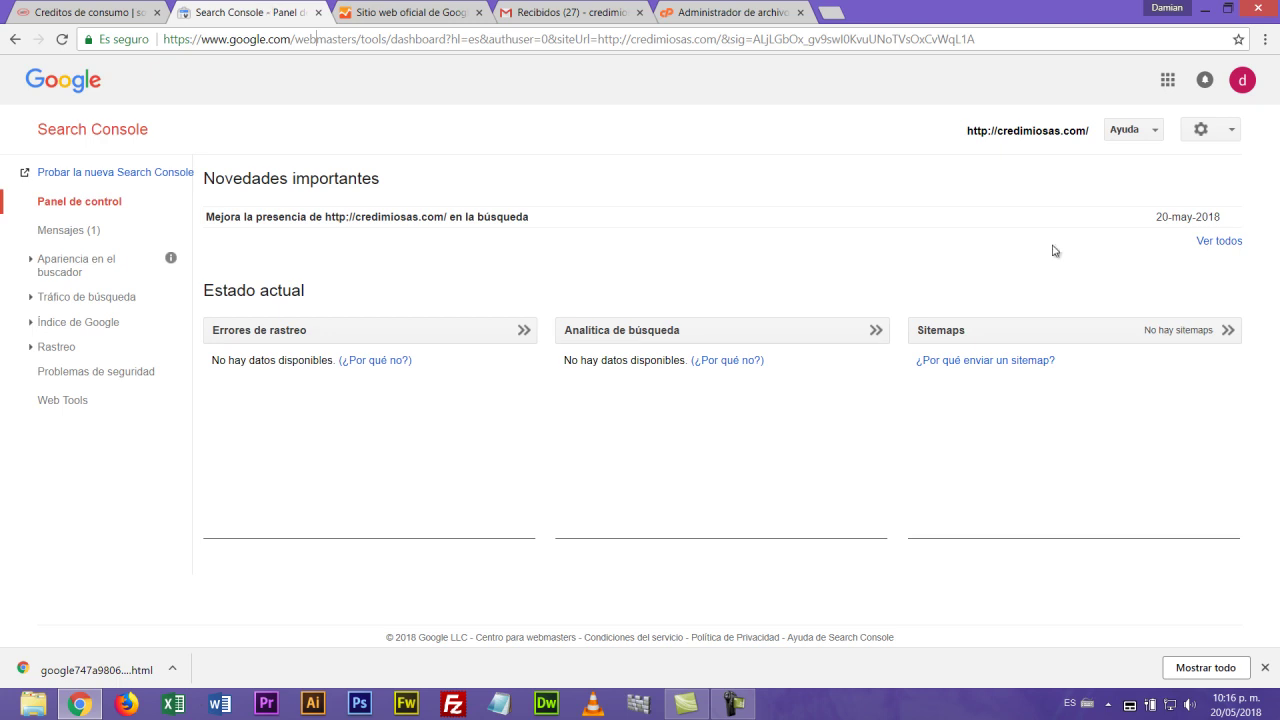
pyautogui.click(957, 340)
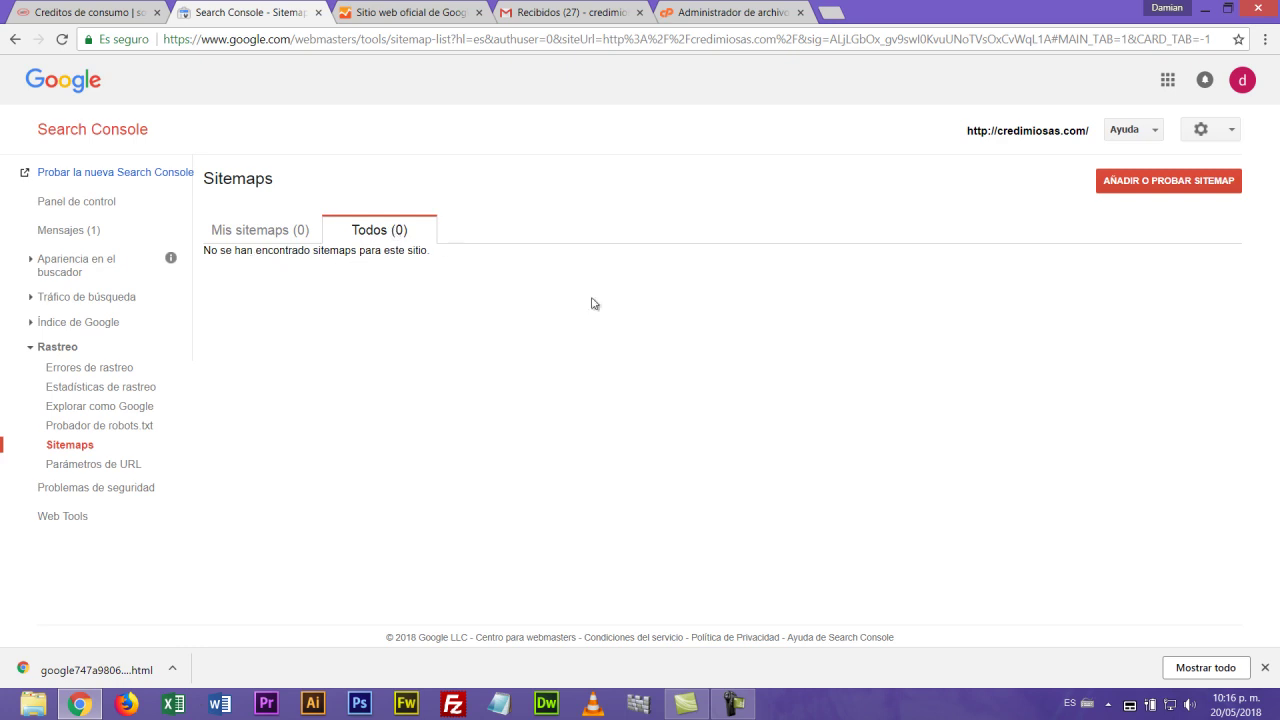
pyautogui.click(1171, 181)
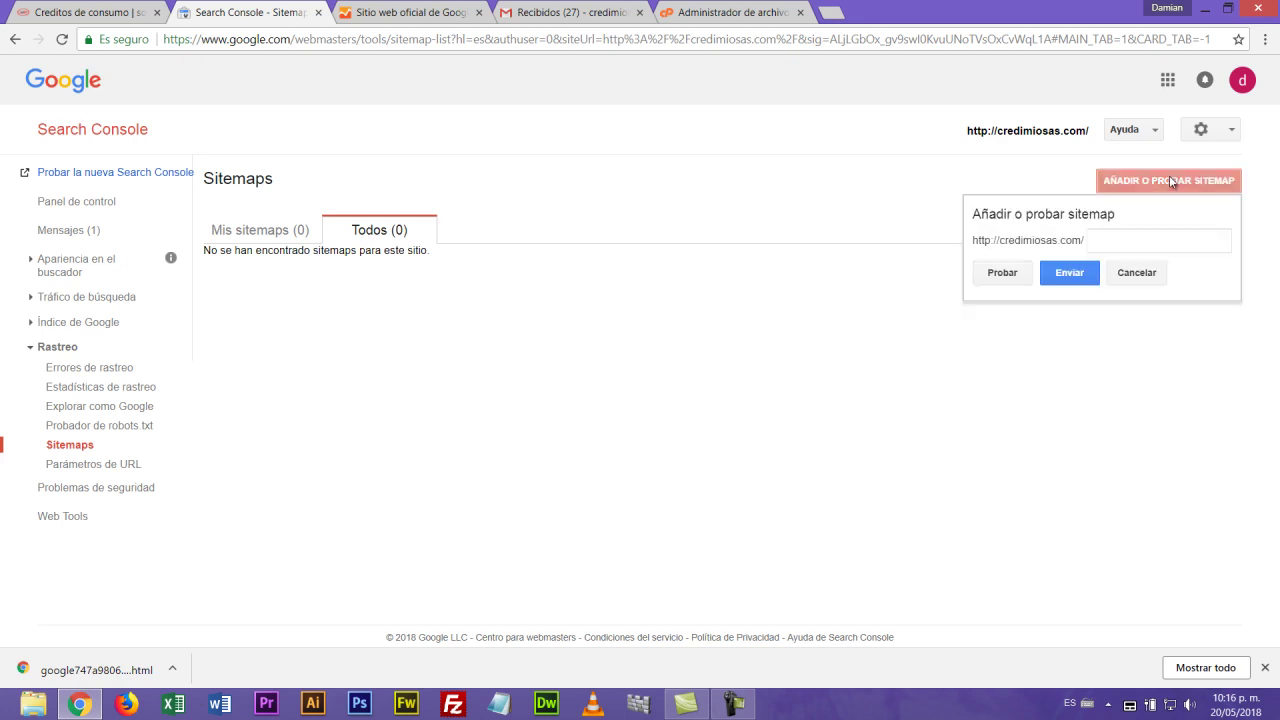
pyautogui.click(1135, 274)
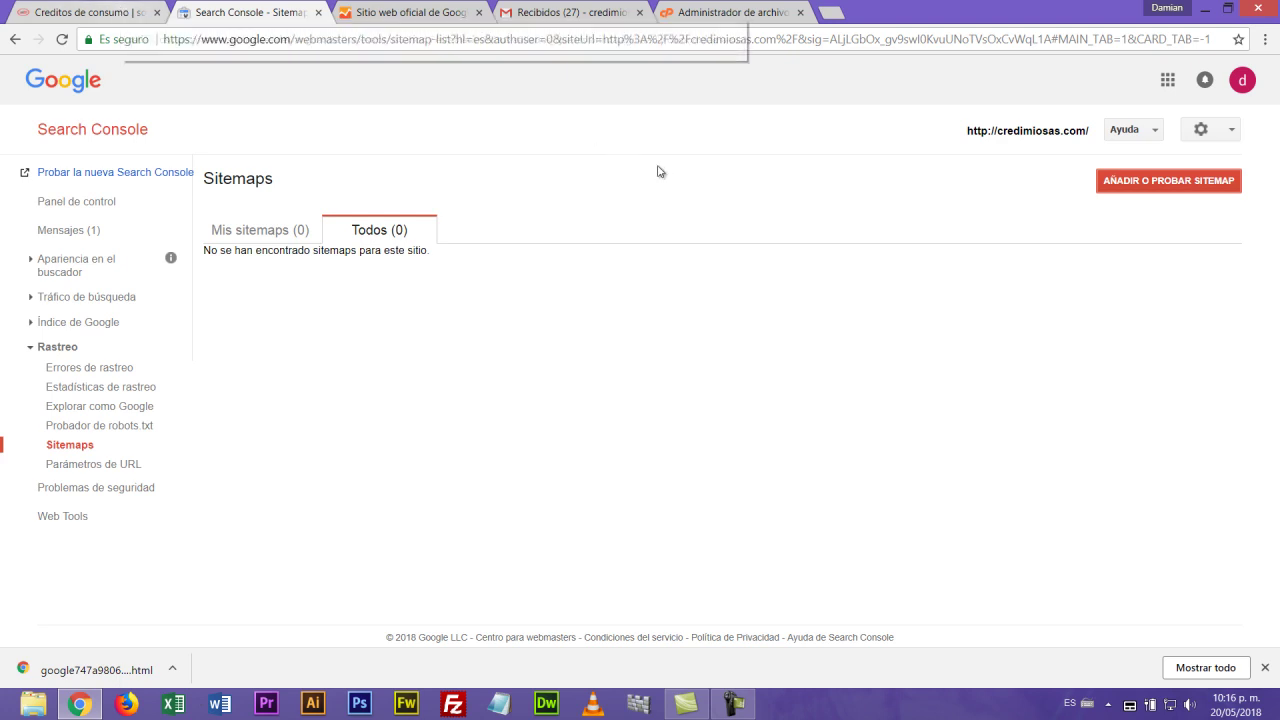
# Step: Go to the site's WordPress dashboard, open the page for adding new plugins and close the browser's download bar
pyautogui.click(133, 12)
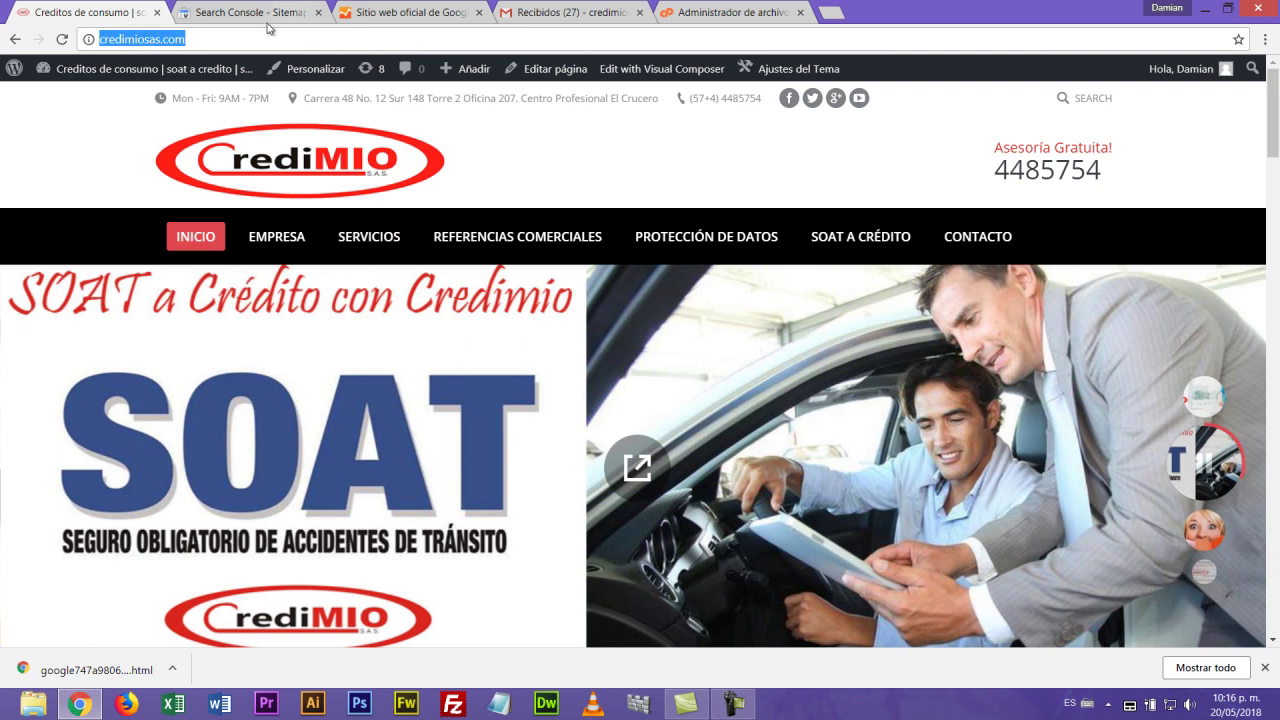
pyautogui.moveTo(135, 67)
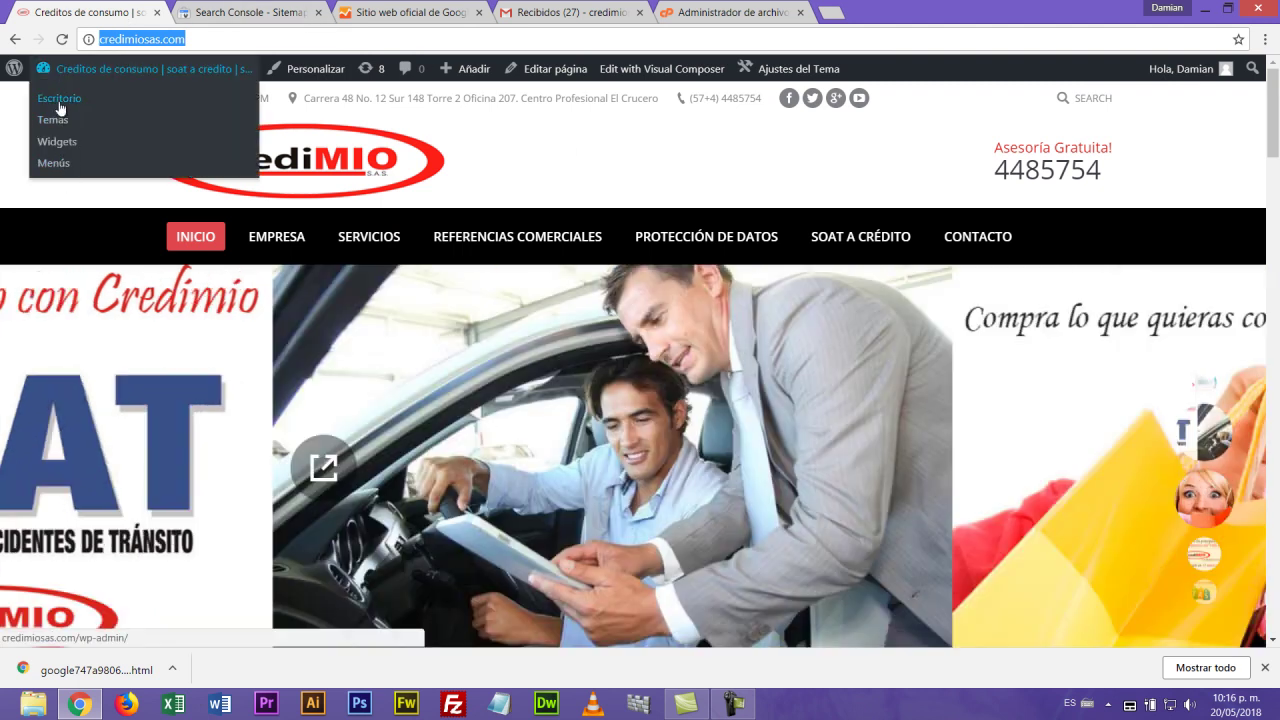
pyautogui.click(60, 108)
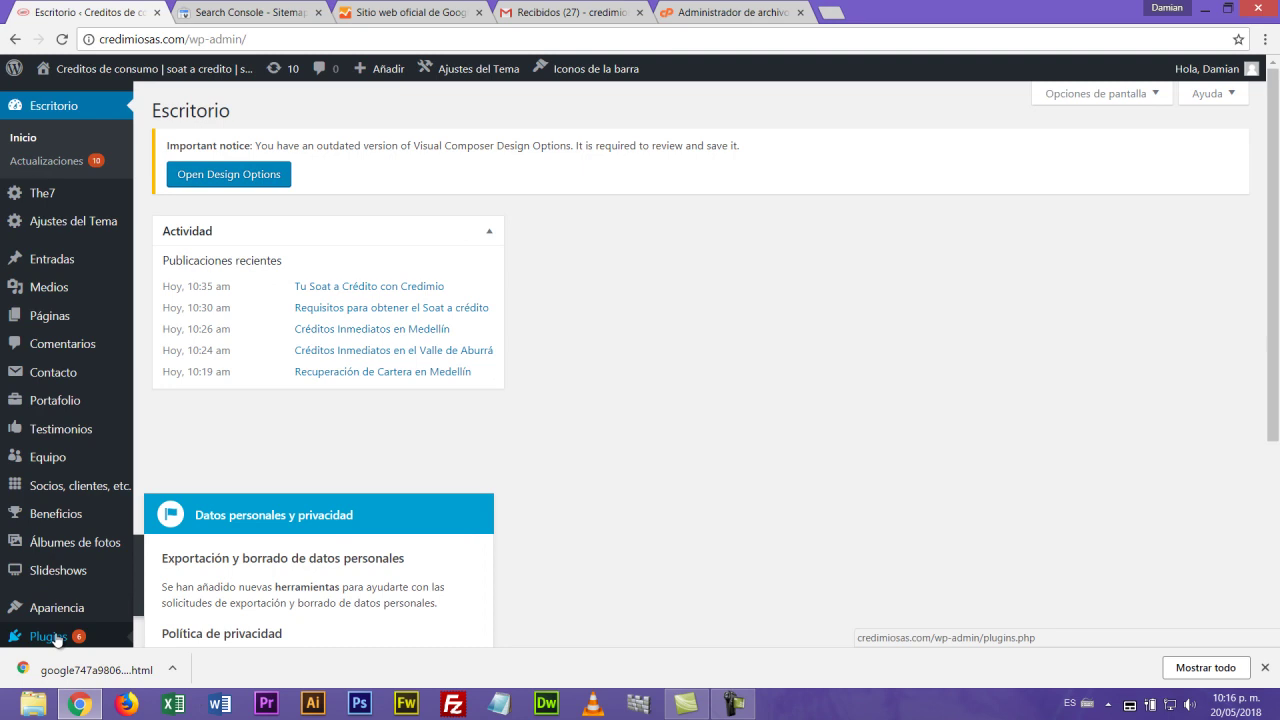
pyautogui.scroll(-1, 45, 535)
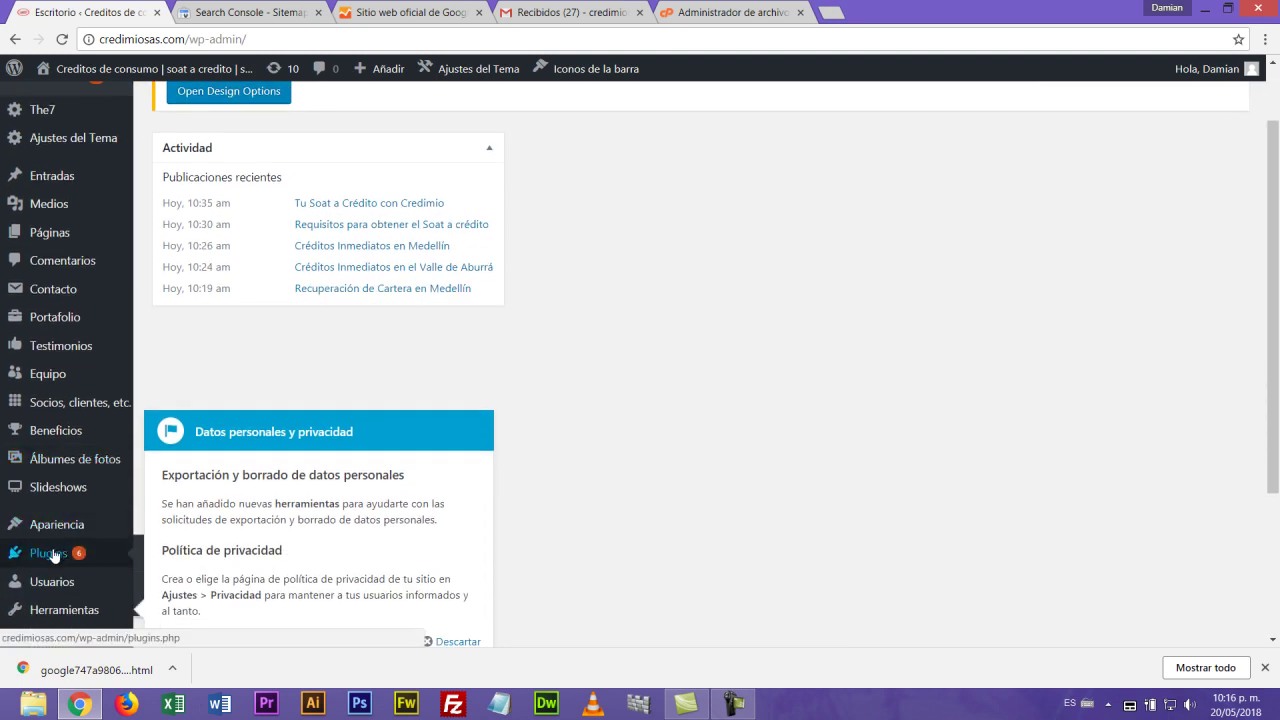
pyautogui.click(52, 557)
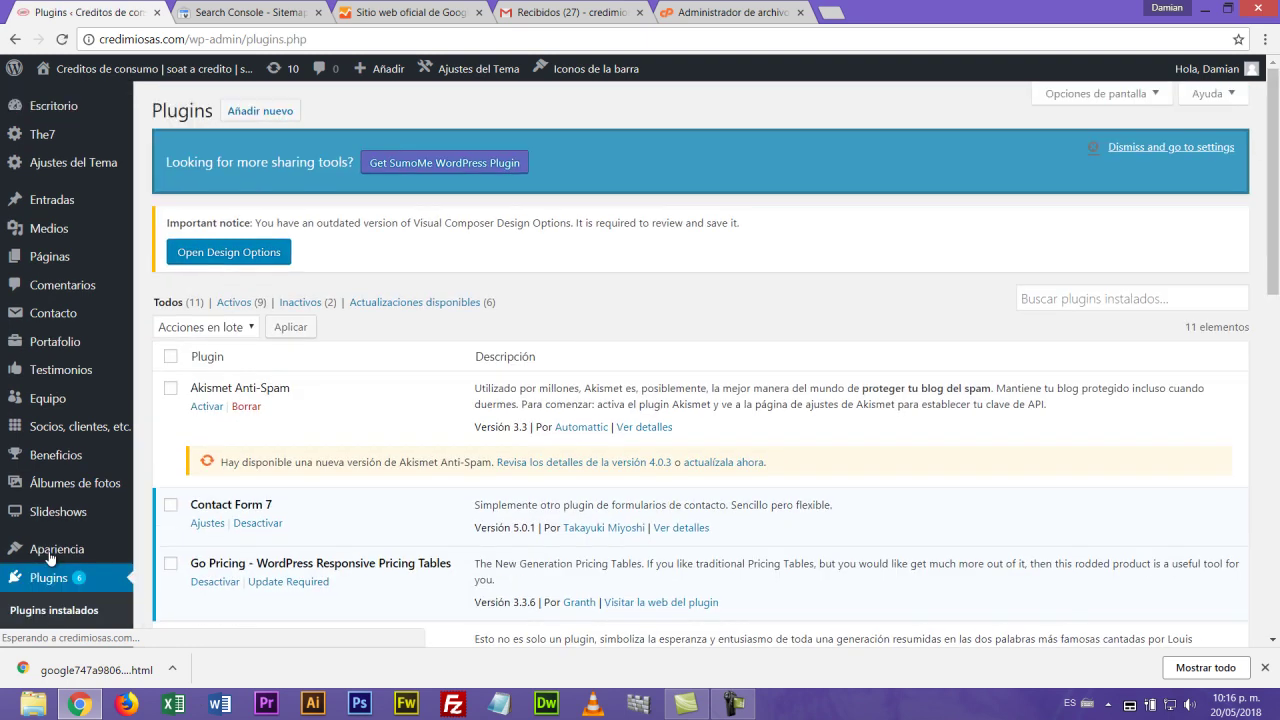
pyautogui.click(264, 114)
pyautogui.moveTo(1266, 690)
pyautogui.click(1266, 668)
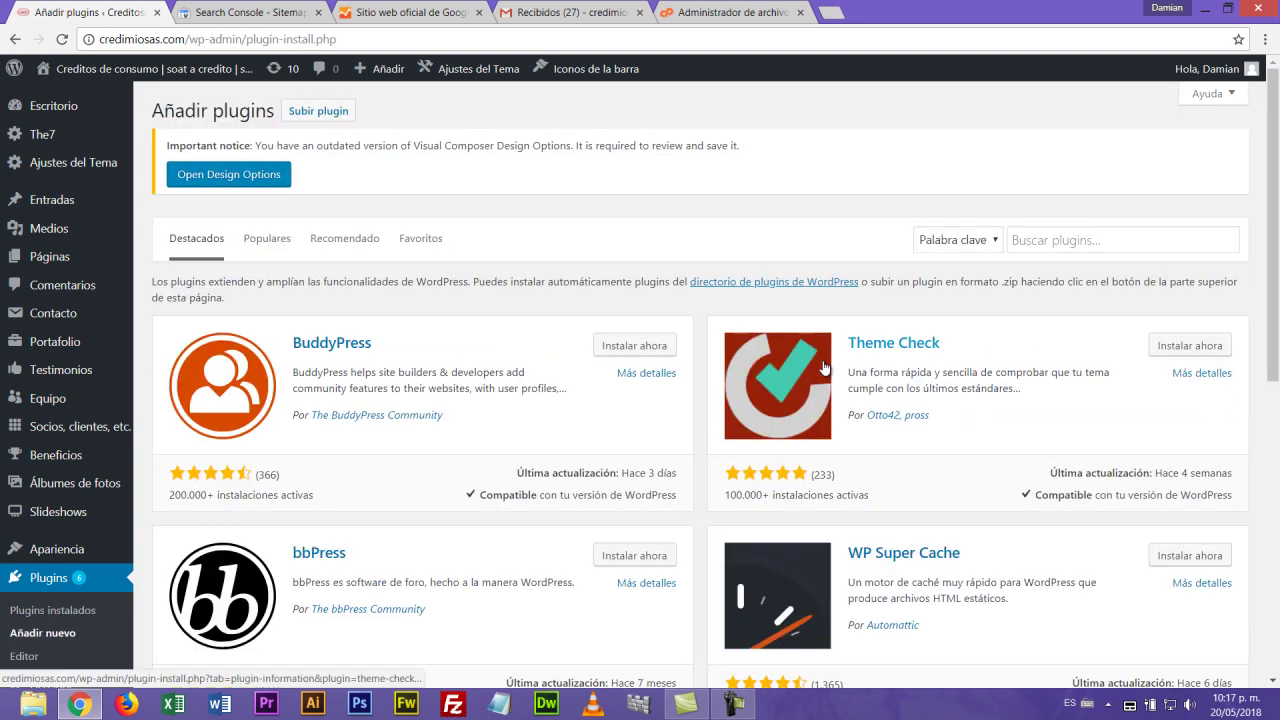
# Step: Search the plugin directory for "sitemap", then install and activate the Google XML Sitemaps plugin
pyautogui.click(1053, 242)
pyautogui.write('sitemap')
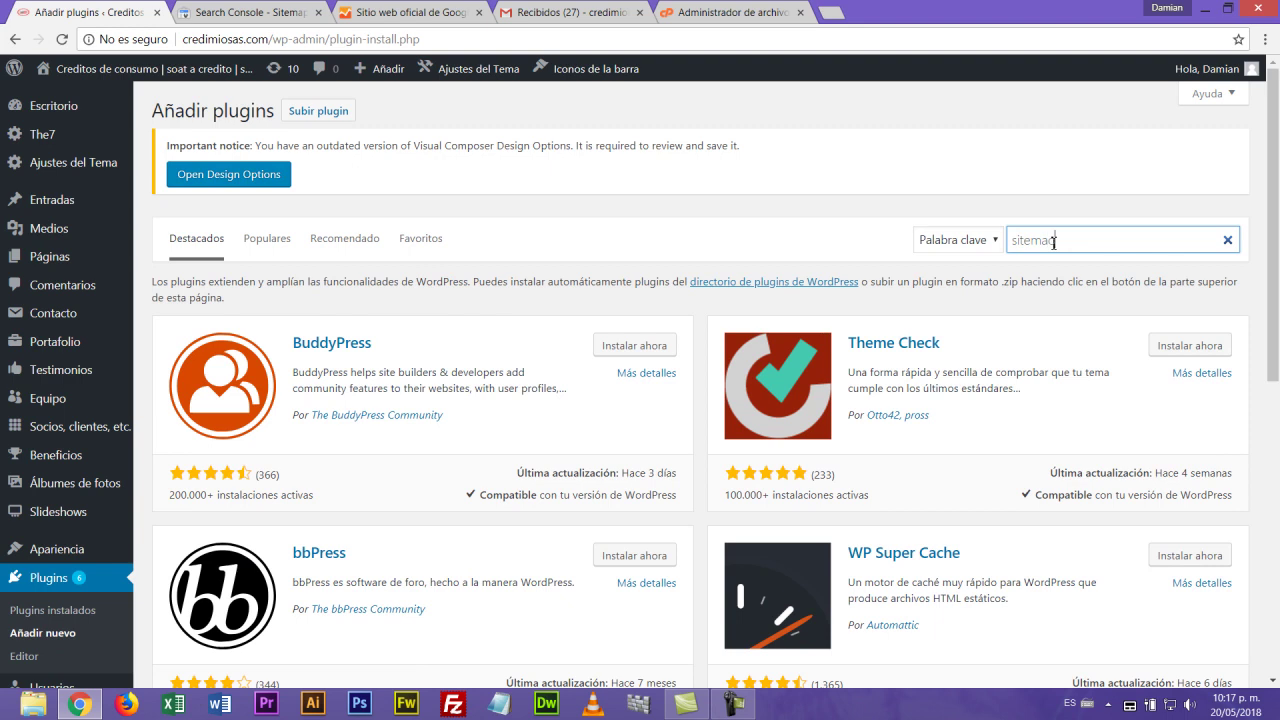
pyautogui.write('p')
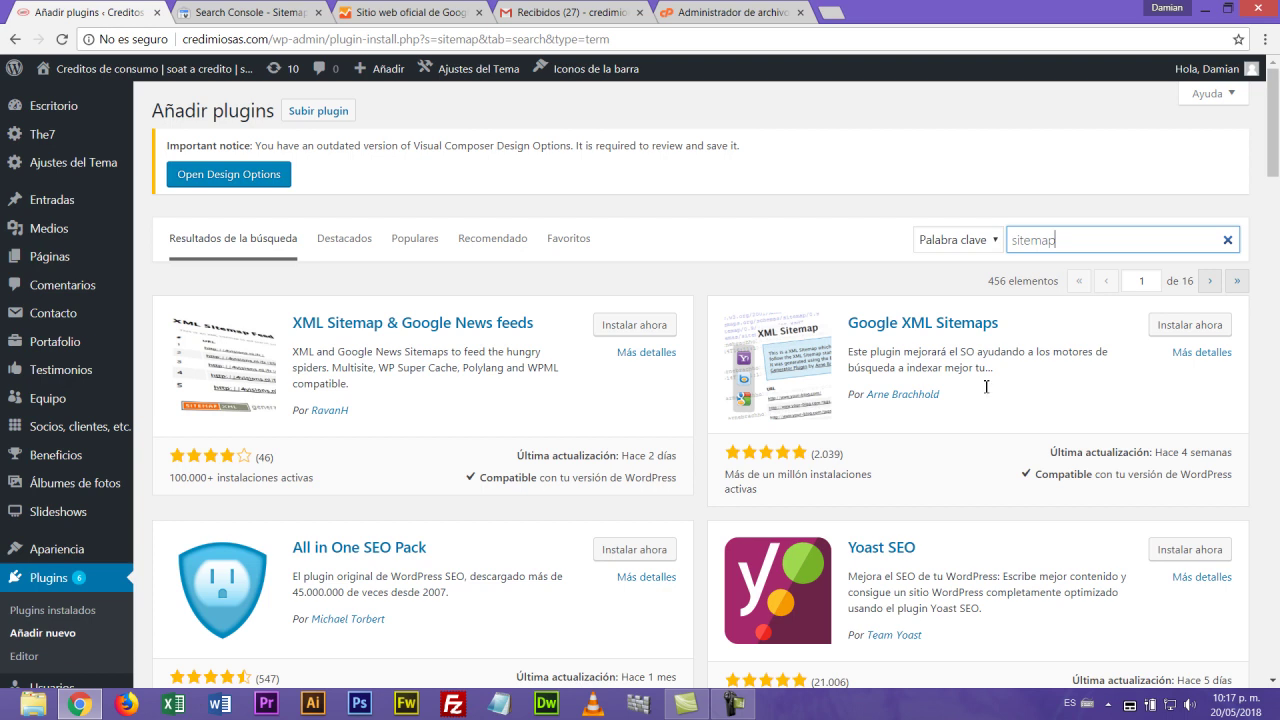
pyautogui.click(1190, 327)
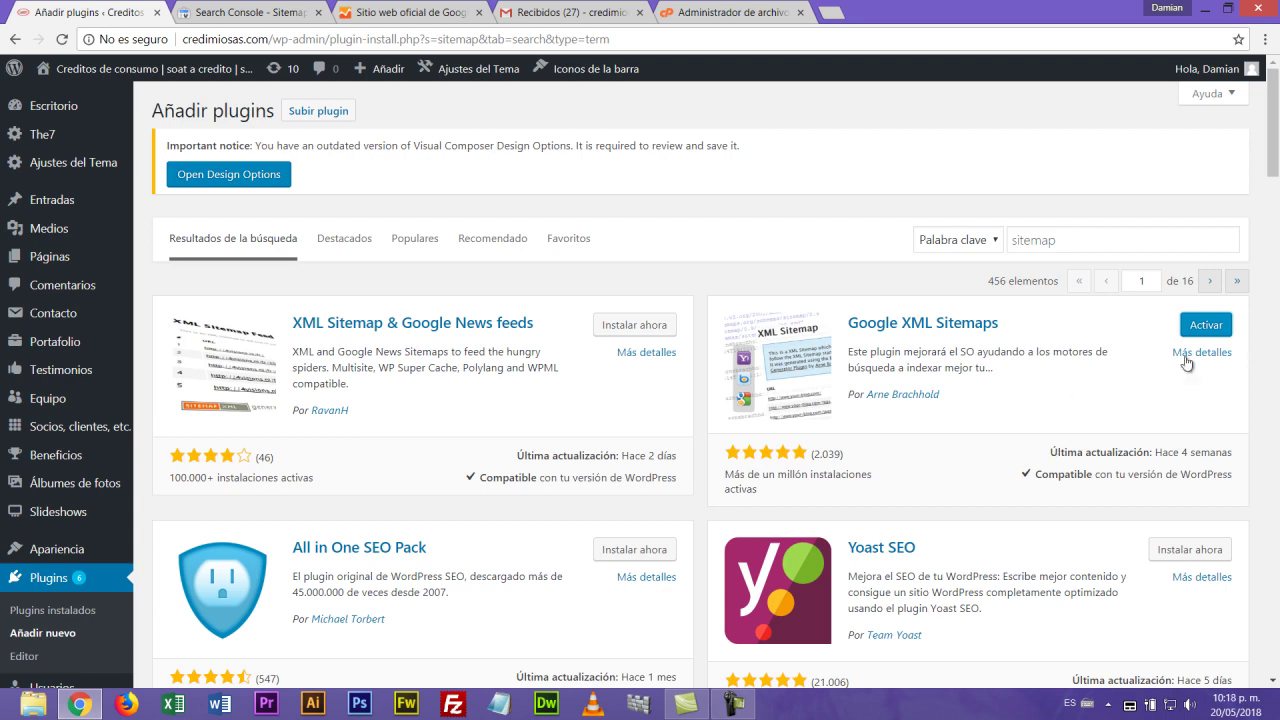
pyautogui.click(1208, 326)
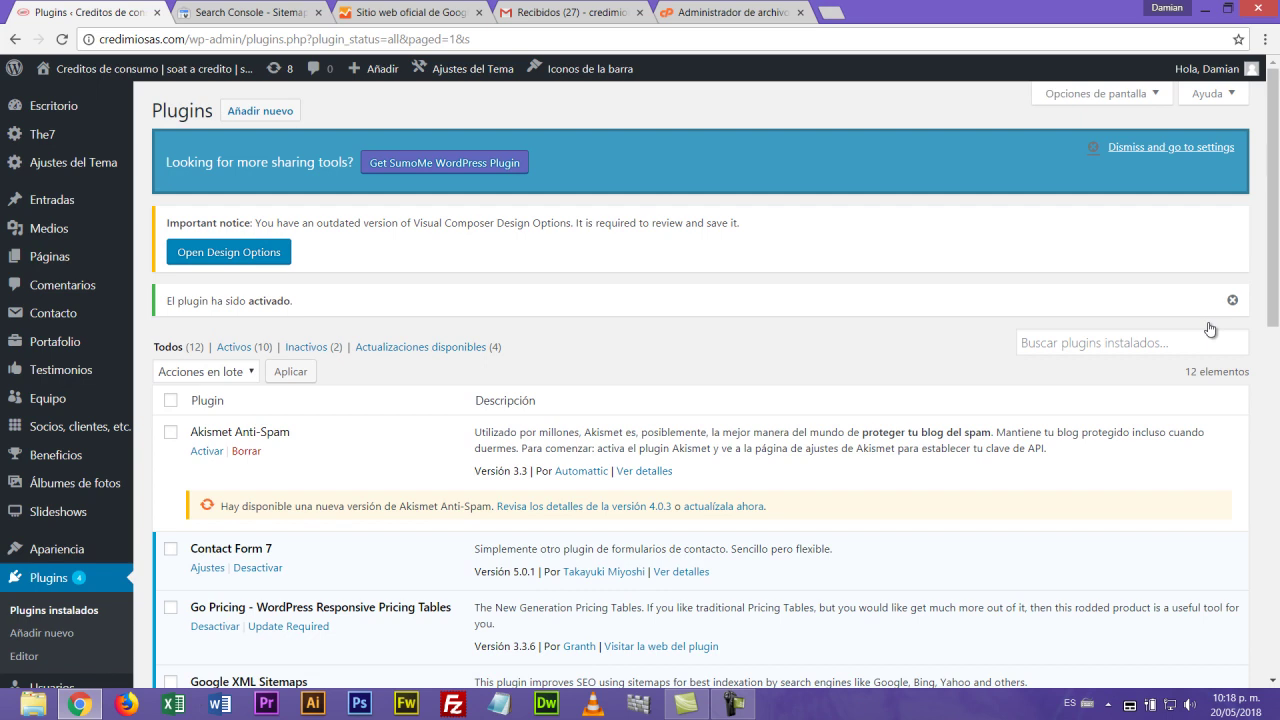
# Step: View the details and installation instructions of Google XML Sitemaps among the installed plugins, and close them
pyautogui.scroll(-3, 870, 403)
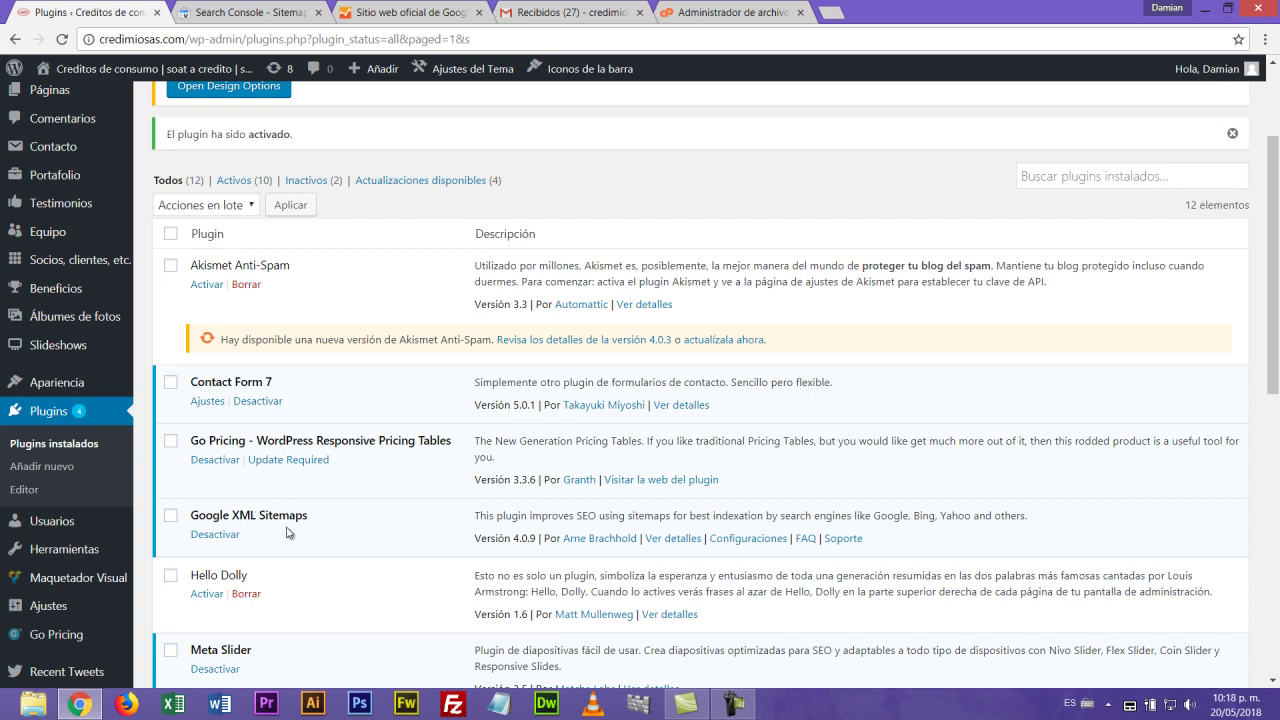
pyautogui.click(686, 541)
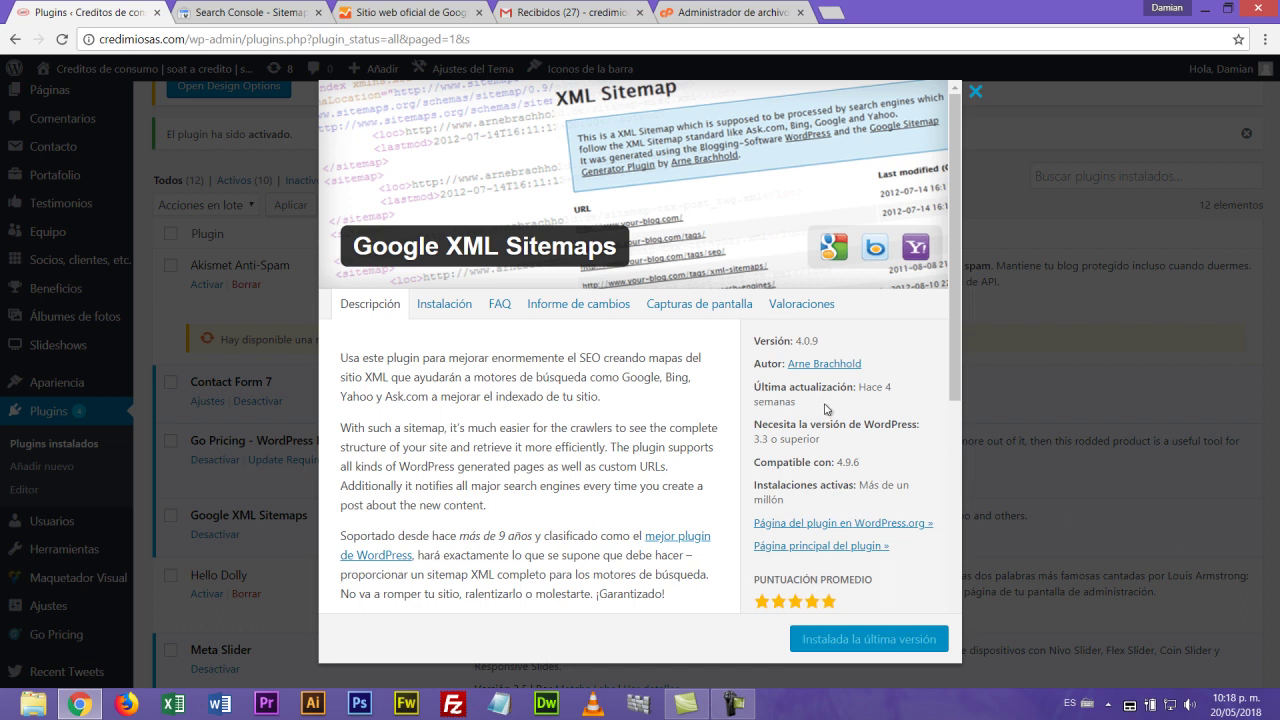
pyautogui.click(448, 306)
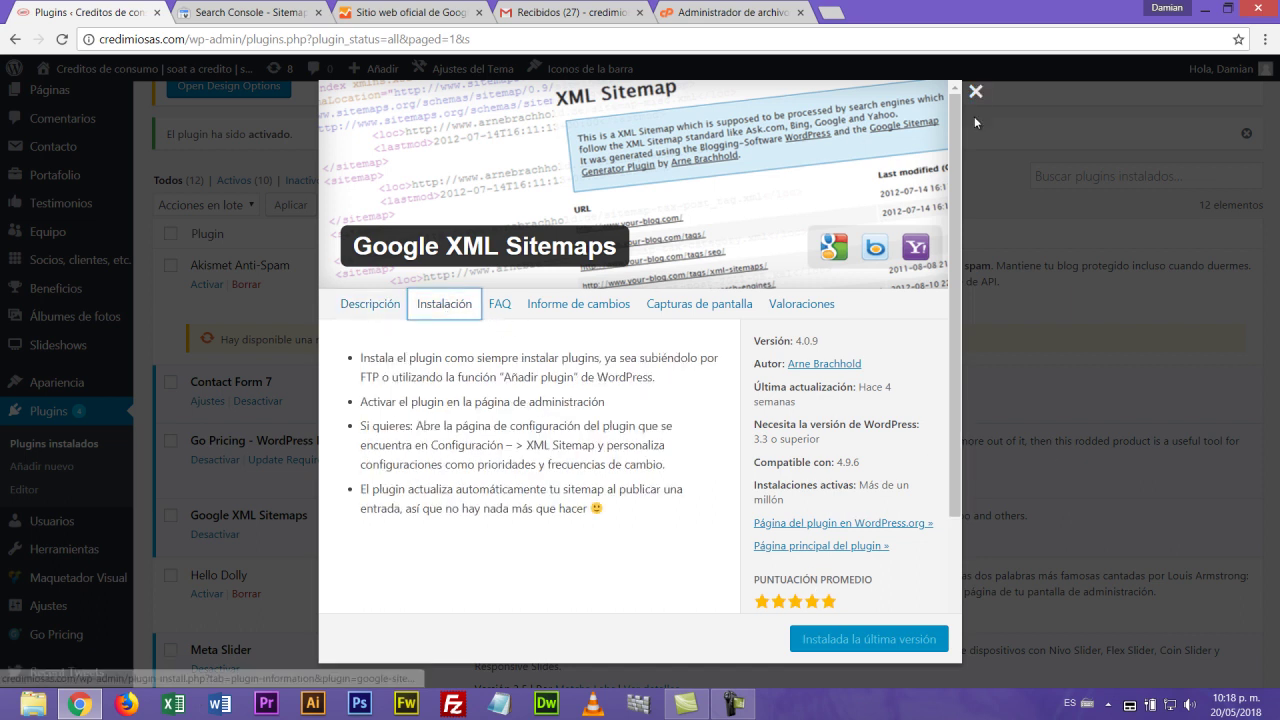
pyautogui.click(976, 93)
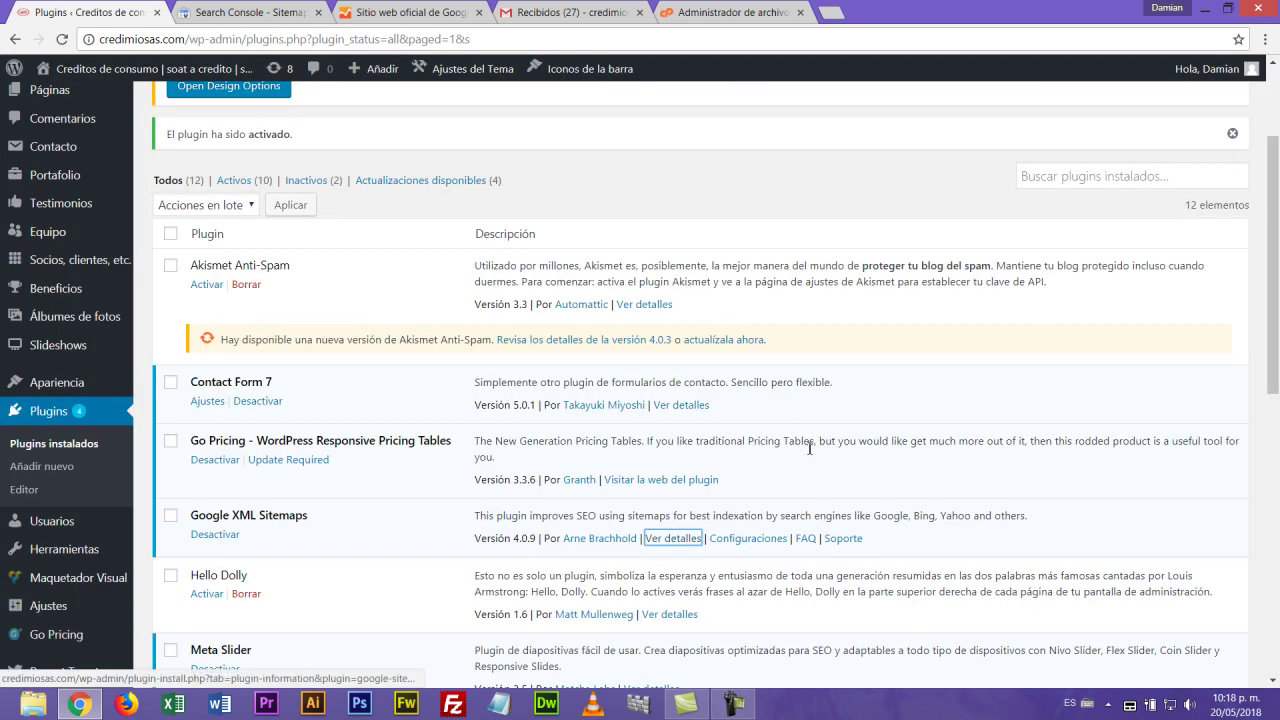
# Step: Open the Google XML Sitemaps settings, review all option sections and save the configuration with the default options
pyautogui.click(747, 540)
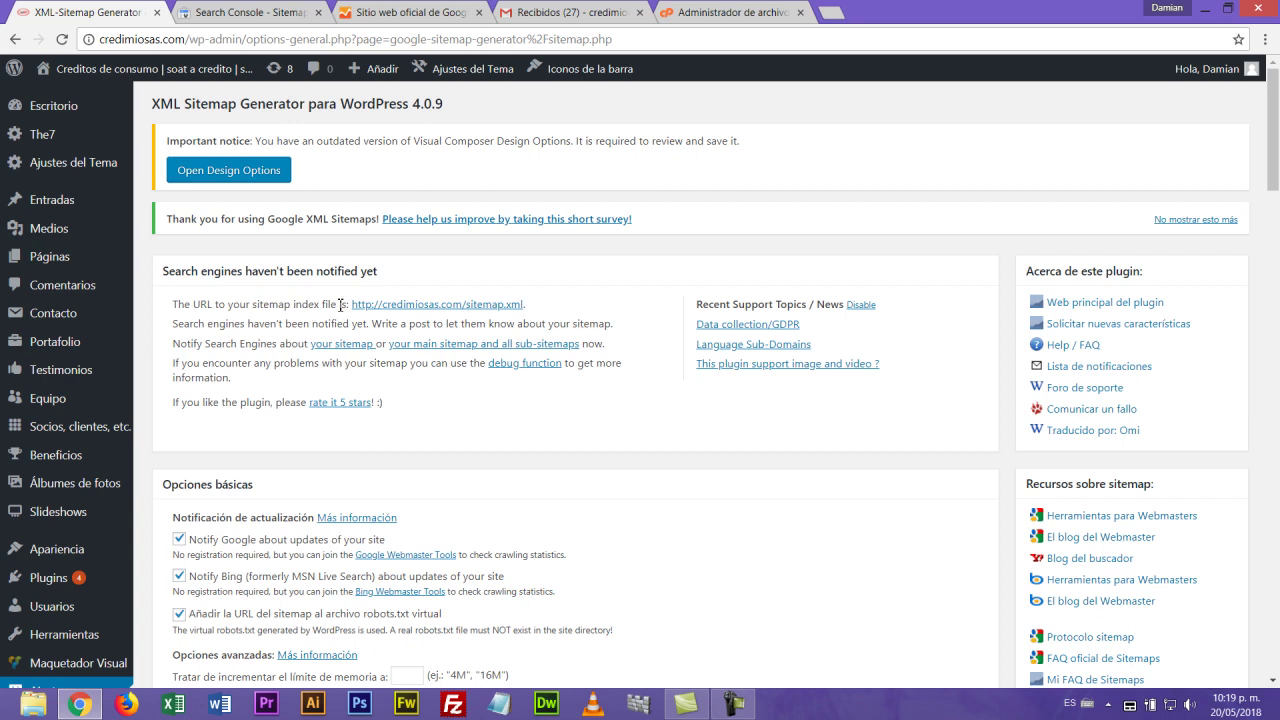
pyautogui.scroll(-3, 555, 360)
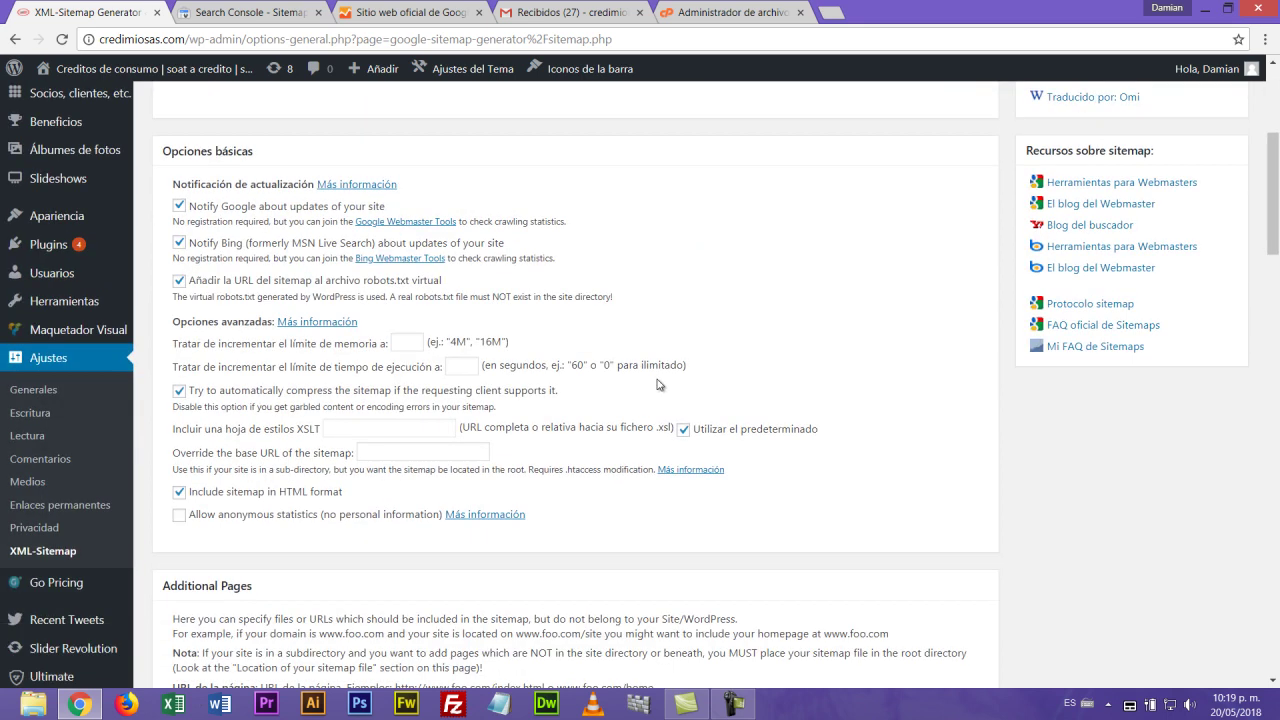
pyautogui.scroll(-3, 749, 378)
pyautogui.scroll(-5, 749, 378)
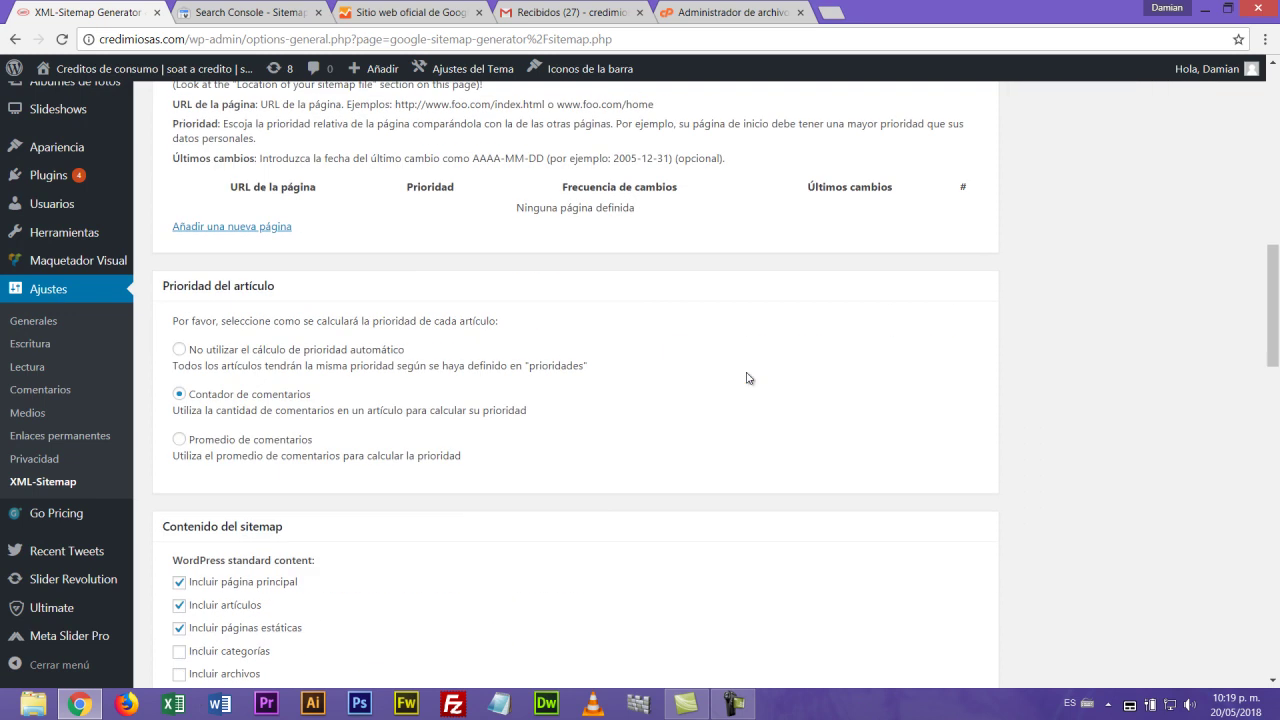
pyautogui.scroll(10, 749, 378)
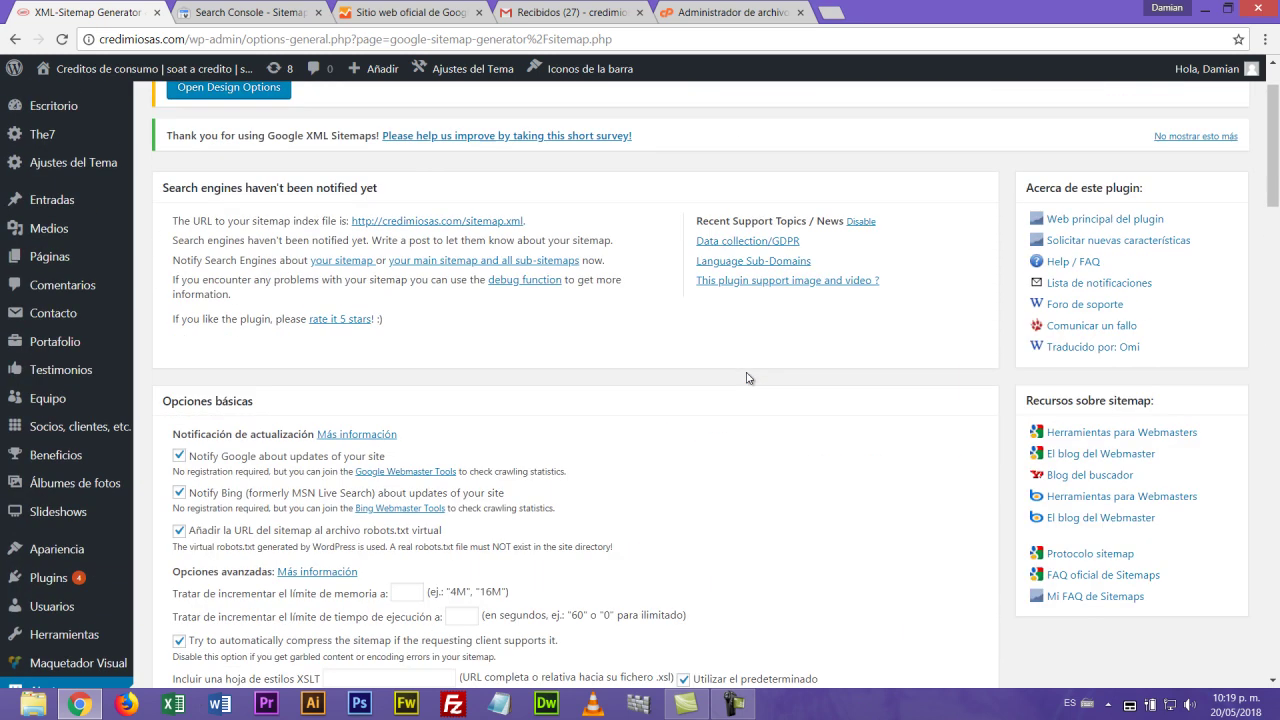
pyautogui.scroll(-10, 752, 377)
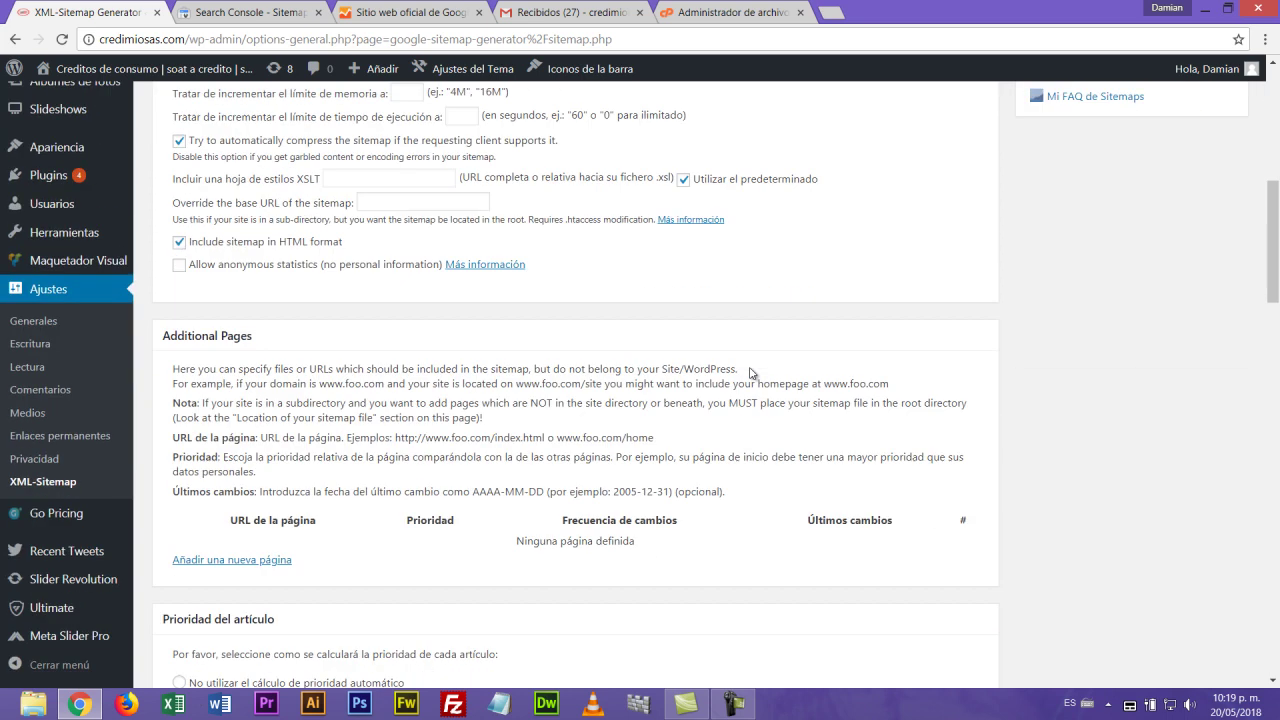
pyautogui.scroll(-2, 752, 373)
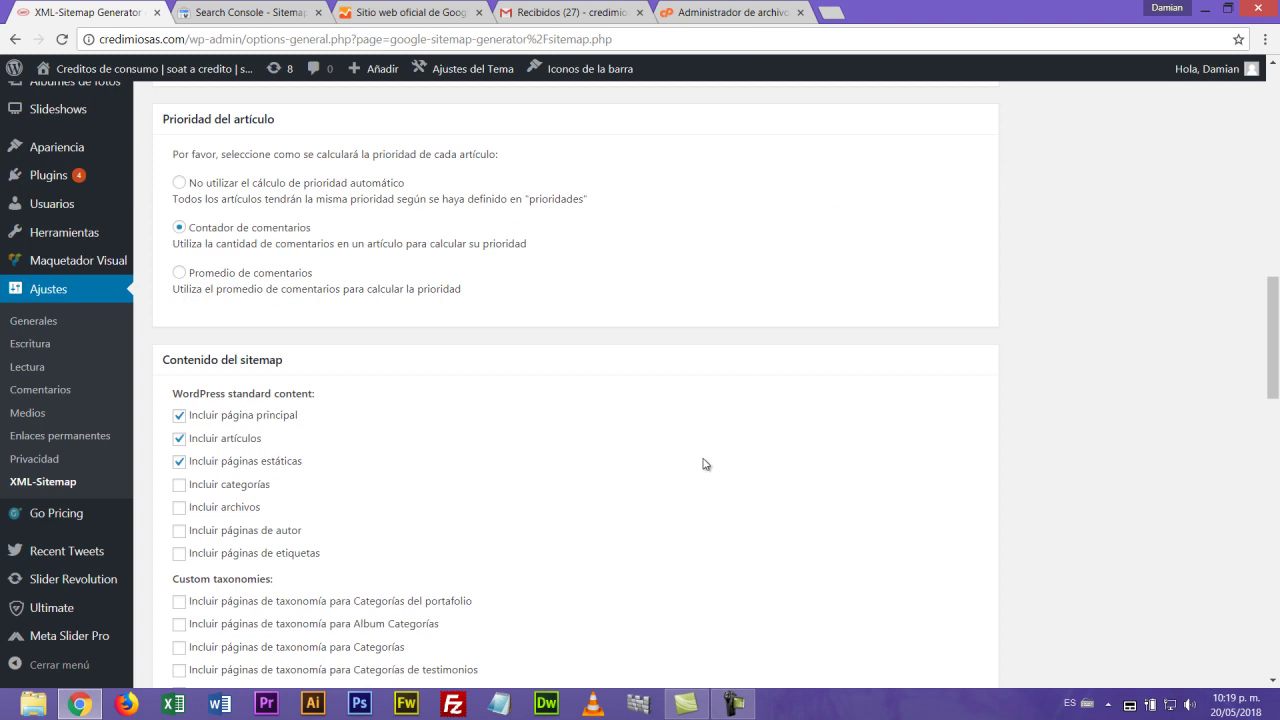
pyautogui.scroll(-6, 705, 463)
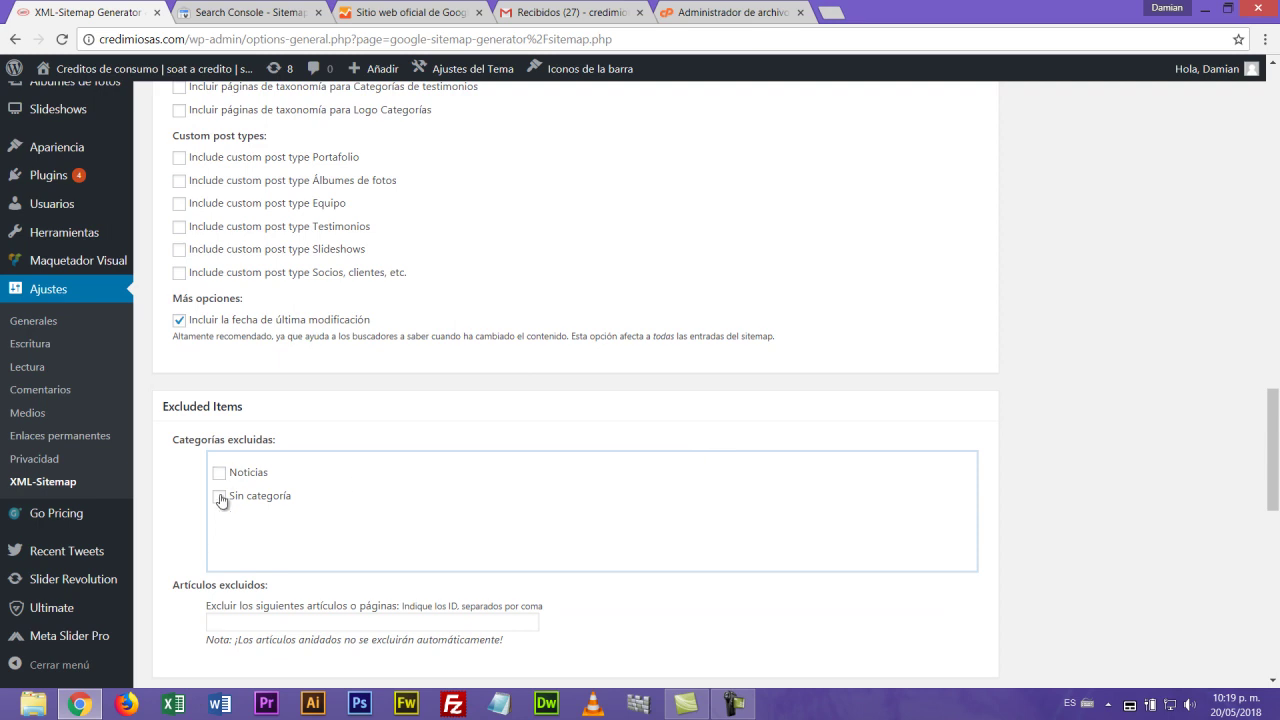
pyautogui.scroll(-5, 745, 419)
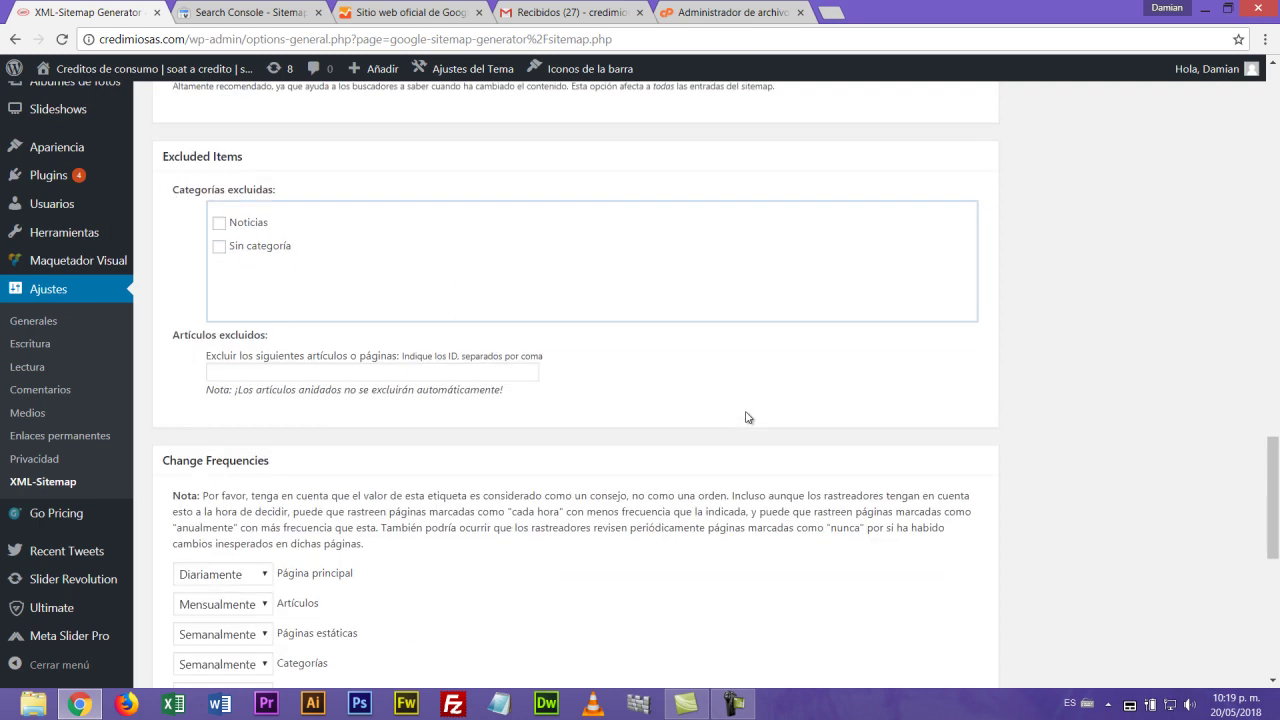
pyautogui.scroll(-2, 748, 417)
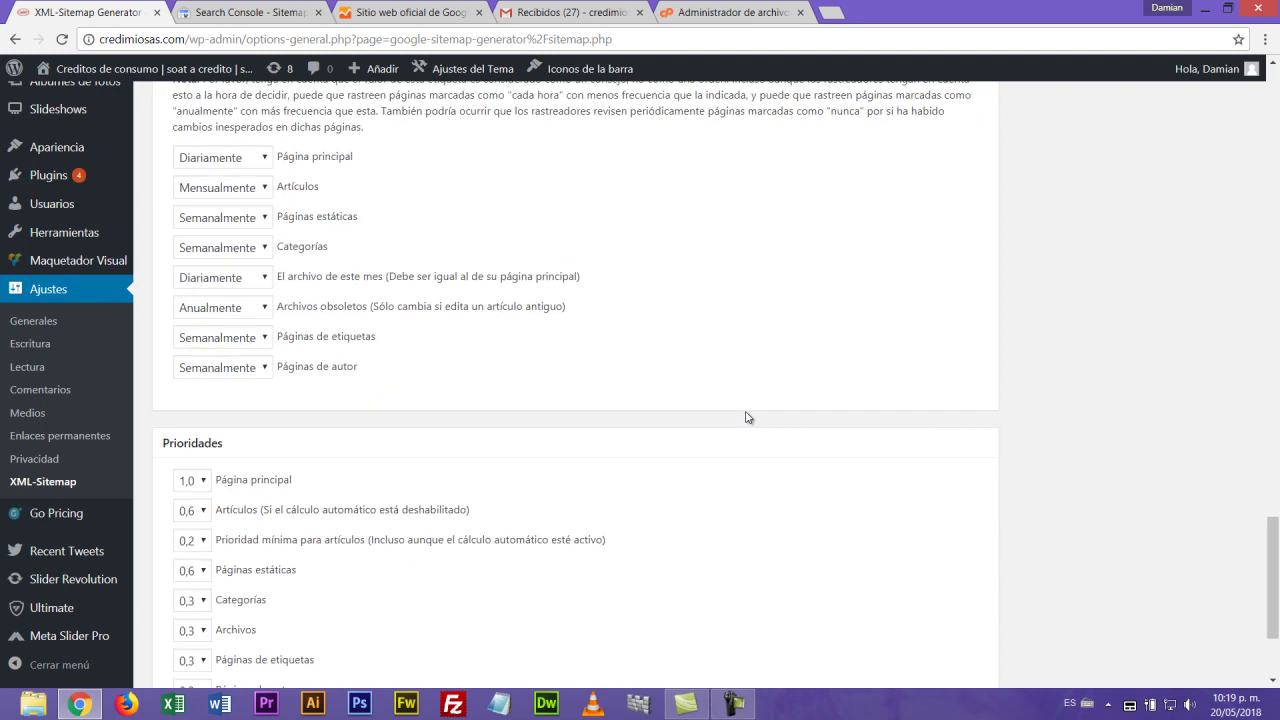
pyautogui.scroll(-2, 748, 417)
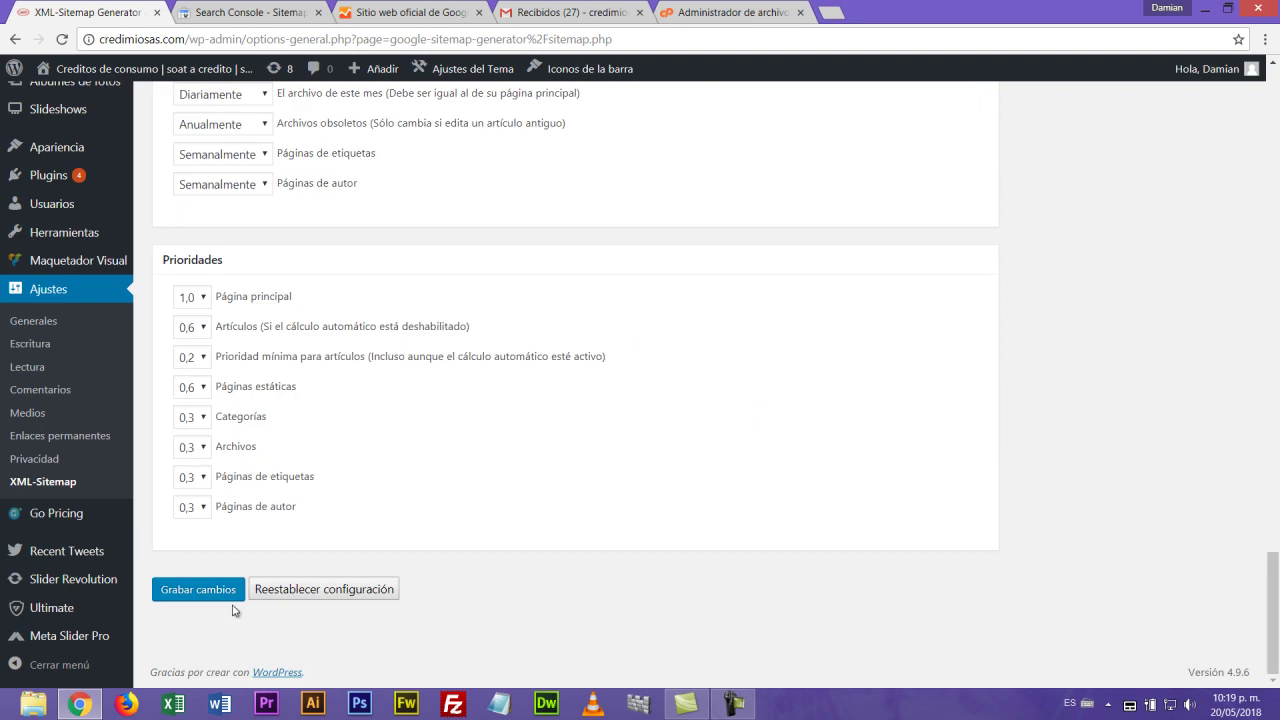
pyautogui.click(202, 591)
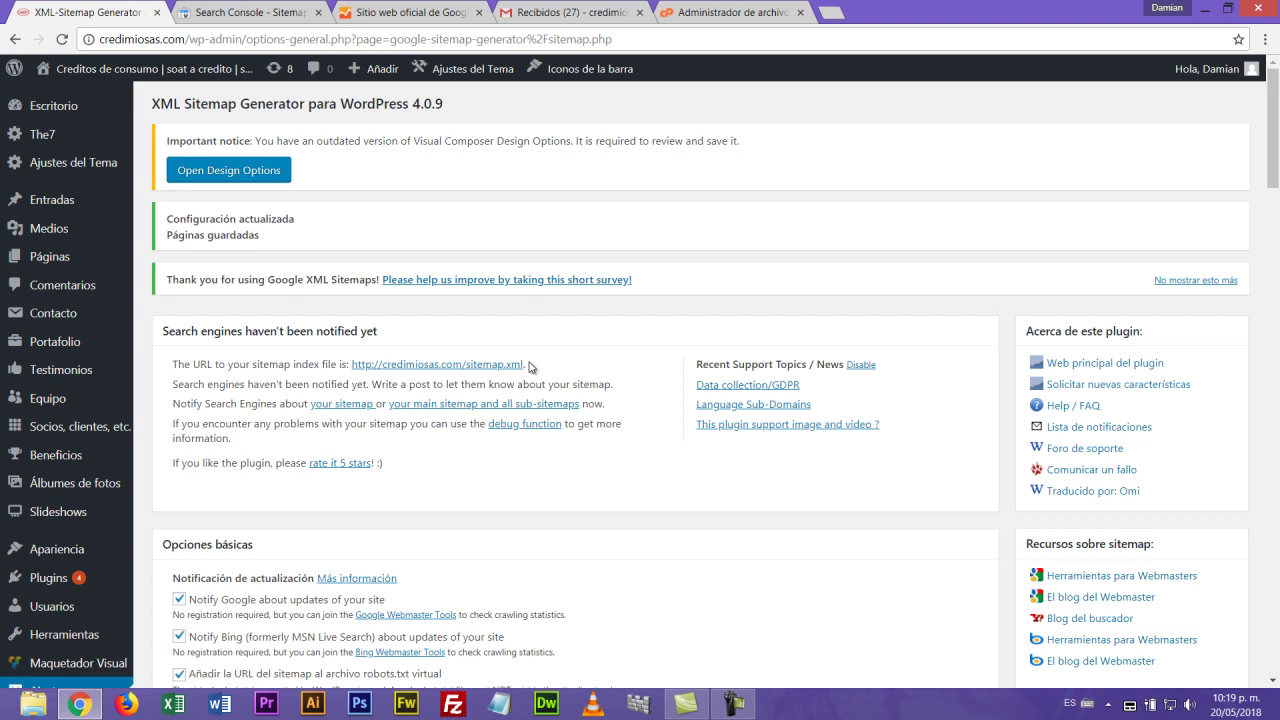
# Step: Copy the sitemap index URL from the plugin settings and open credimiosas.com/sitemap.xml in a new browser tab
pyautogui.moveTo(526, 365); pyautogui.dragTo(357, 371)
pyautogui.hotkey('ctrl', 'c')
pyautogui.hotkey('ctrl', 't')
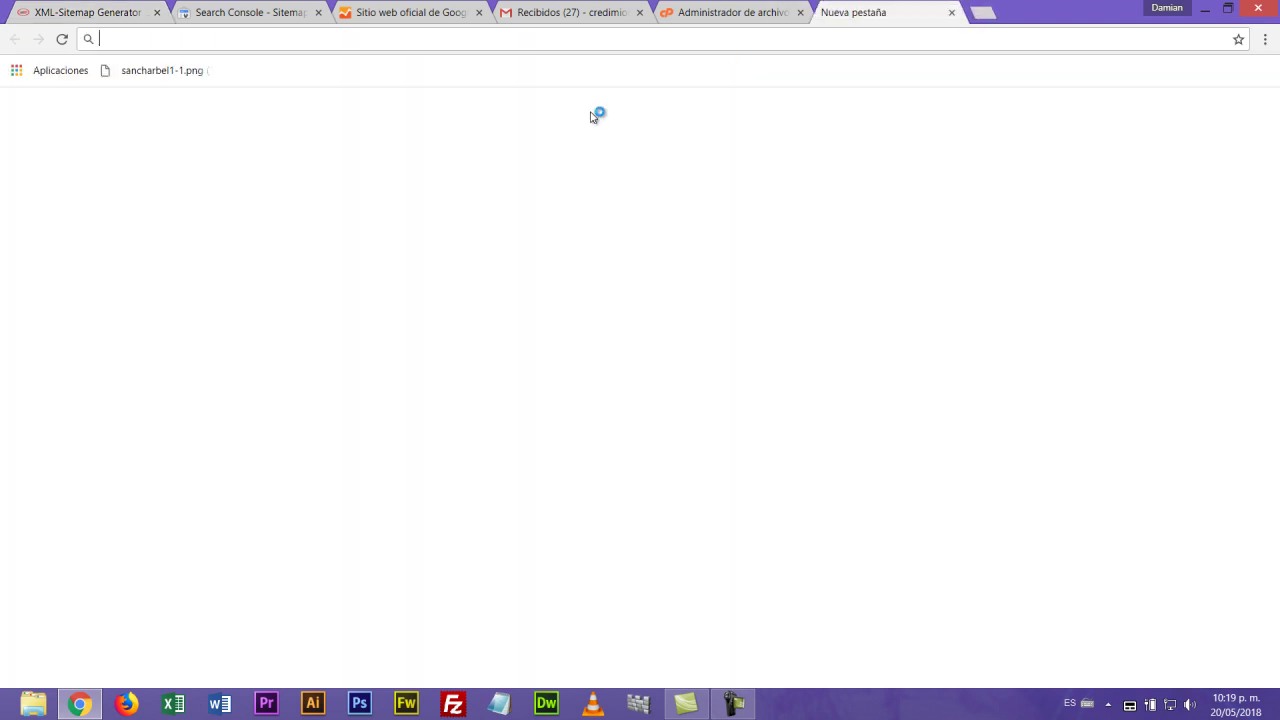
pyautogui.hotkey('ctrl', 'v')
pyautogui.press('Return')
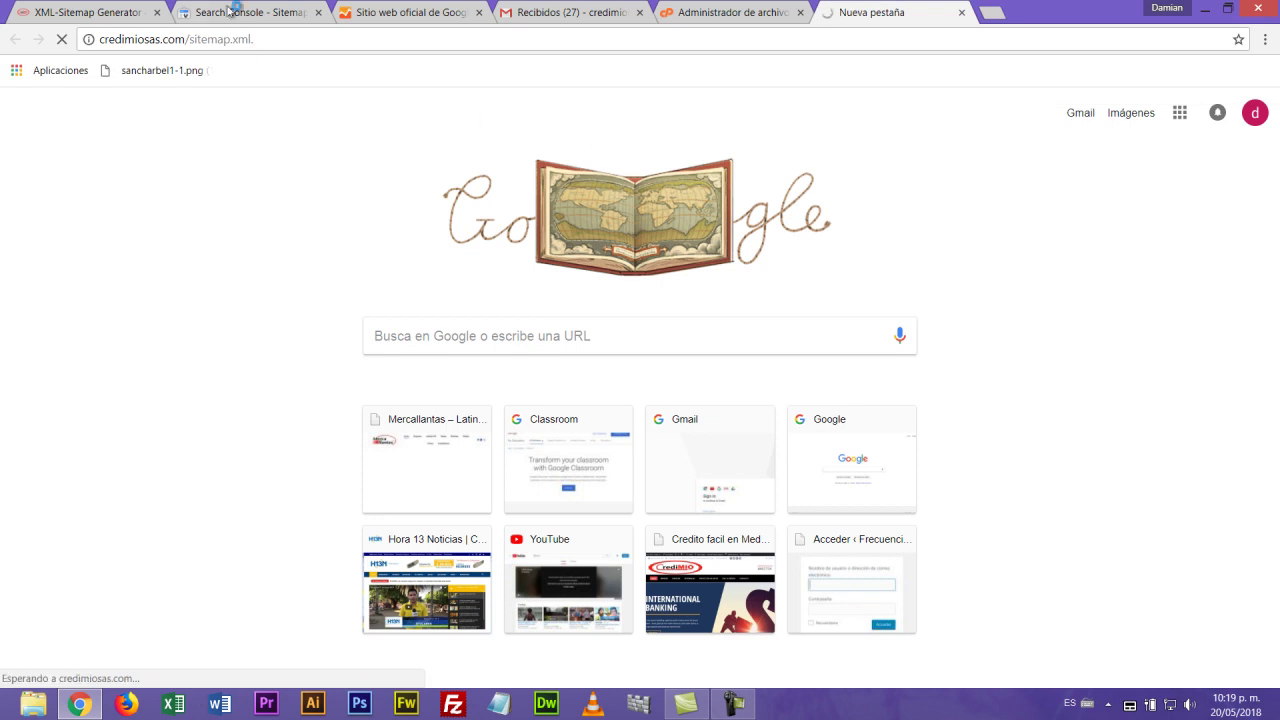
pyautogui.click(261, 43)
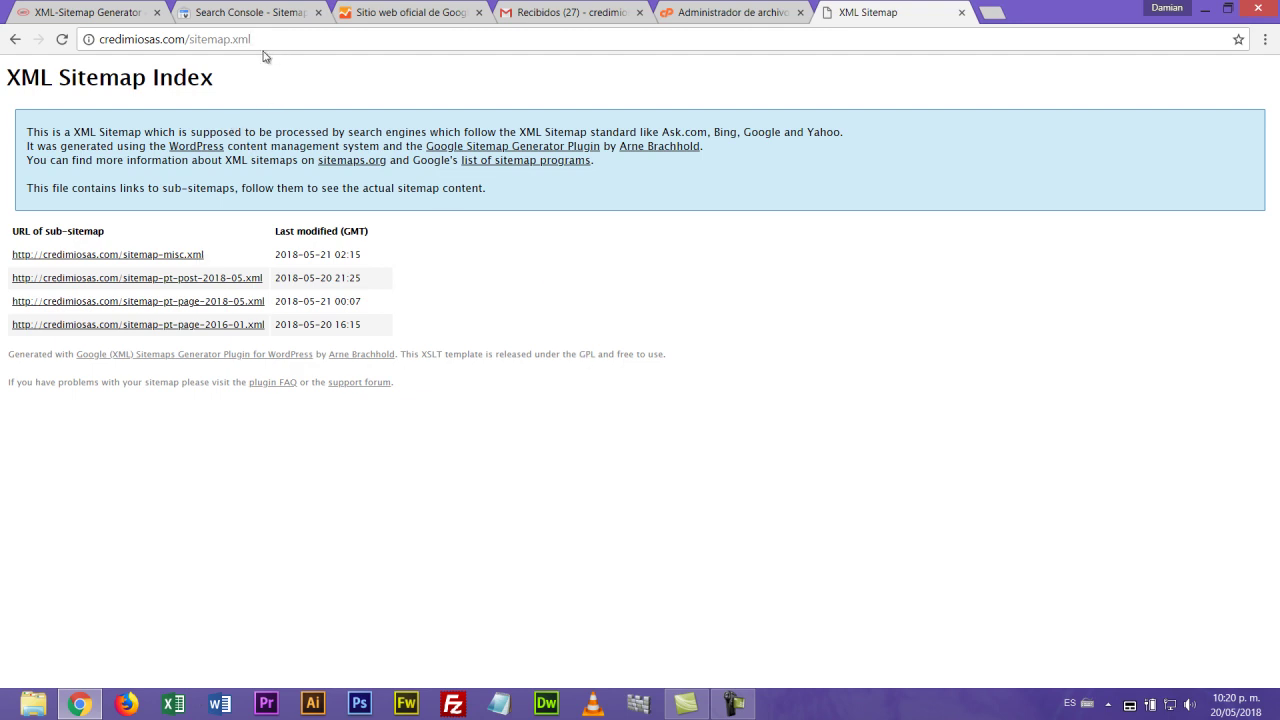
pyautogui.press('F5')
pyautogui.click(735, 704)
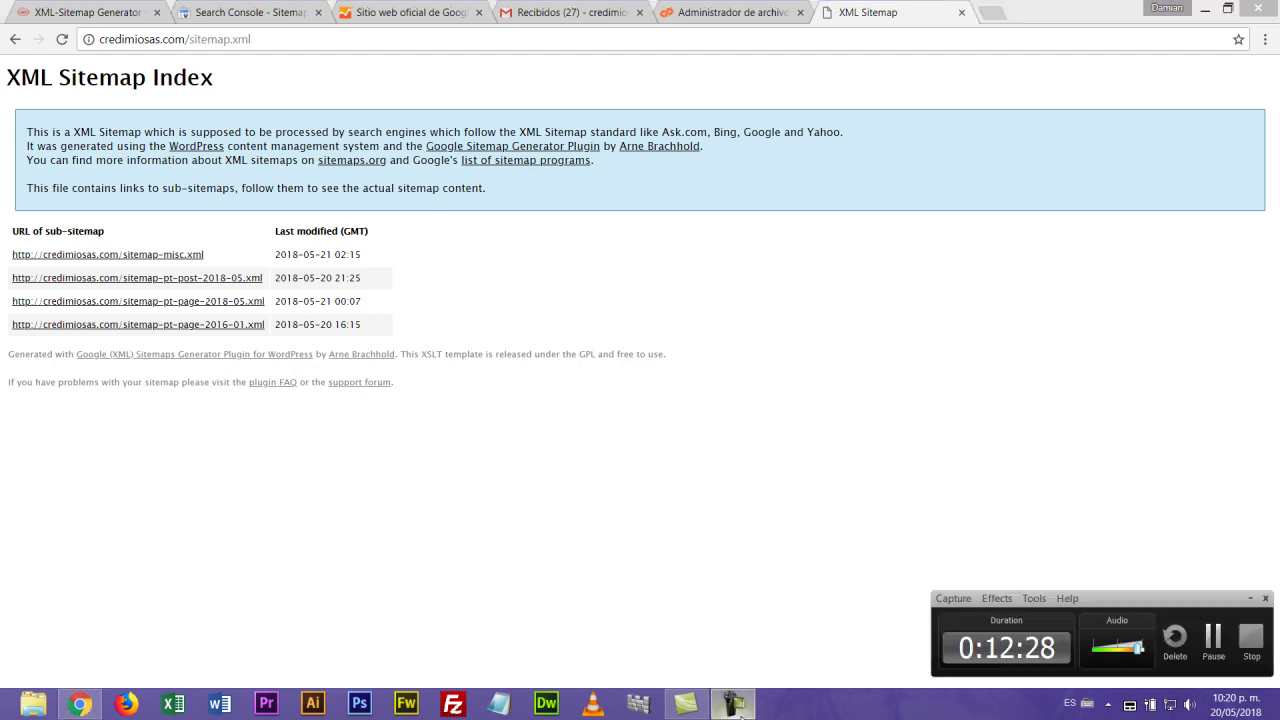
pyautogui.click(1185, 602)
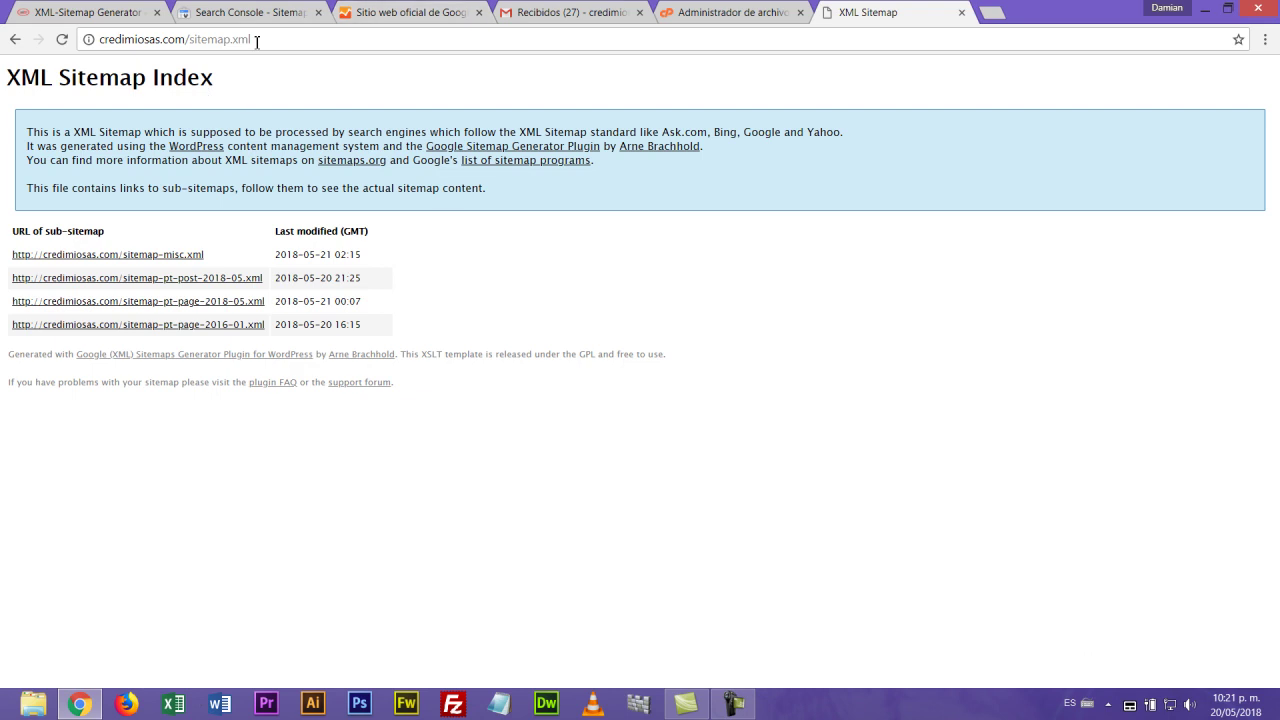
pyautogui.moveTo(252, 39); pyautogui.dragTo(190, 38)
pyautogui.hotkey('ctrl', 'c')
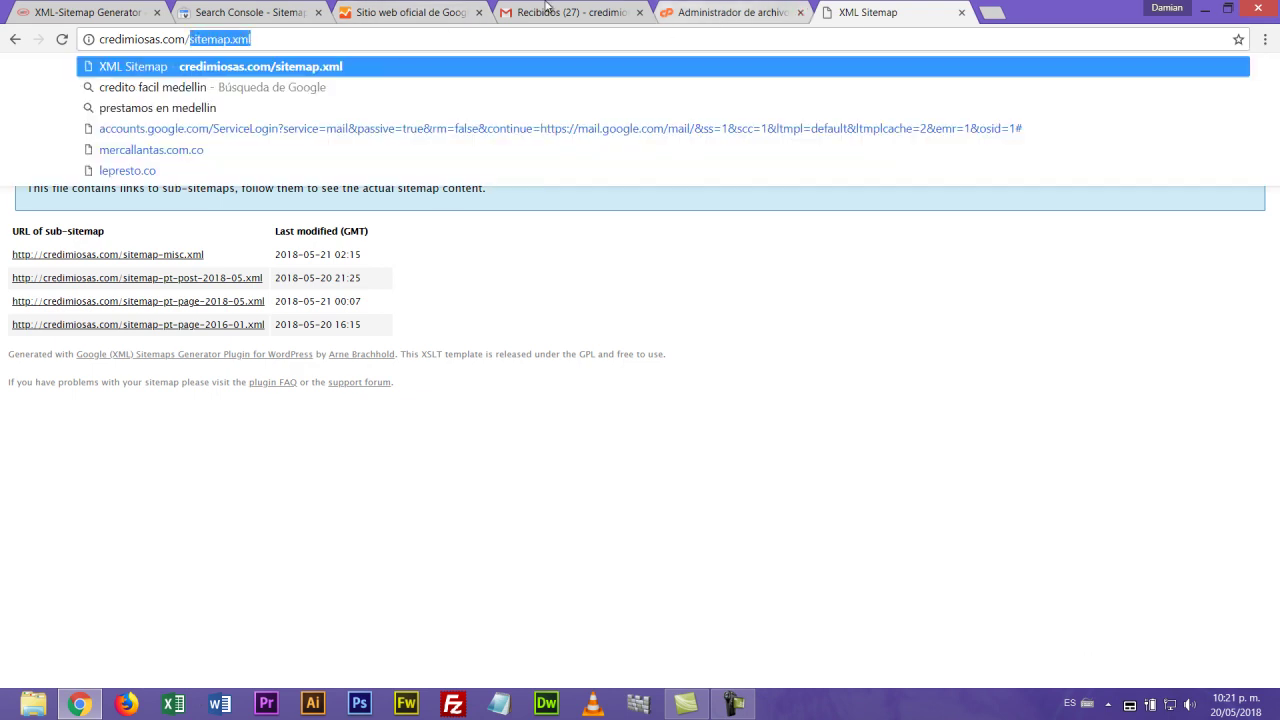
pyautogui.click(434, 20)
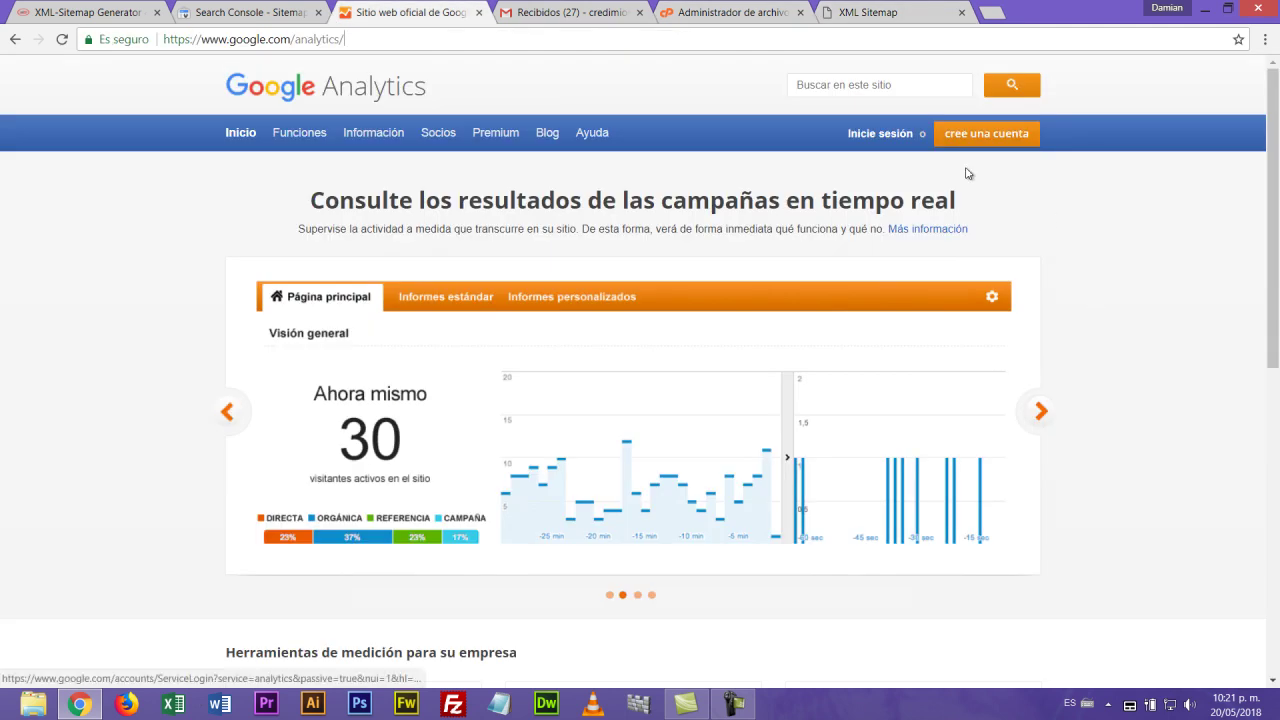
pyautogui.click(283, 10)
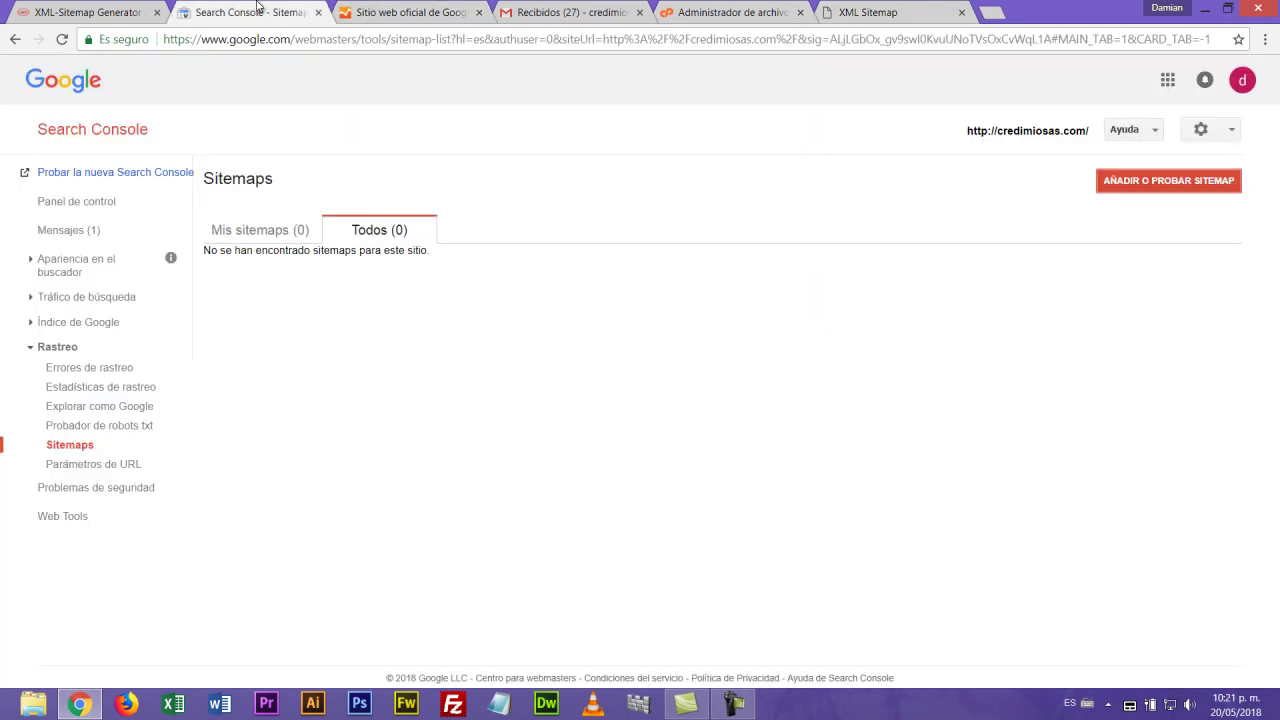
pyautogui.click(1155, 192)
pyautogui.click(1104, 244)
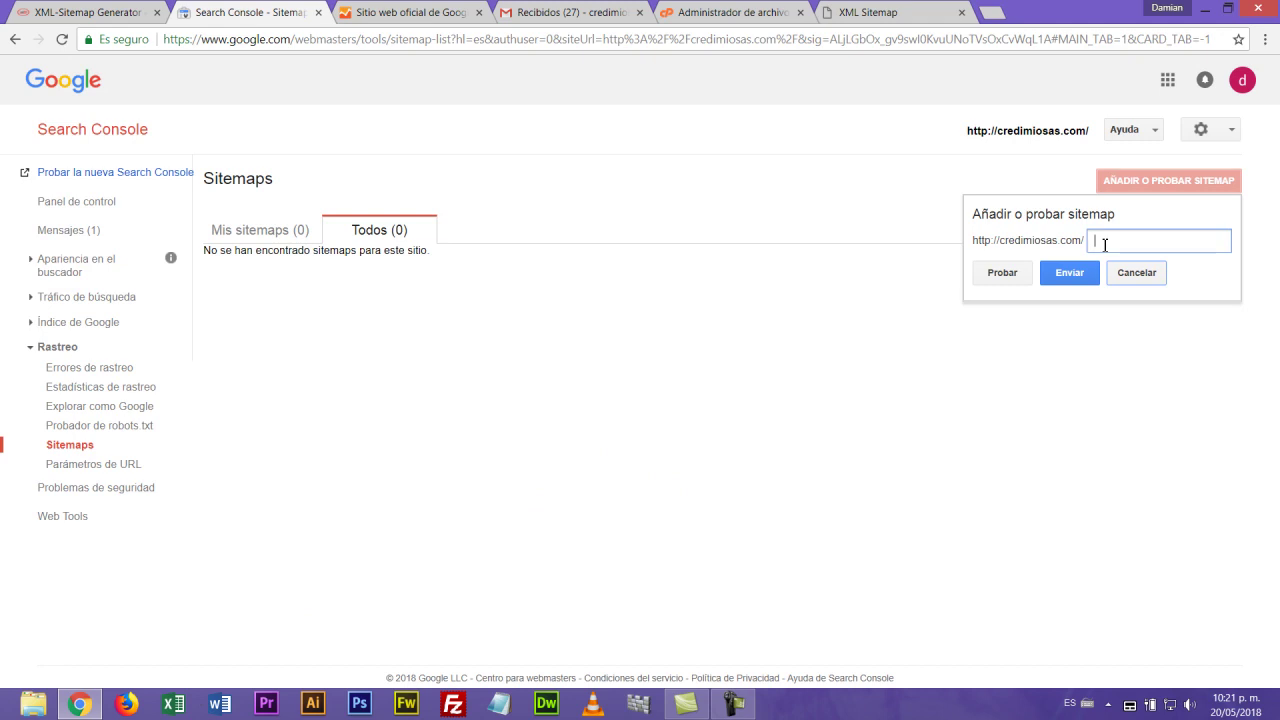
pyautogui.hotkey('ctrl', 'v')
pyautogui.click(1072, 274)
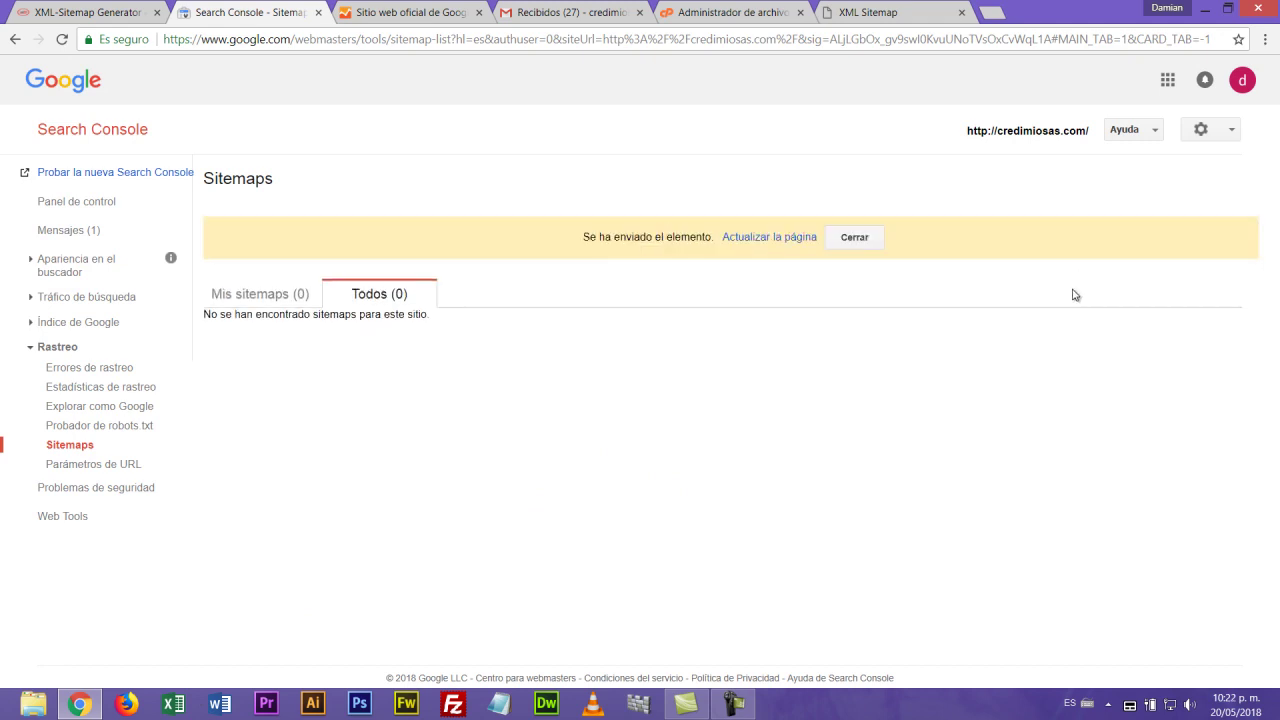
pyautogui.click(788, 242)
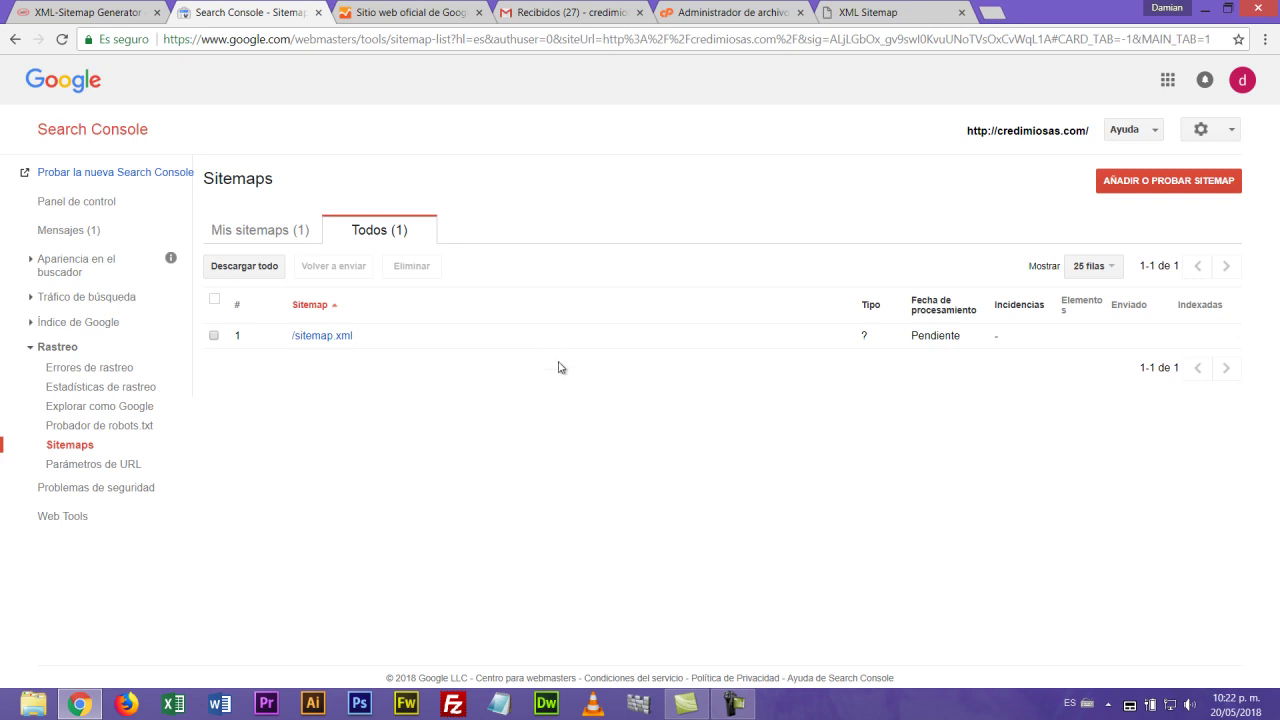
# Step: Return to the WordPress admin of credimiosas.com, open the list of installed plugins and locate Google XML Sitemaps
pyautogui.click(405, 12)
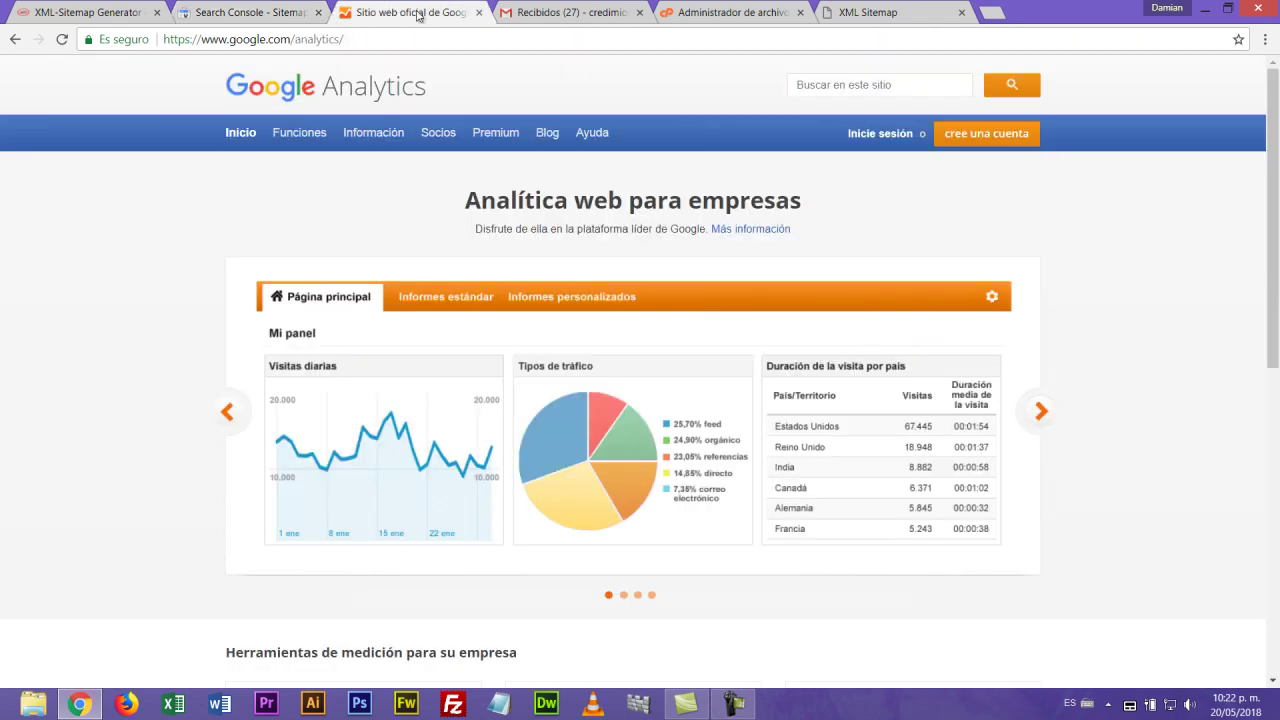
pyautogui.click(580, 13)
pyautogui.click(108, 8)
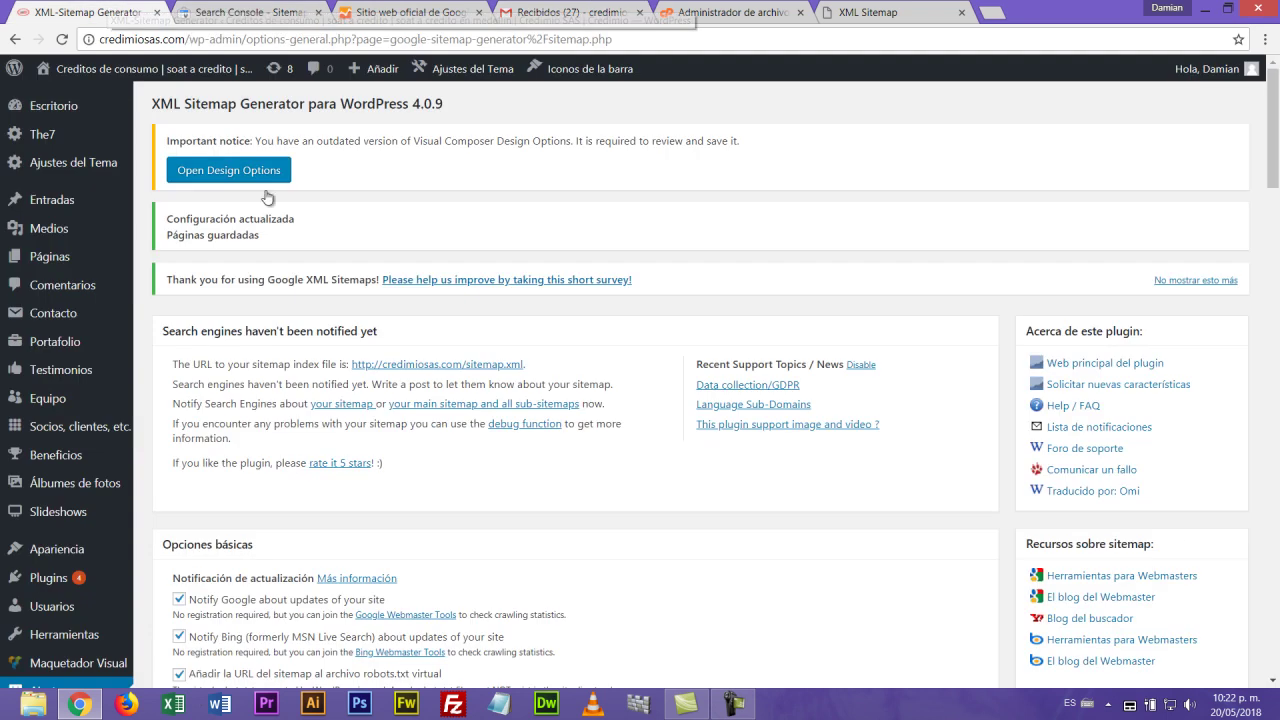
pyautogui.scroll(-4, 516, 304)
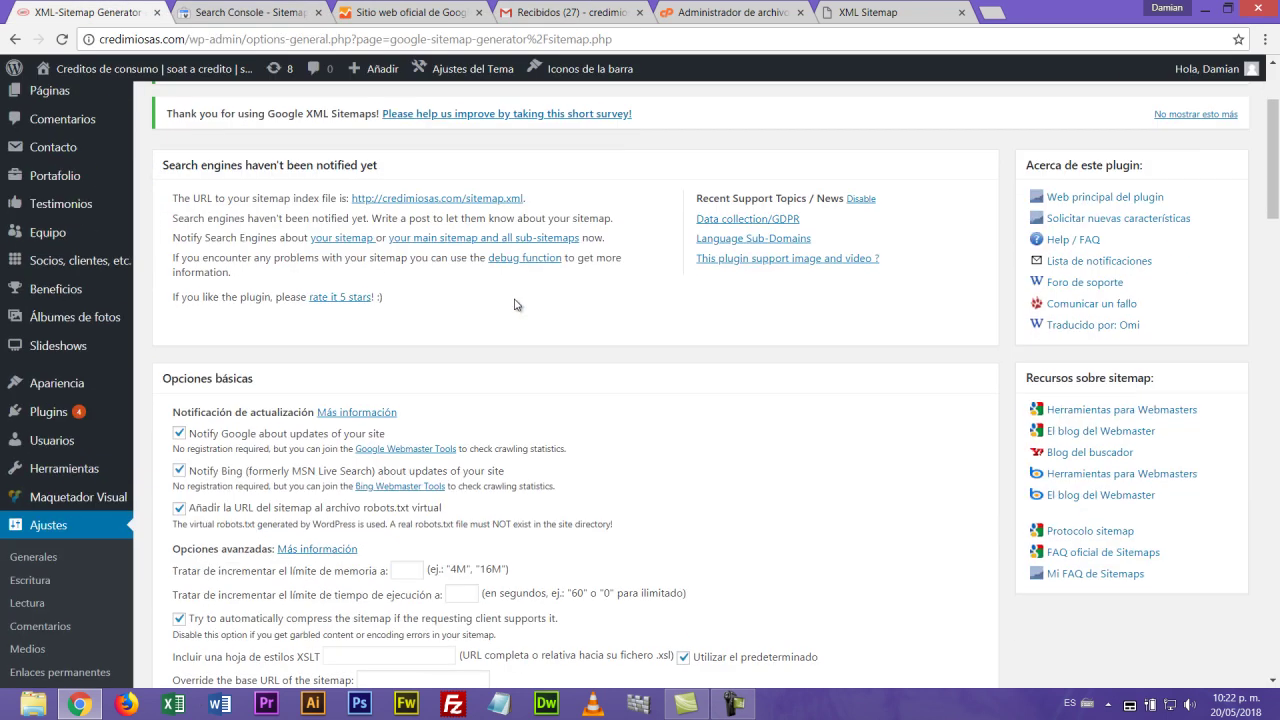
pyautogui.scroll(3, 516, 304)
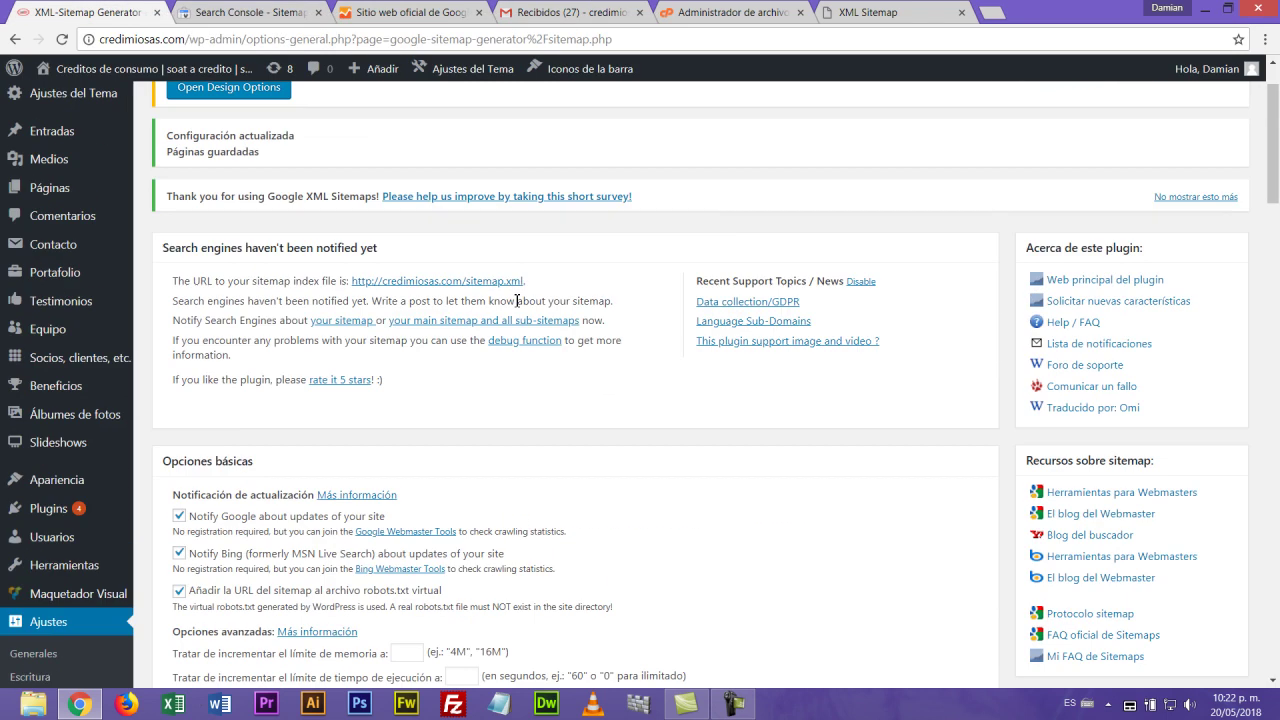
pyautogui.moveTo(42, 510)
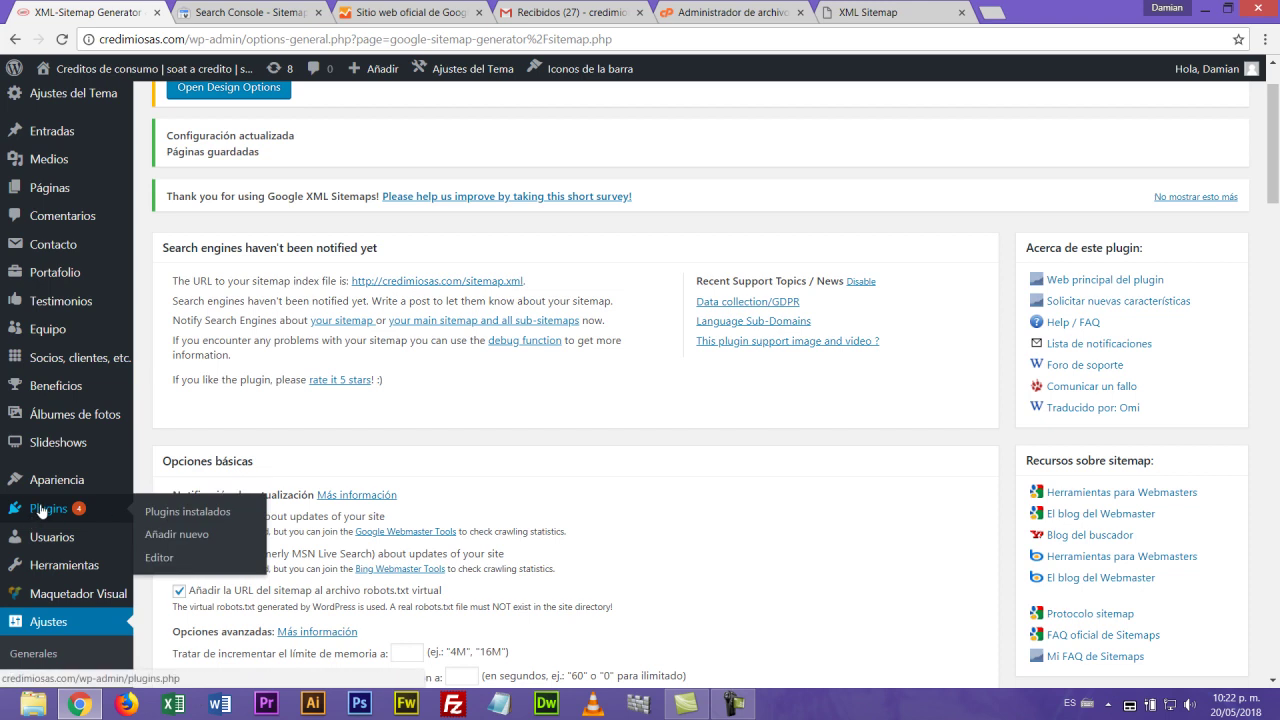
pyautogui.click(170, 513)
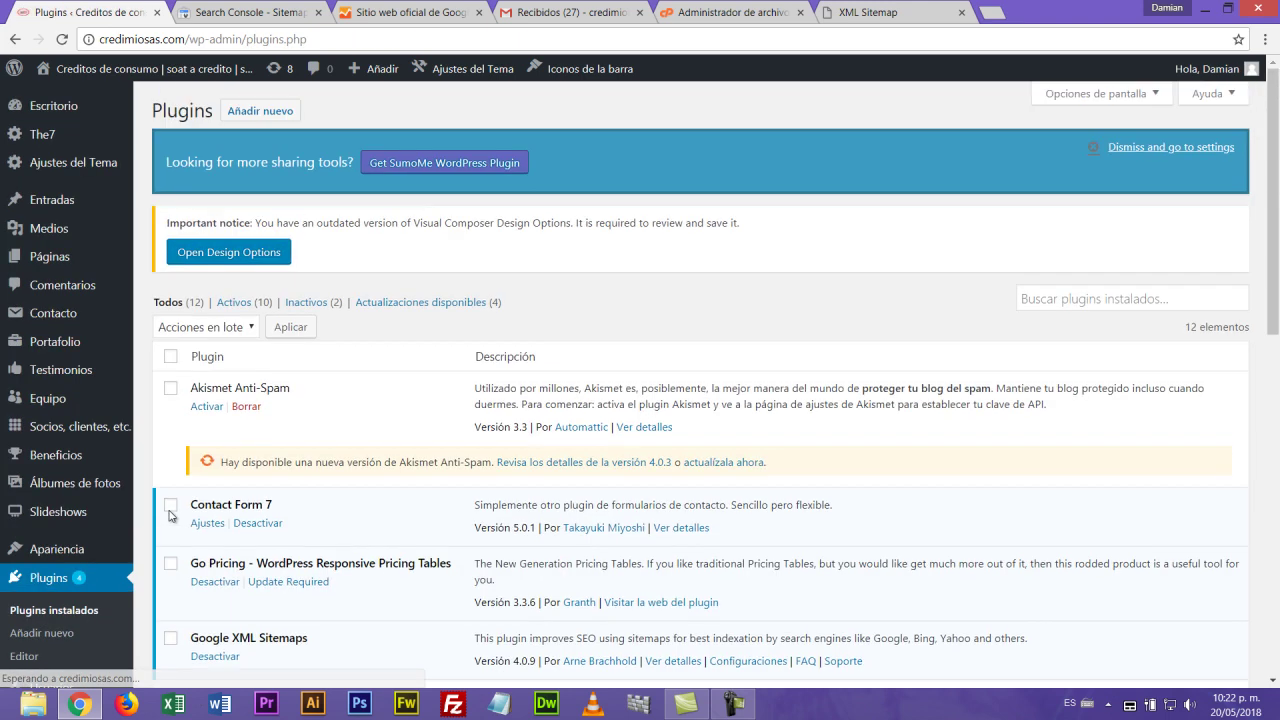
pyautogui.scroll(-2, 742, 402)
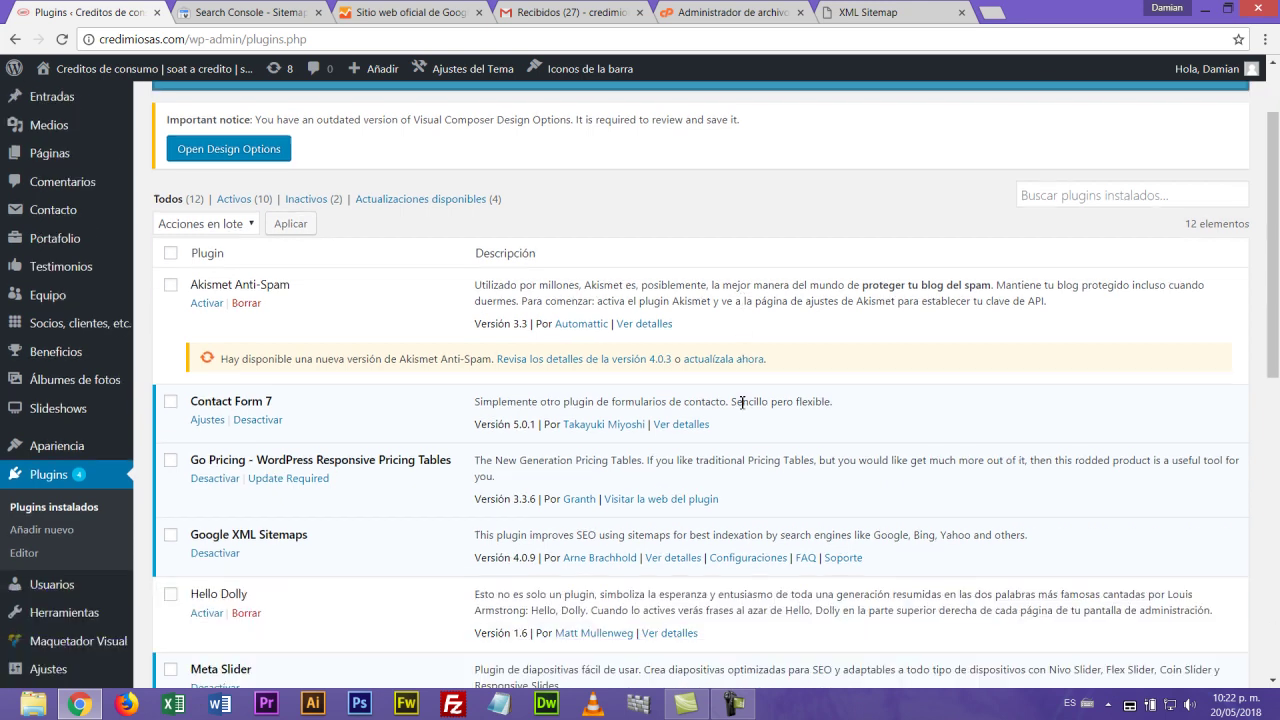
pyautogui.scroll(2, 742, 402)
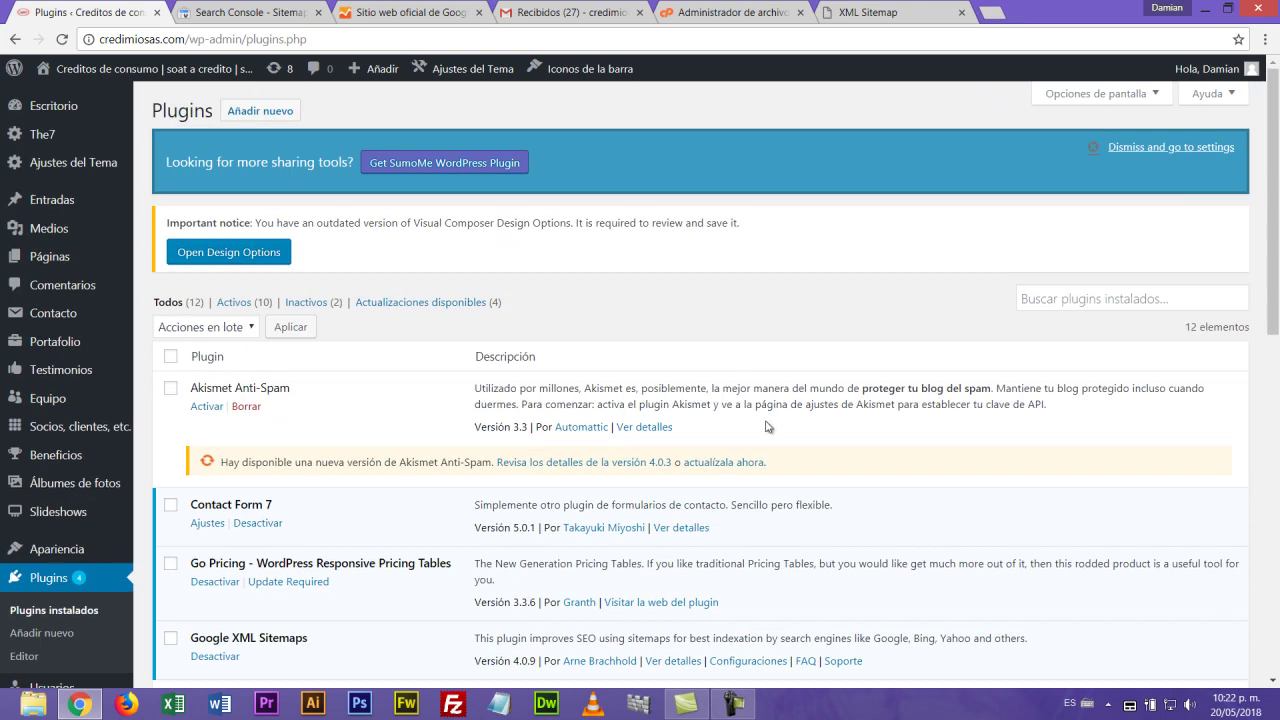
pyautogui.scroll(-2, 767, 427)
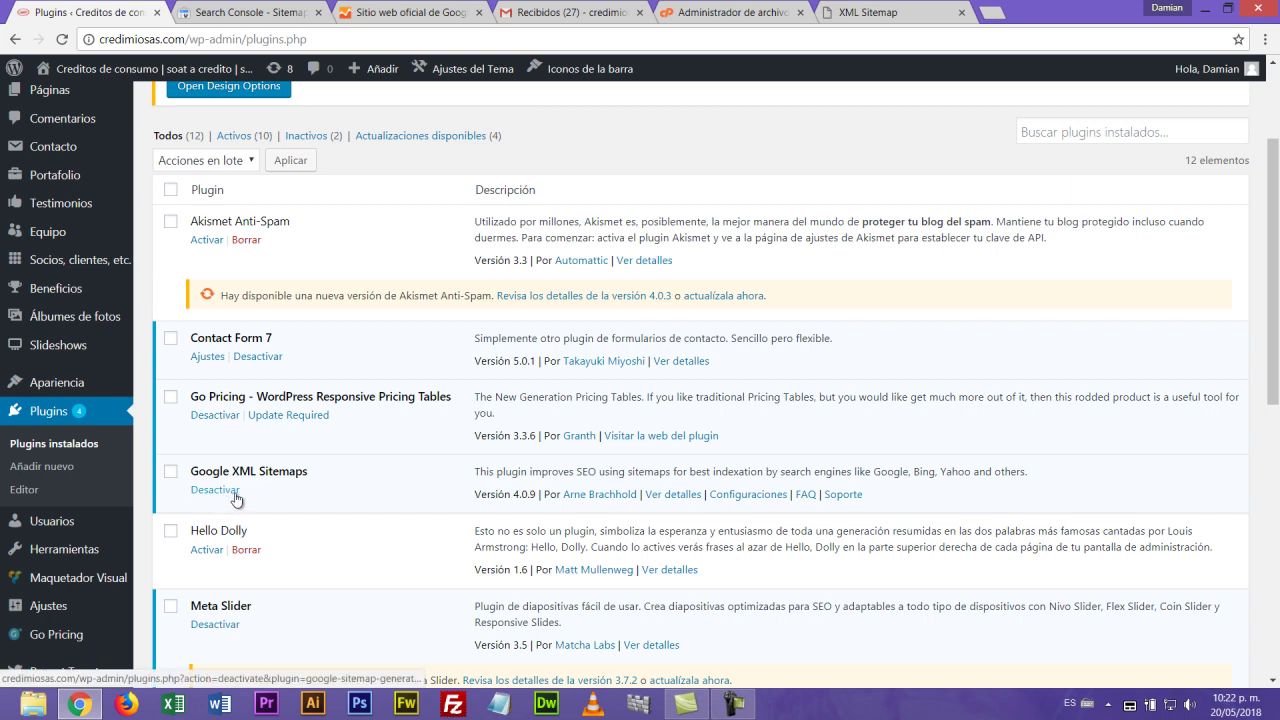
pyautogui.click(993, 12)
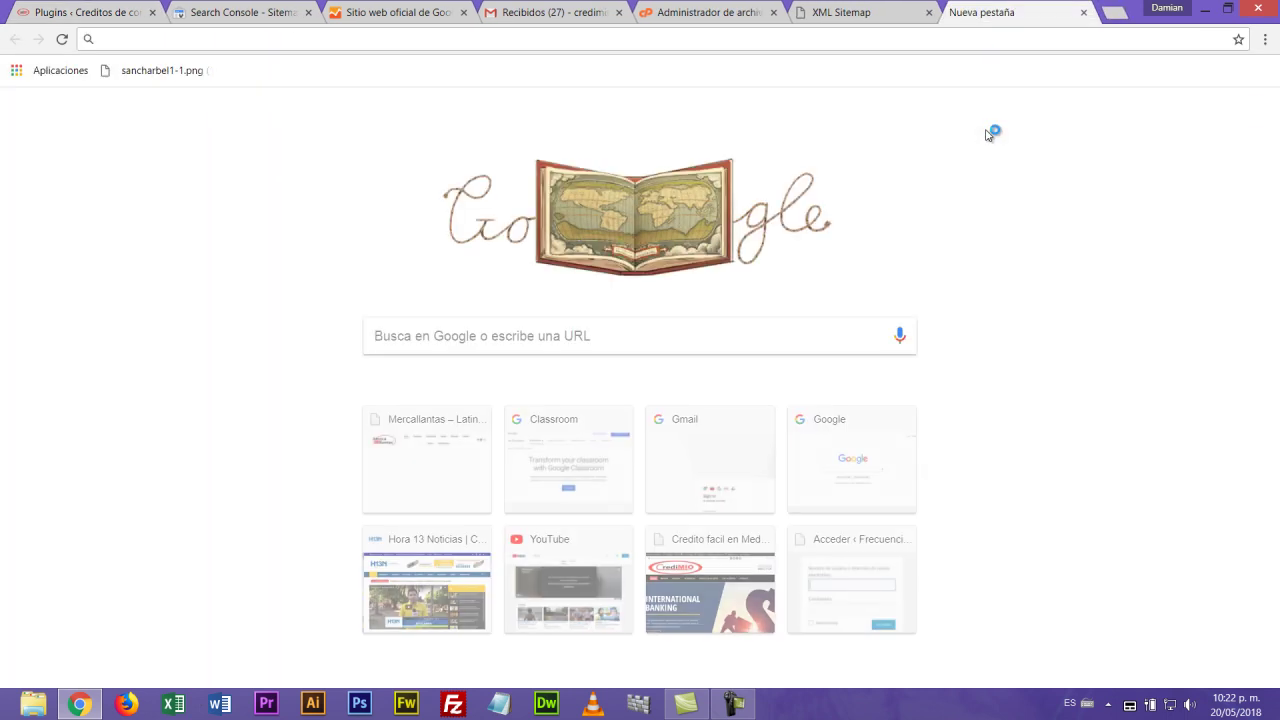
pyautogui.write('sitema')
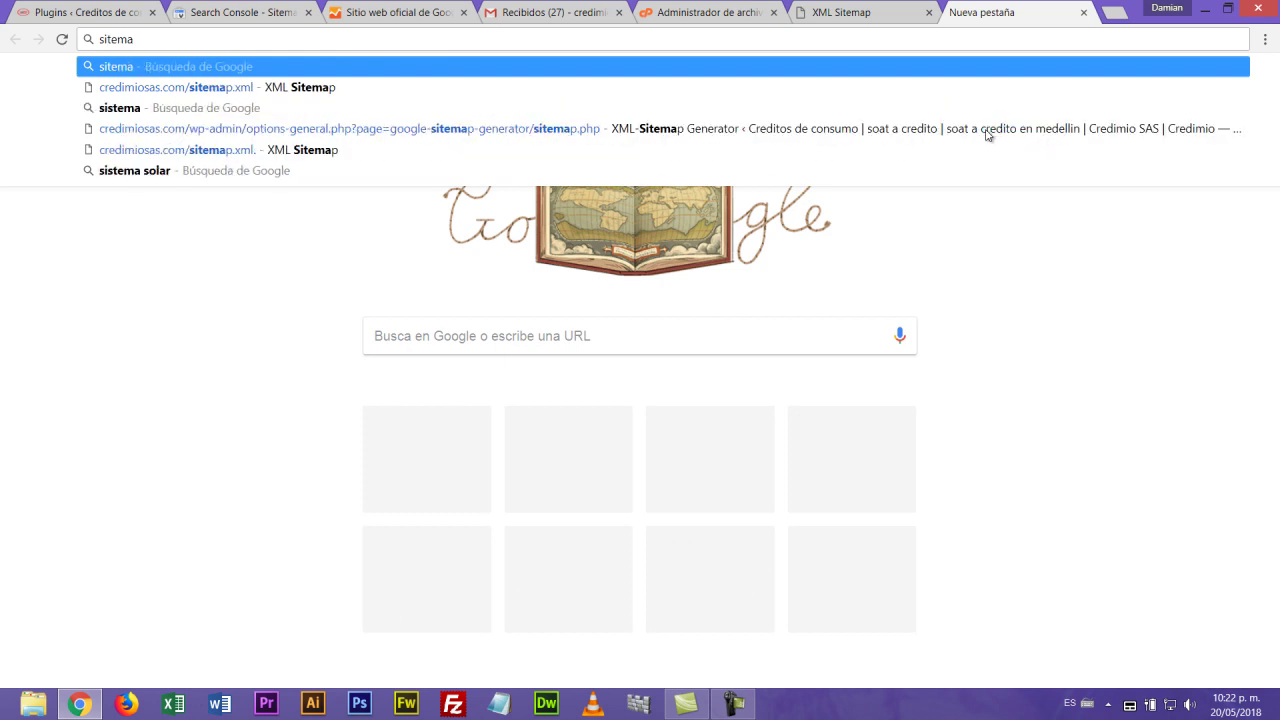
pyautogui.write('ps')
pyautogui.press('Return')
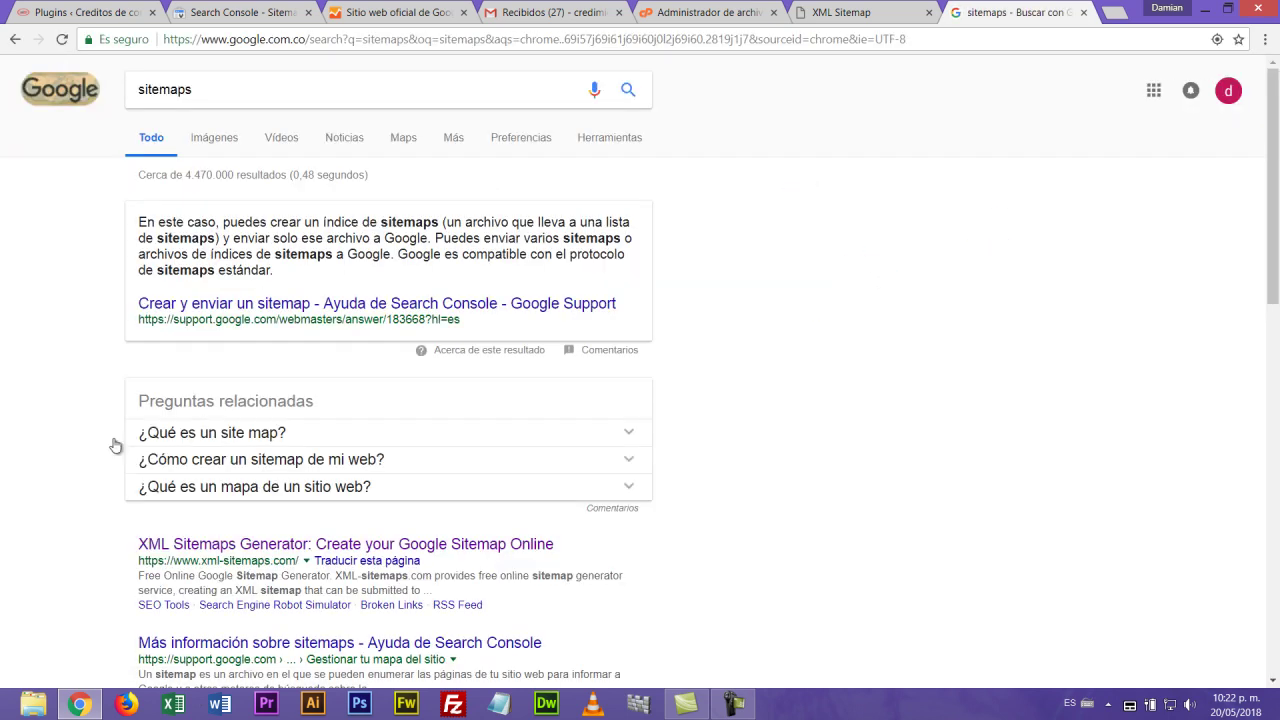
pyautogui.click(230, 550)
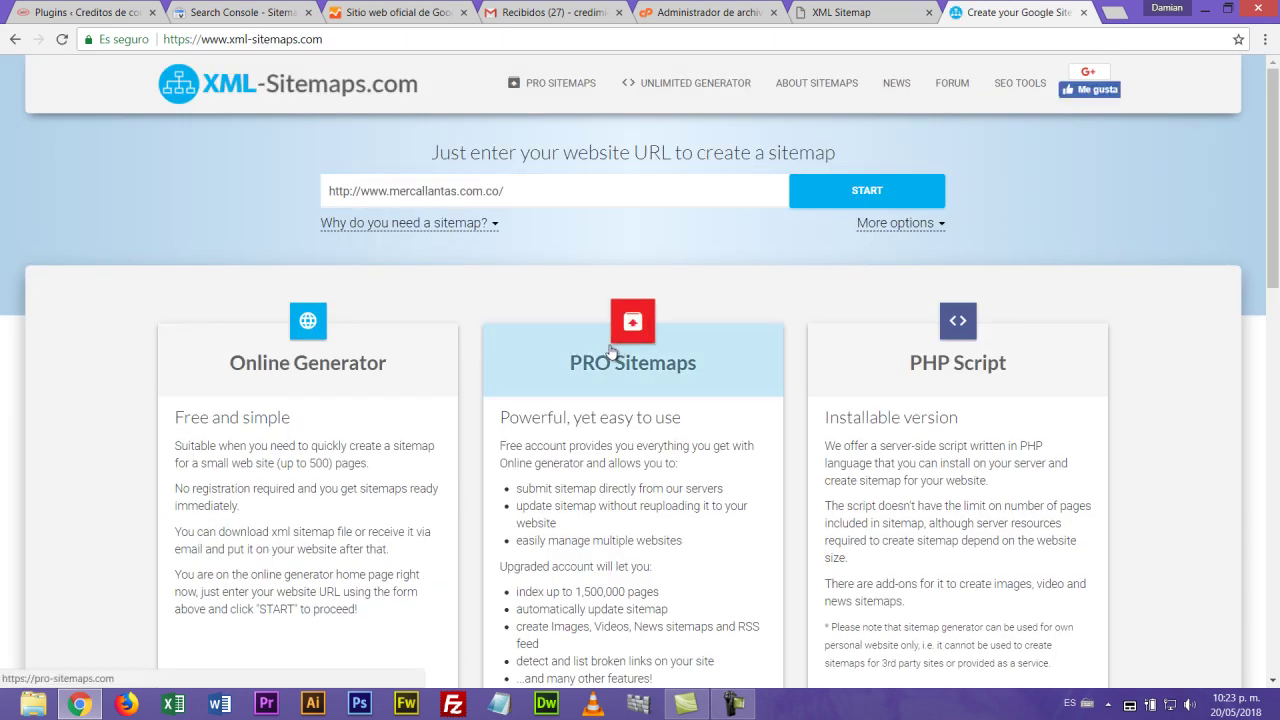
# Step: Replace the website URL in the generator with credimiosas.com, copied from the WordPress admin address, and start creating the sitemap
pyautogui.moveTo(524, 201); pyautogui.dragTo(303, 204)
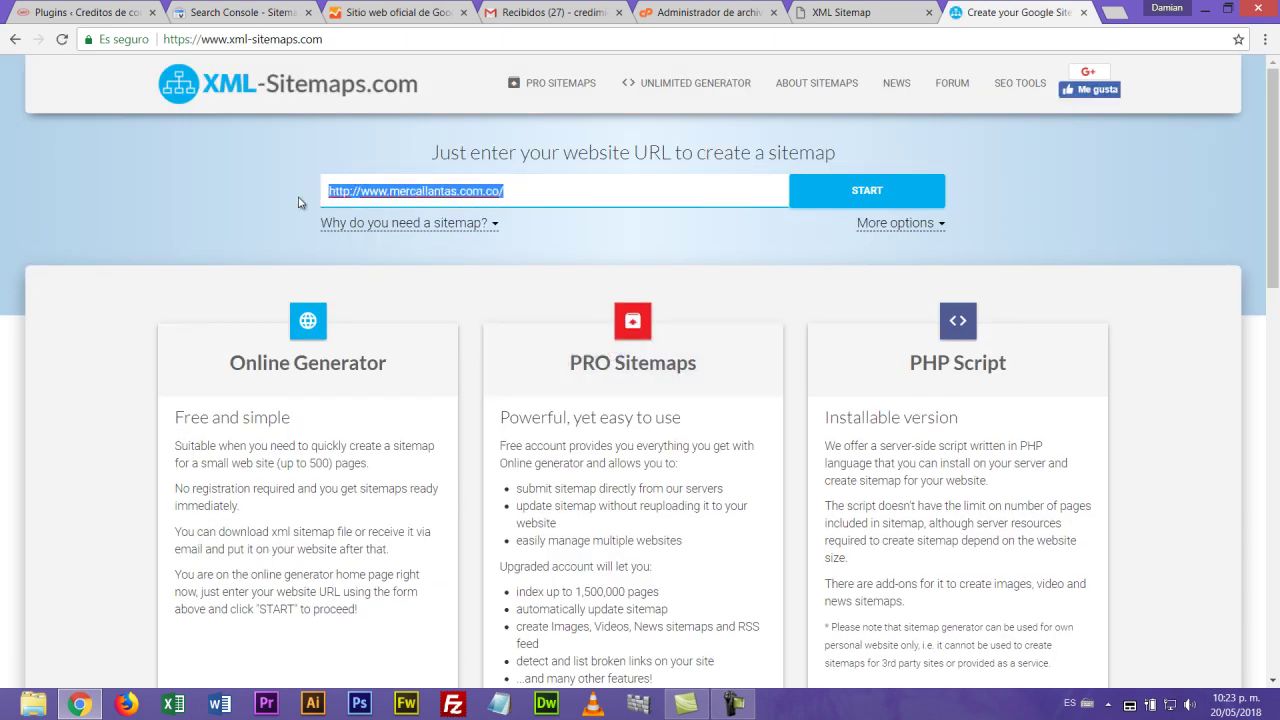
pyautogui.press('BackSpace')
pyautogui.click(215, 16)
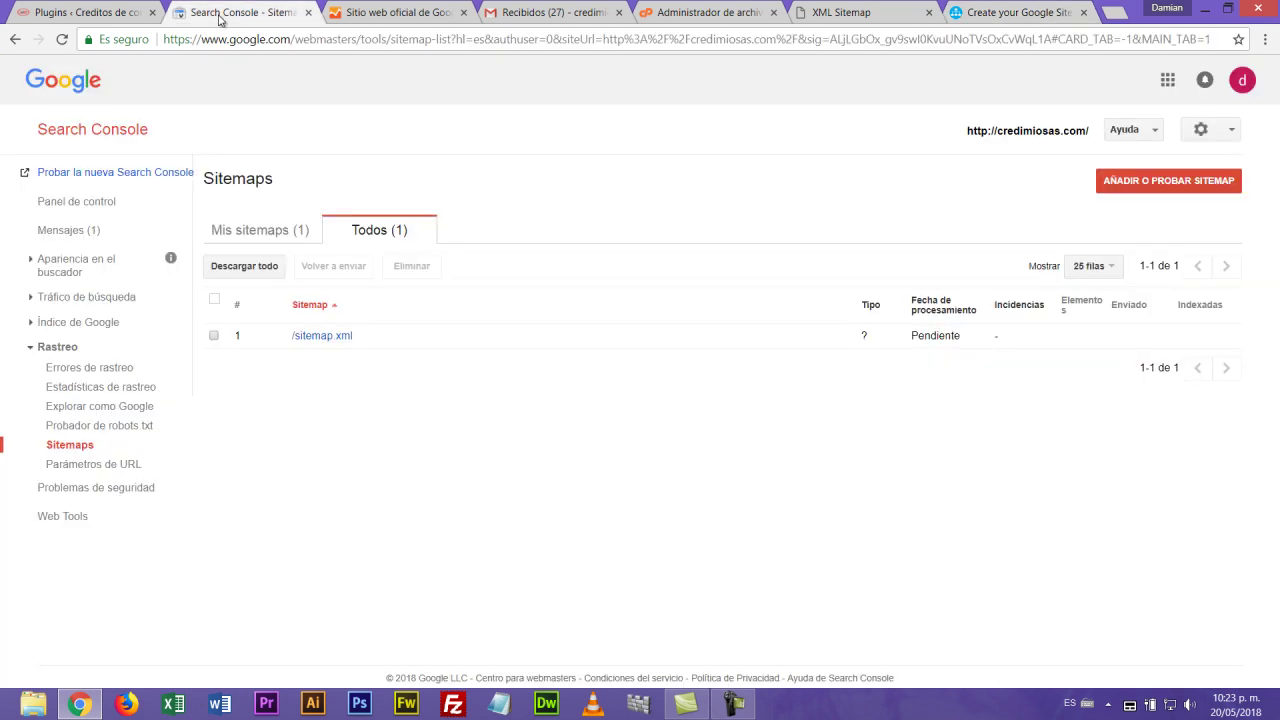
pyautogui.click(108, 12)
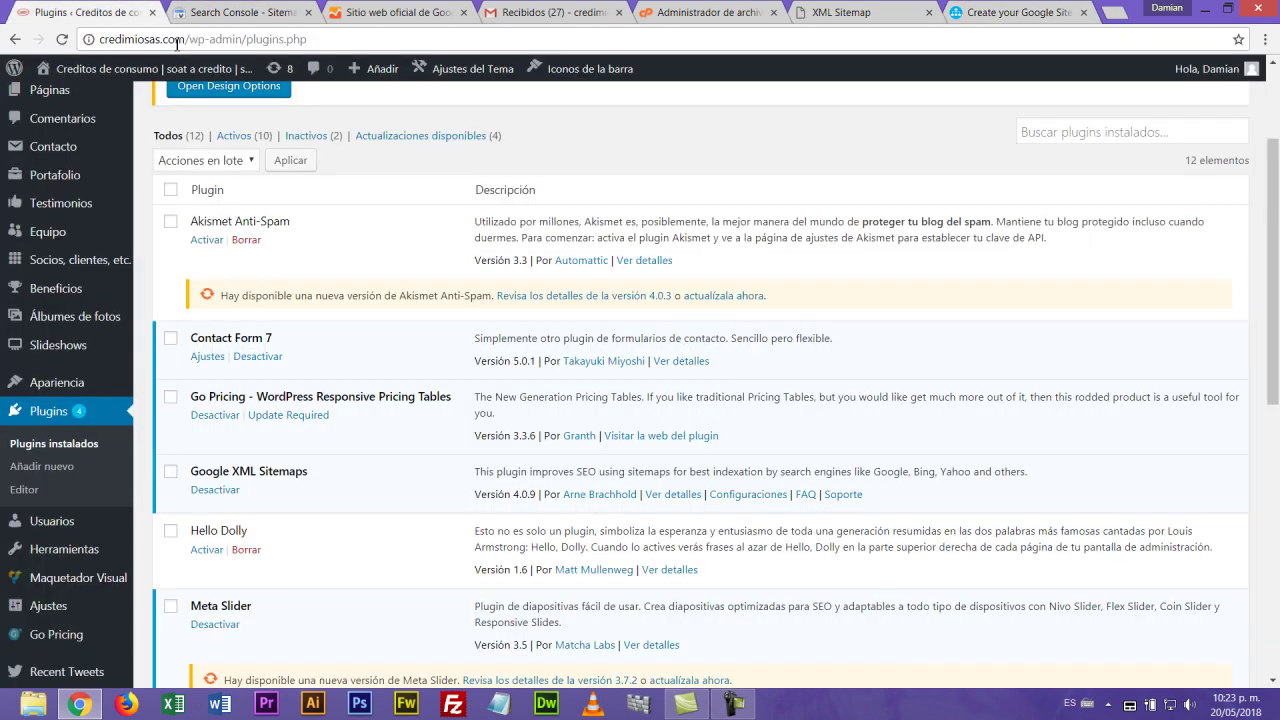
pyautogui.moveTo(186, 40); pyautogui.dragTo(101, 45)
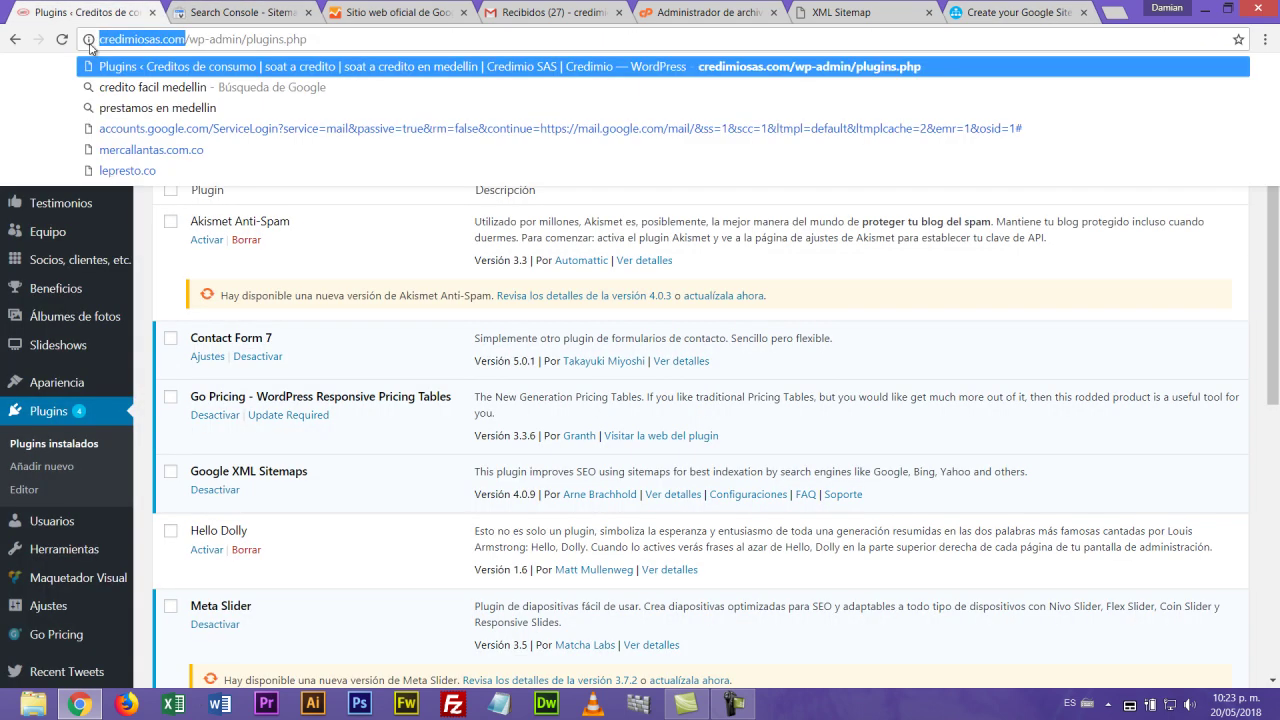
pyautogui.click(1015, 12)
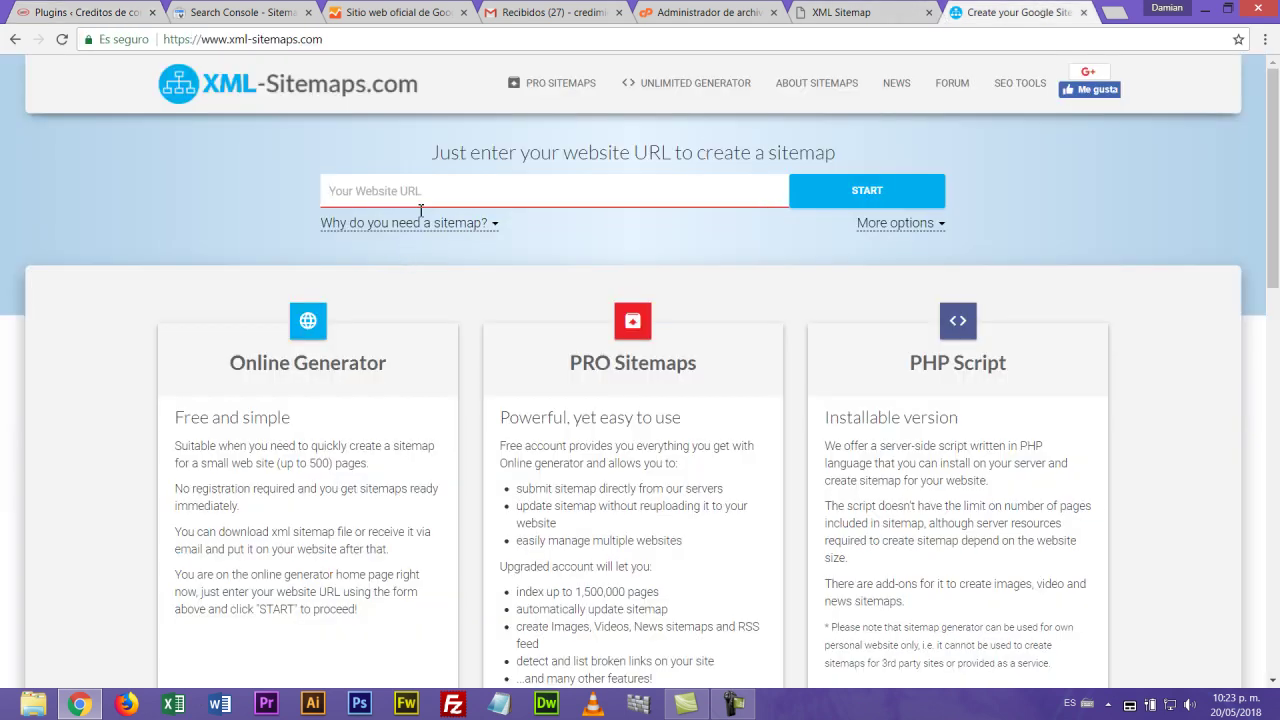
pyautogui.hotkey('ctrl', 'v')
pyautogui.click(864, 192)
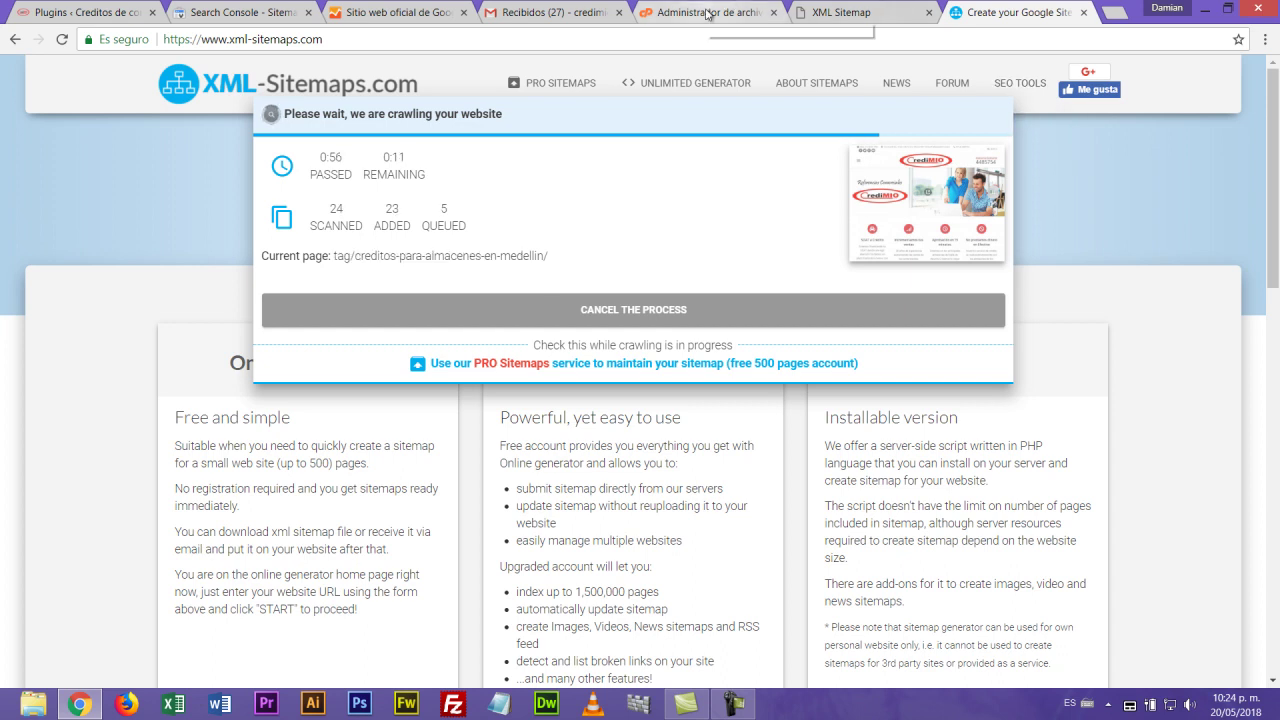
# Step: Review the public_html files in the cPanel file manager and the Search Console Sitemaps page, and close the XML Sitemap tab
pyautogui.click(735, 10)
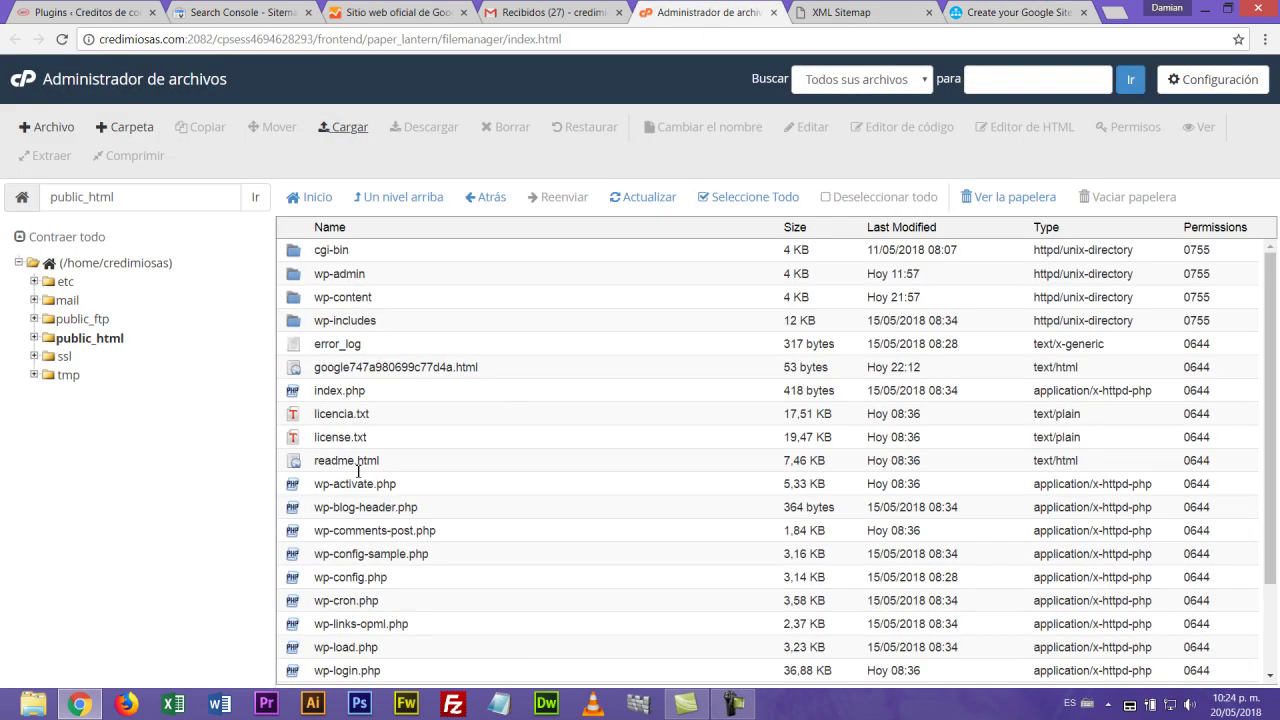
pyautogui.scroll(-3, 385, 461)
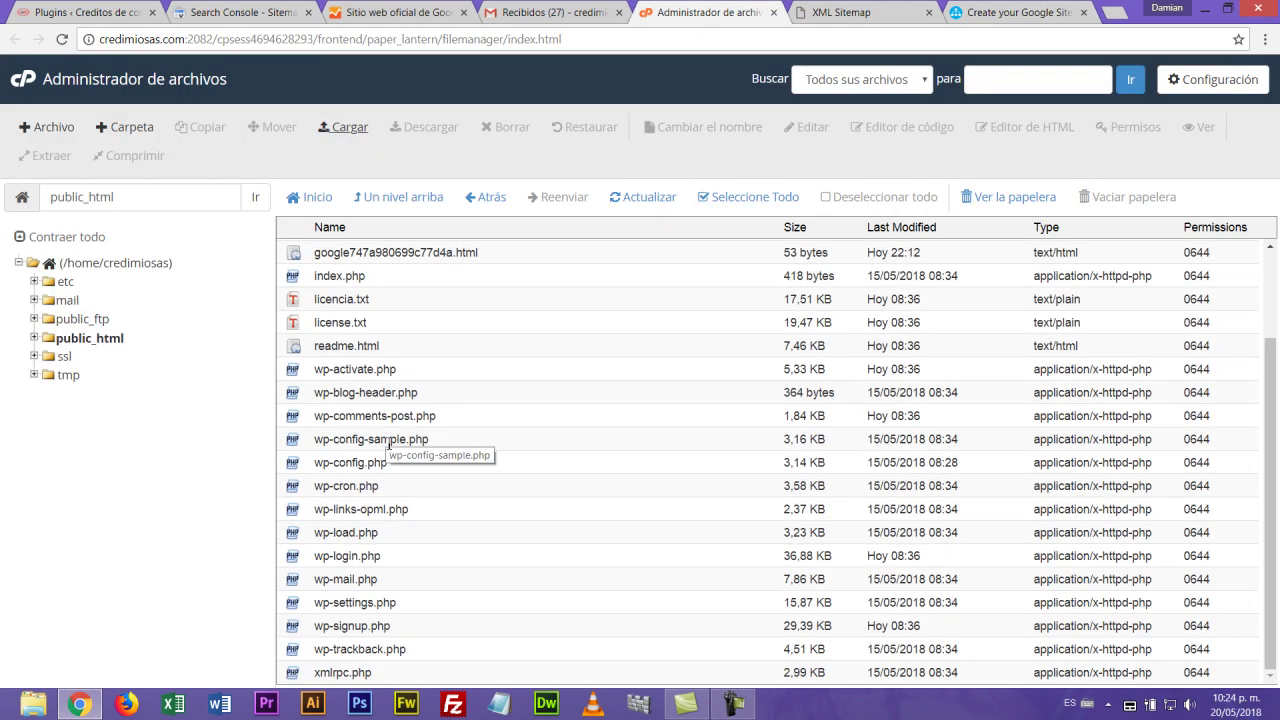
pyautogui.scroll(3, 389, 444)
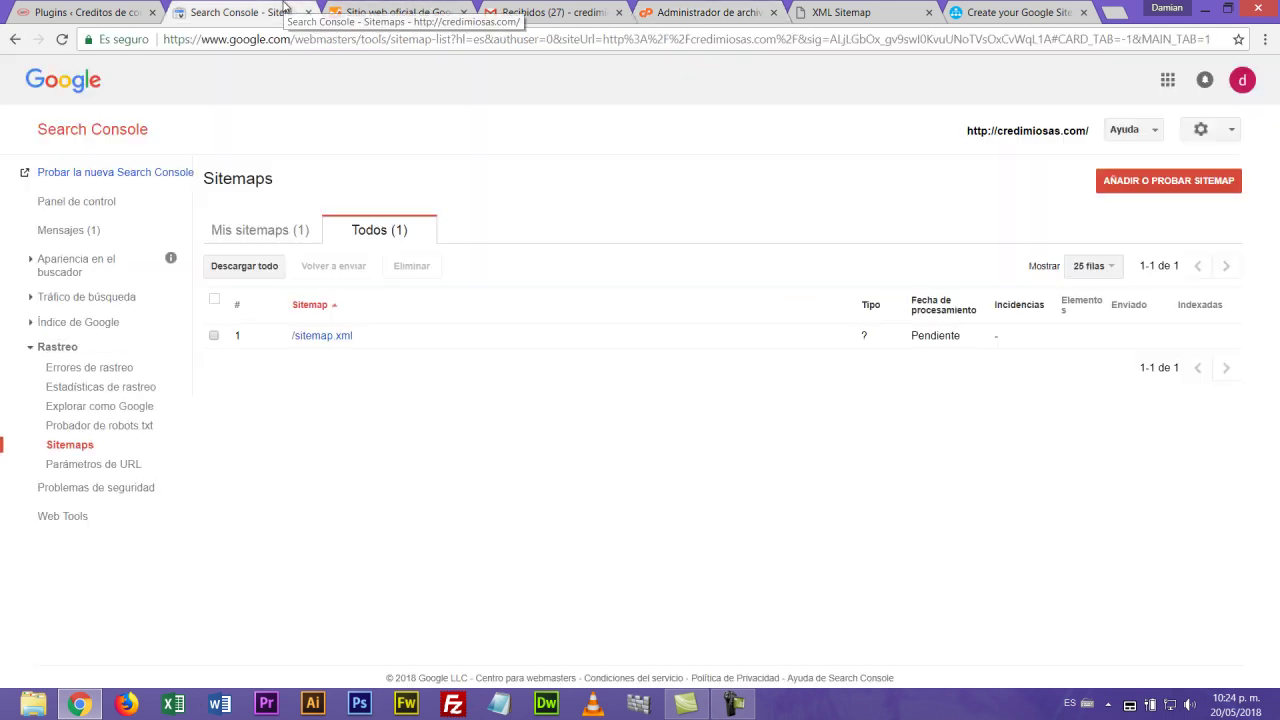
pyautogui.click(285, 12)
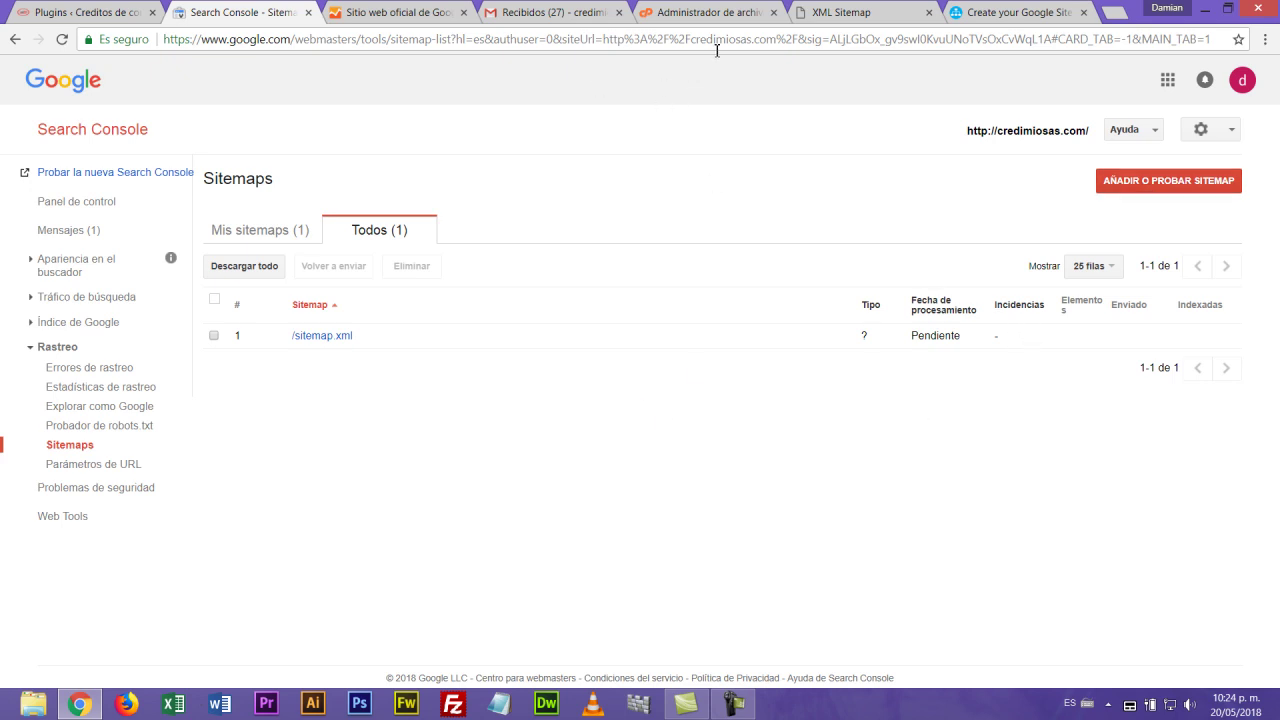
pyautogui.click(856, 8)
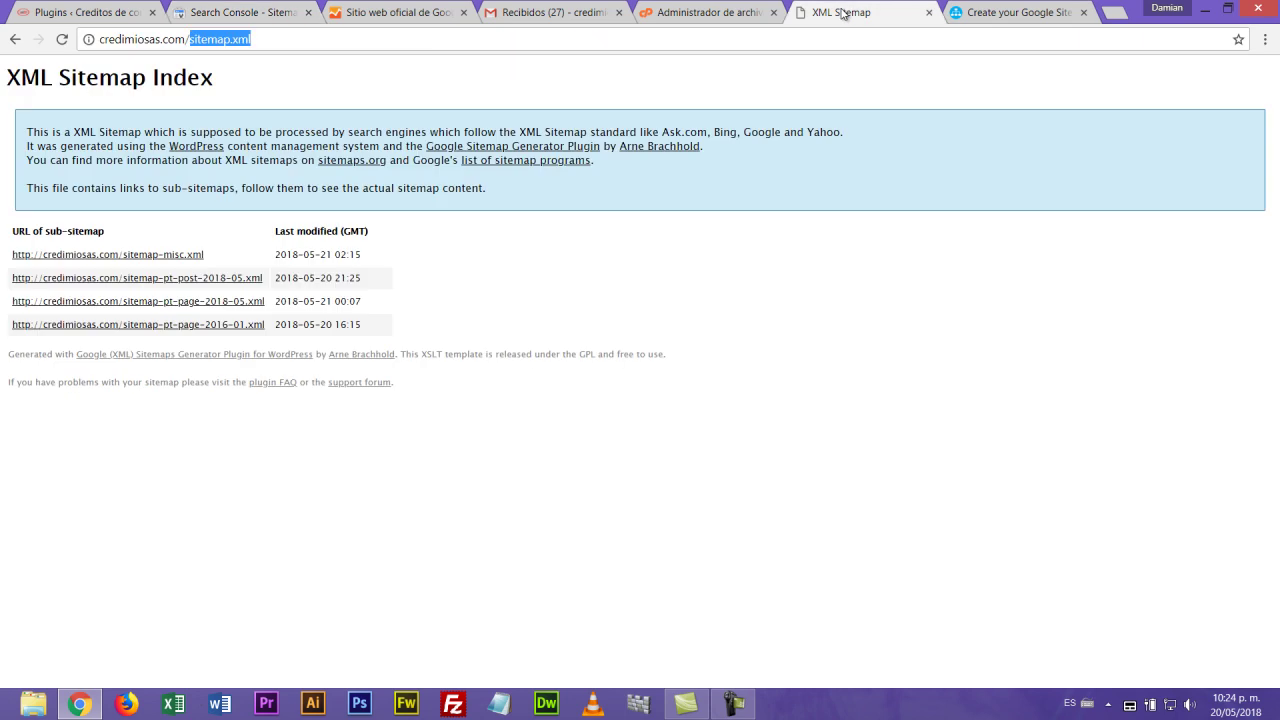
pyautogui.click(929, 12)
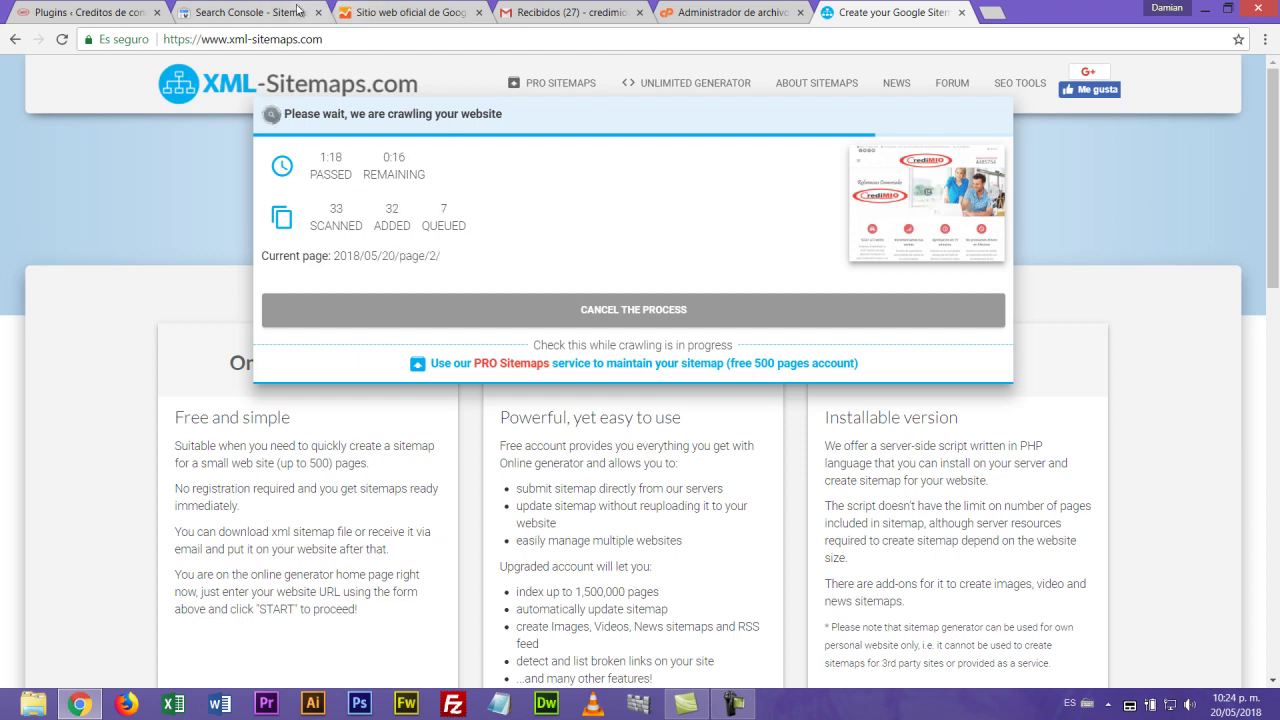
# Step: Deactivate the Google XML Sitemaps plugin in WordPress and delete it together with its data
pyautogui.click(98, 10)
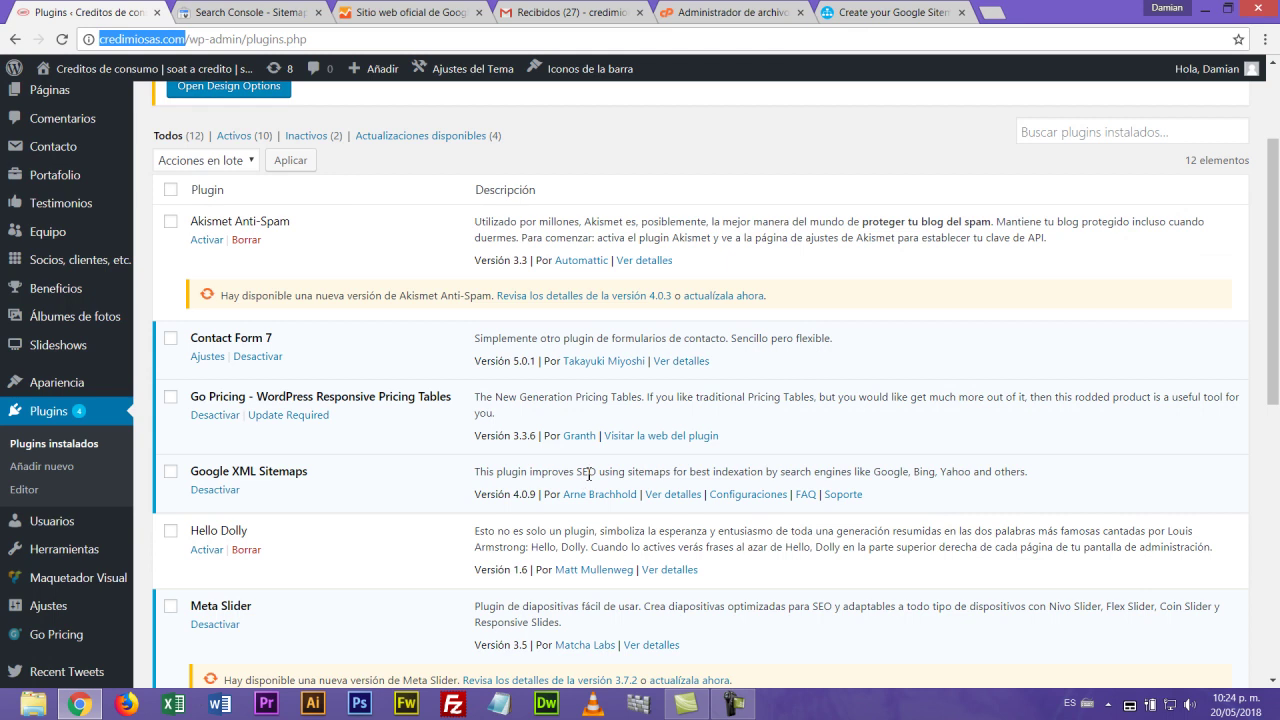
pyautogui.scroll(-3, 589, 474)
pyautogui.scroll(3, 589, 474)
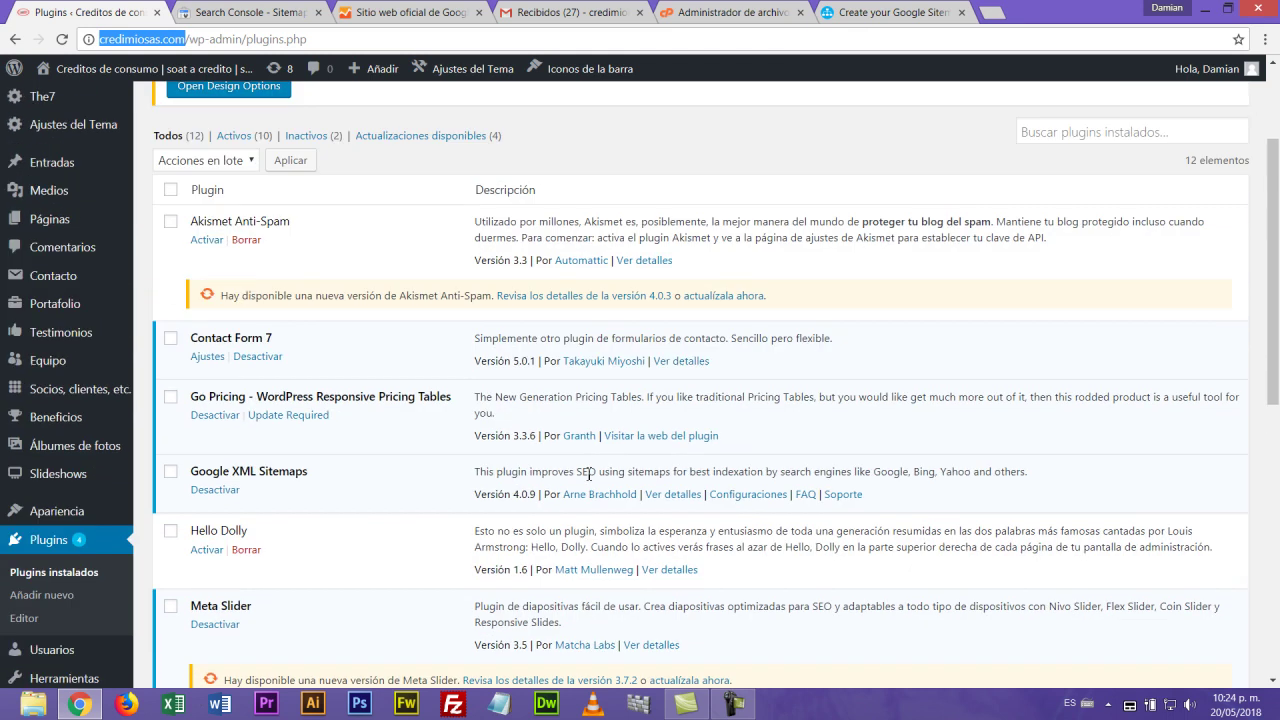
pyautogui.click(222, 490)
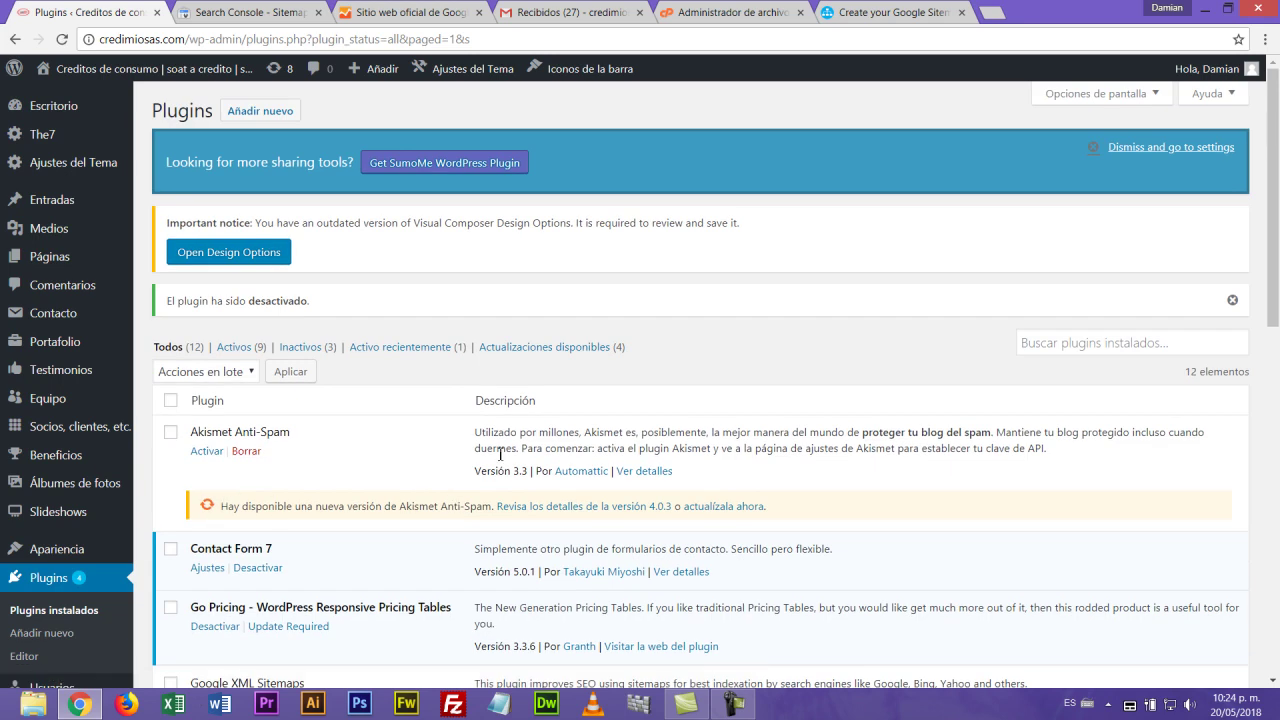
pyautogui.scroll(-3, 500, 455)
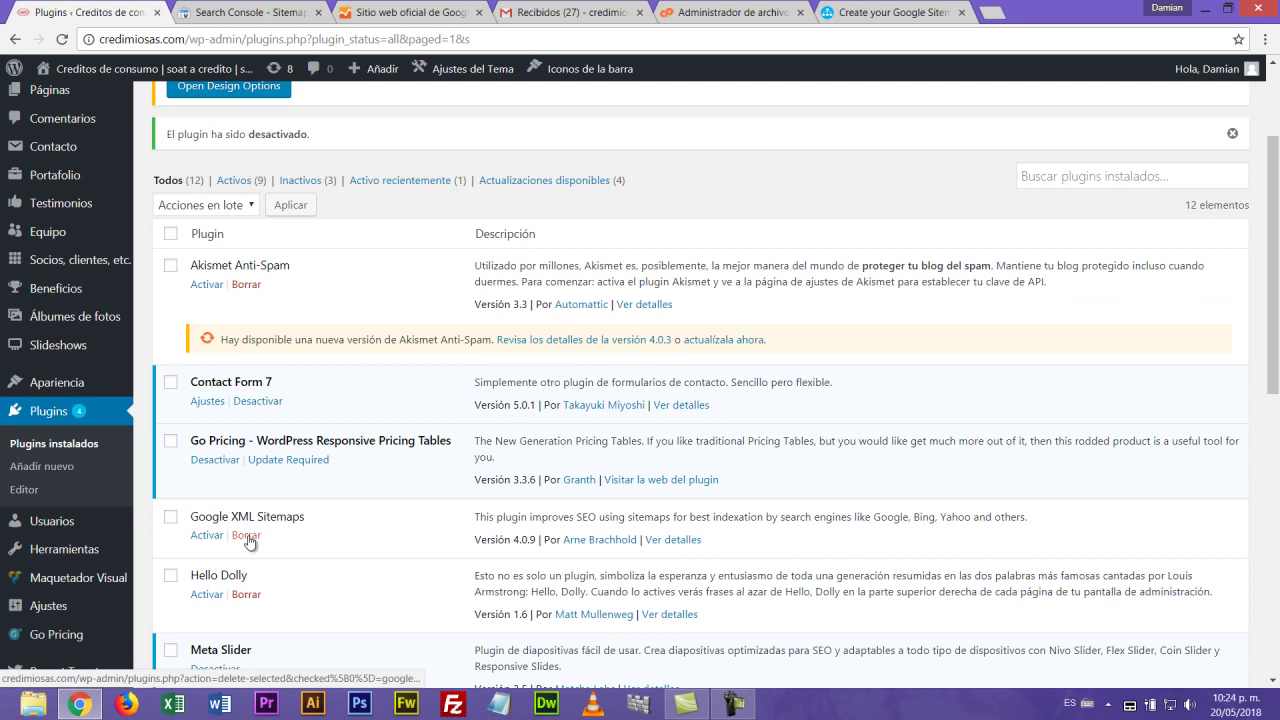
pyautogui.click(248, 543)
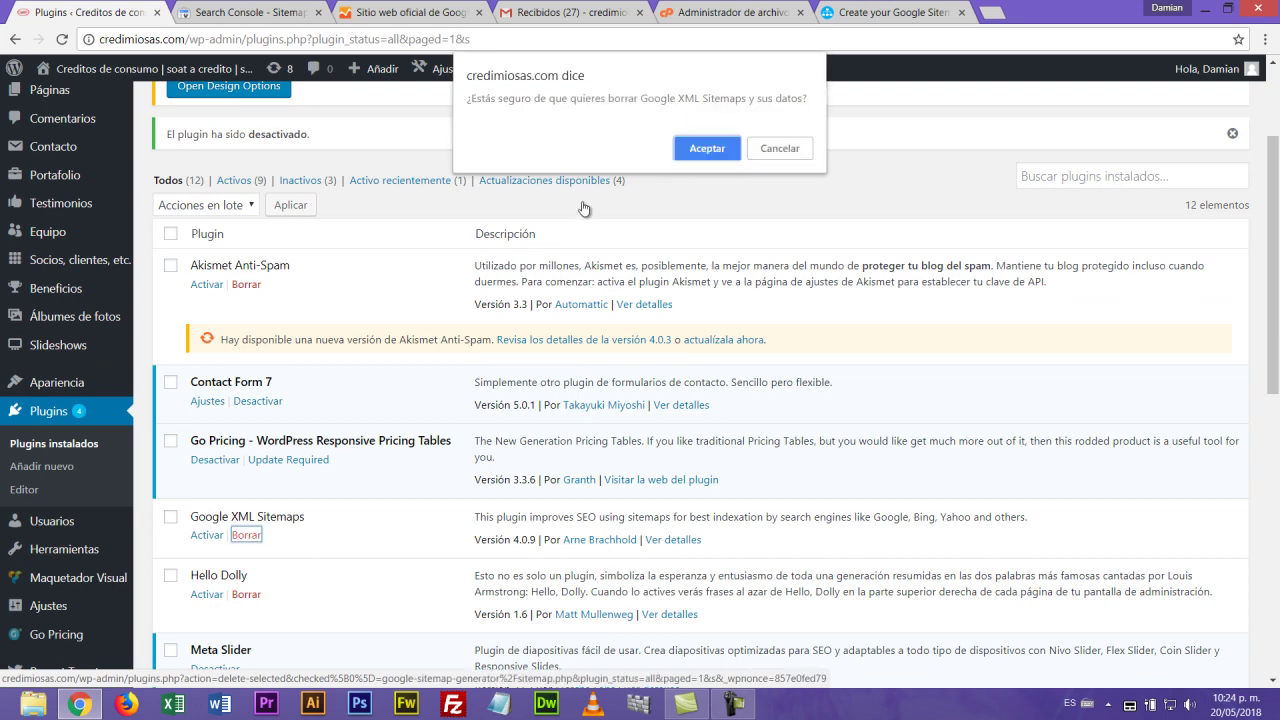
pyautogui.click(706, 150)
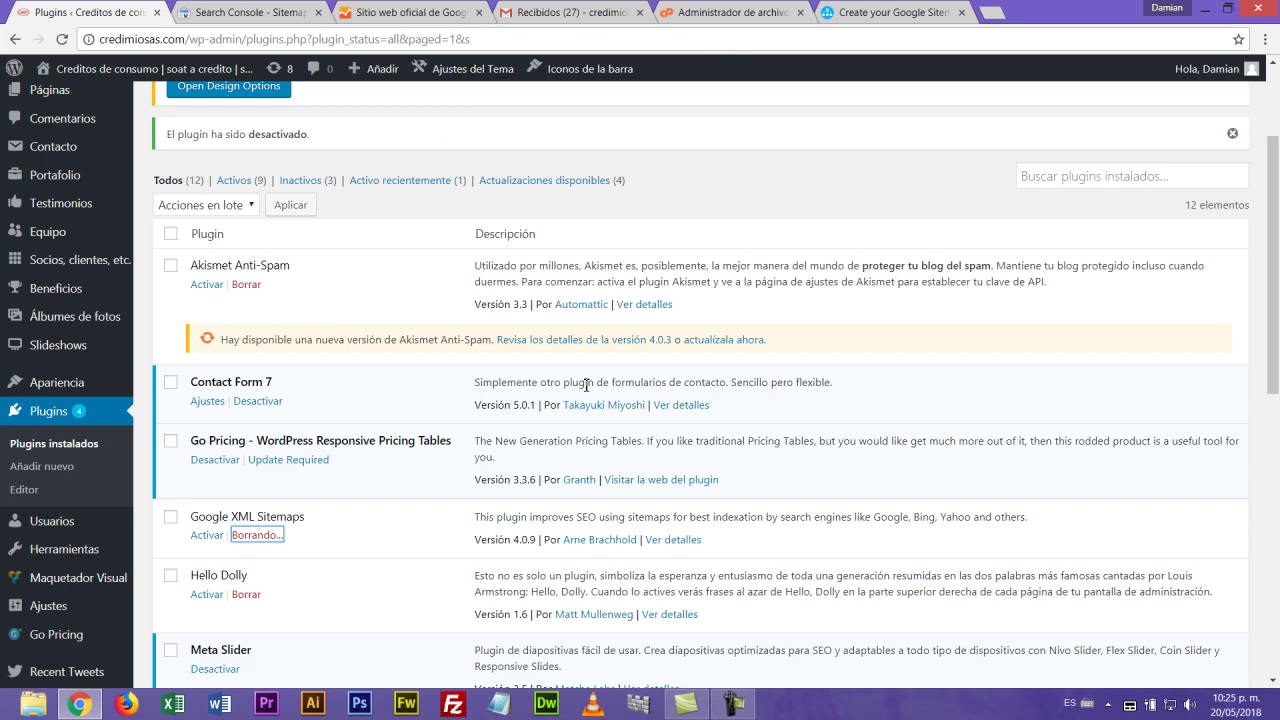
# Step: Open the generated sitemap's details on XML-Sitemaps.com and download the XML sitemap file to the desktop (Escritorio) as sitemap
pyautogui.click(868, 22)
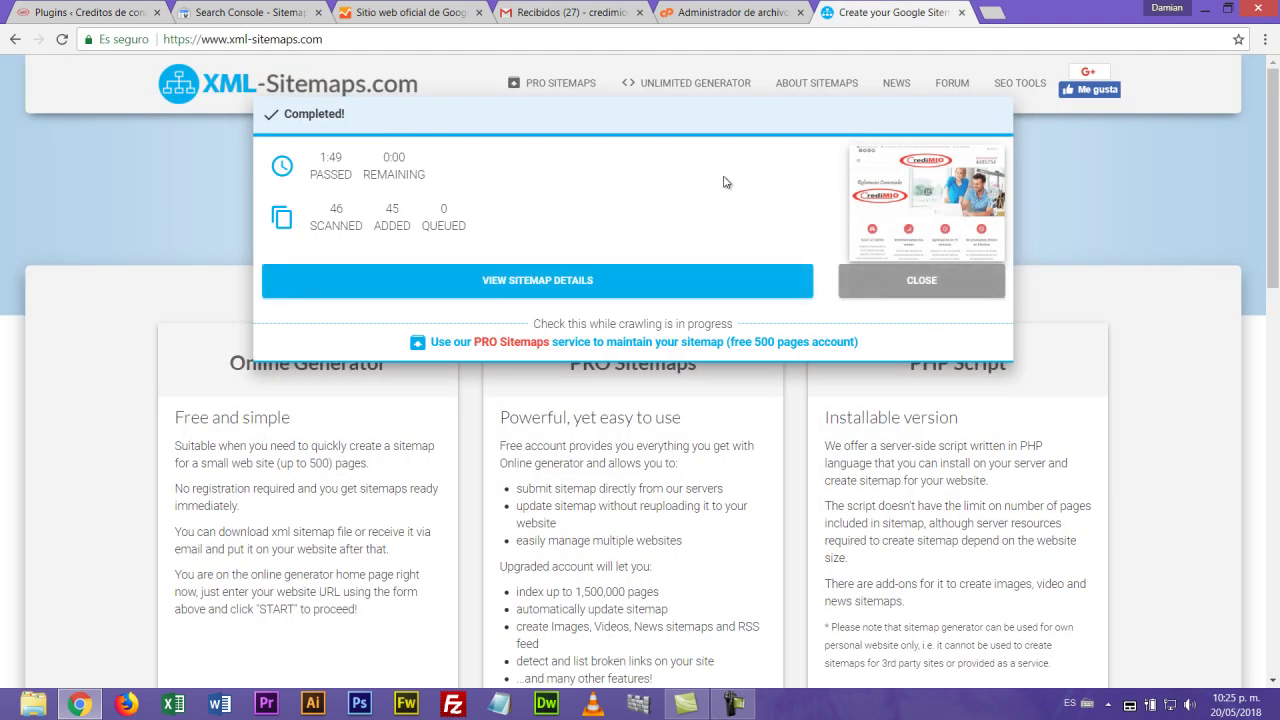
pyautogui.click(570, 283)
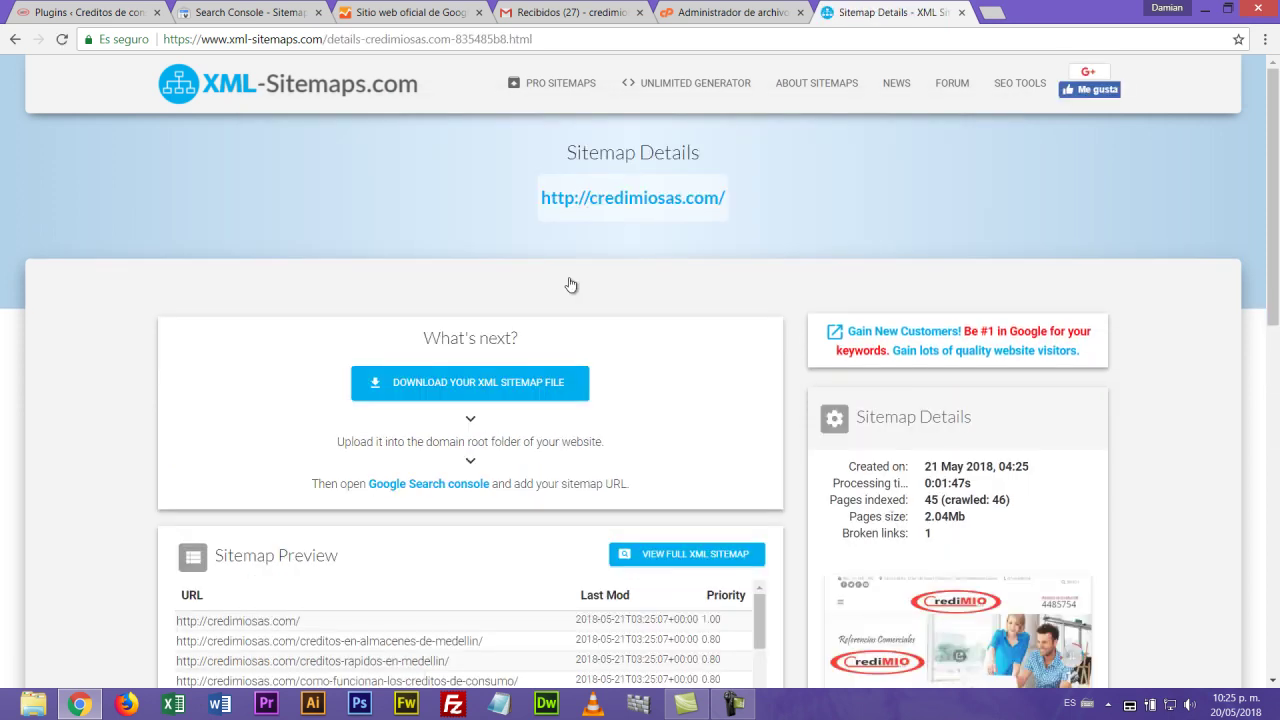
pyautogui.click(484, 386)
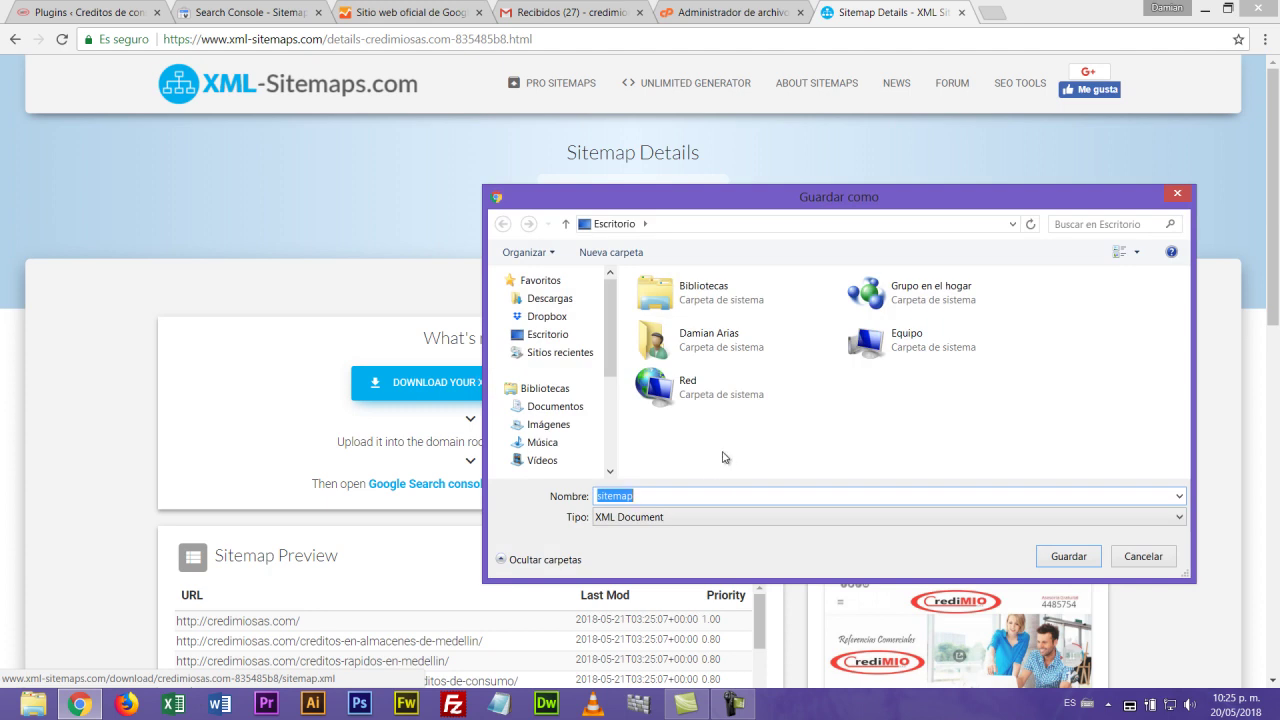
pyautogui.click(1072, 554)
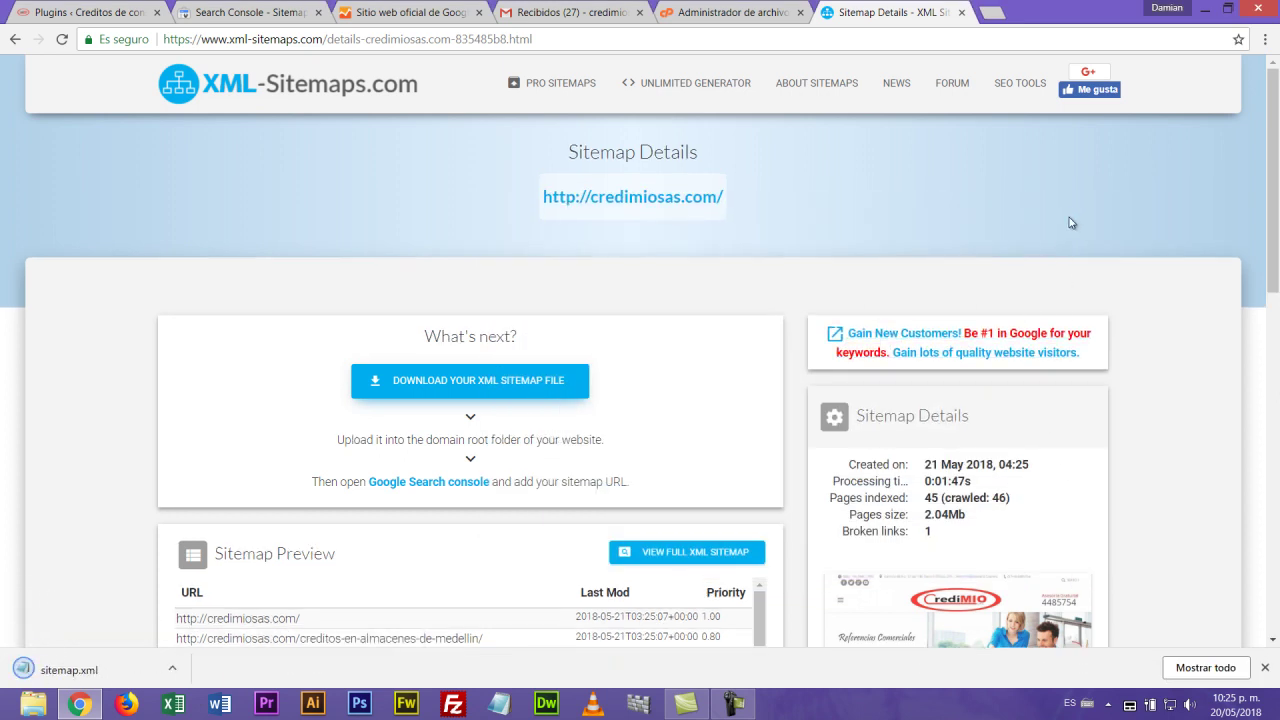
# Step: Upload the downloaded sitemap.xml from the desktop to the public_html folder in the cPanel file manager and return to the file list
pyautogui.click(700, 15)
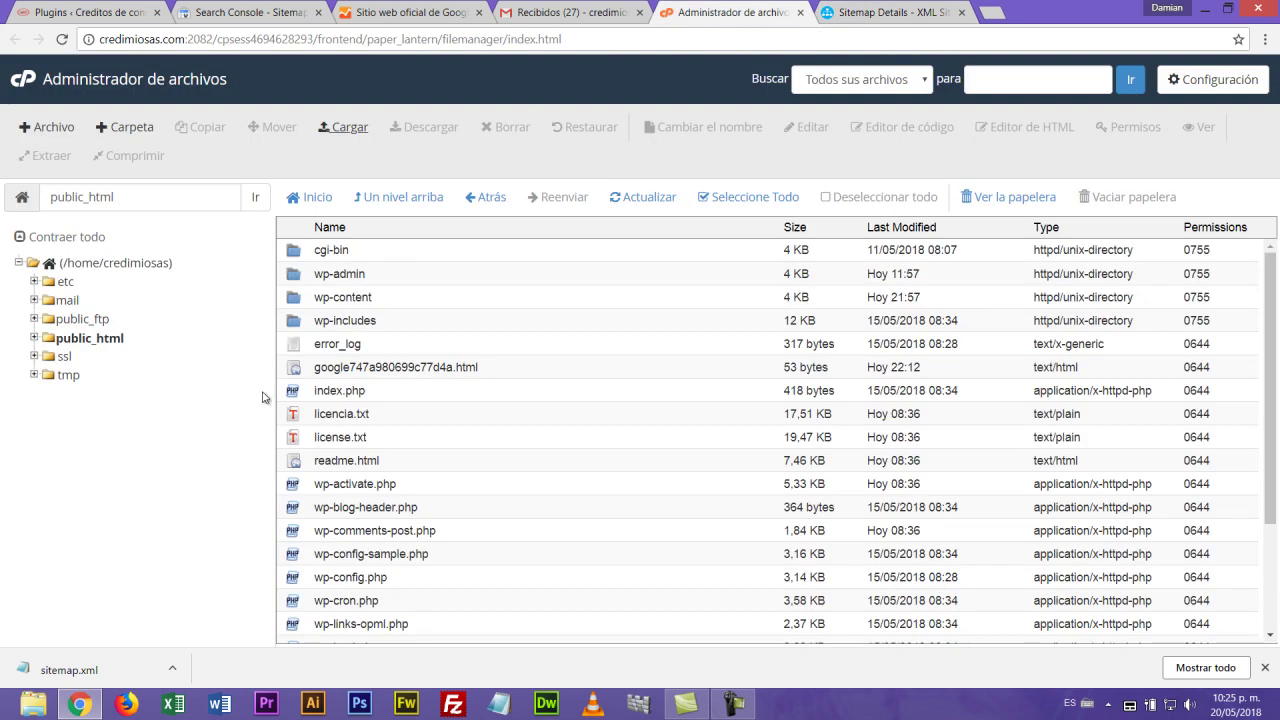
pyautogui.click(92, 340)
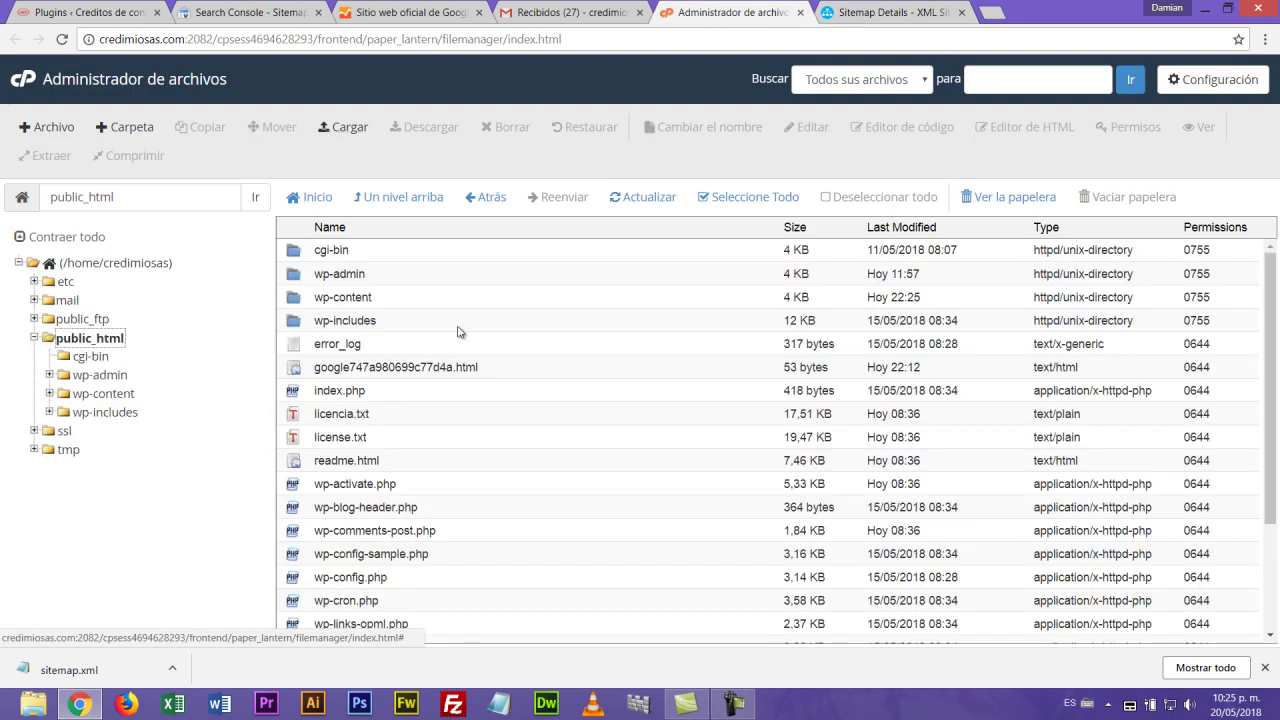
pyautogui.click(350, 130)
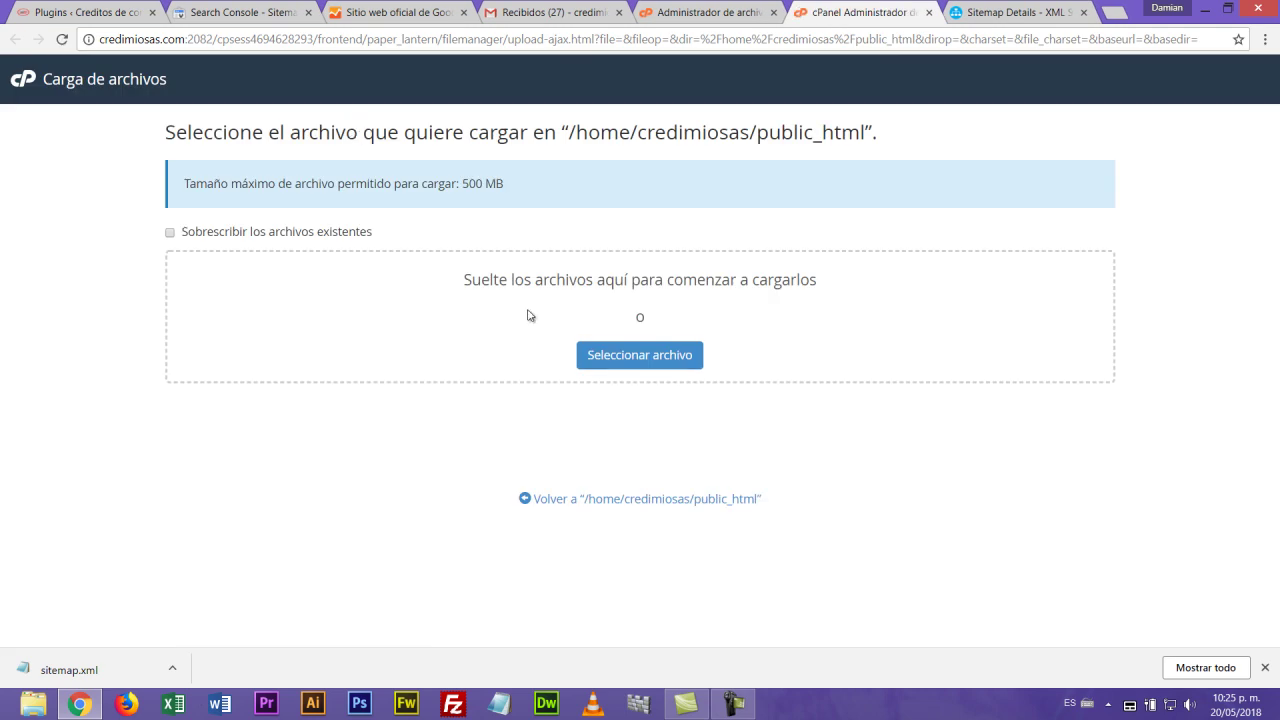
pyautogui.click(620, 356)
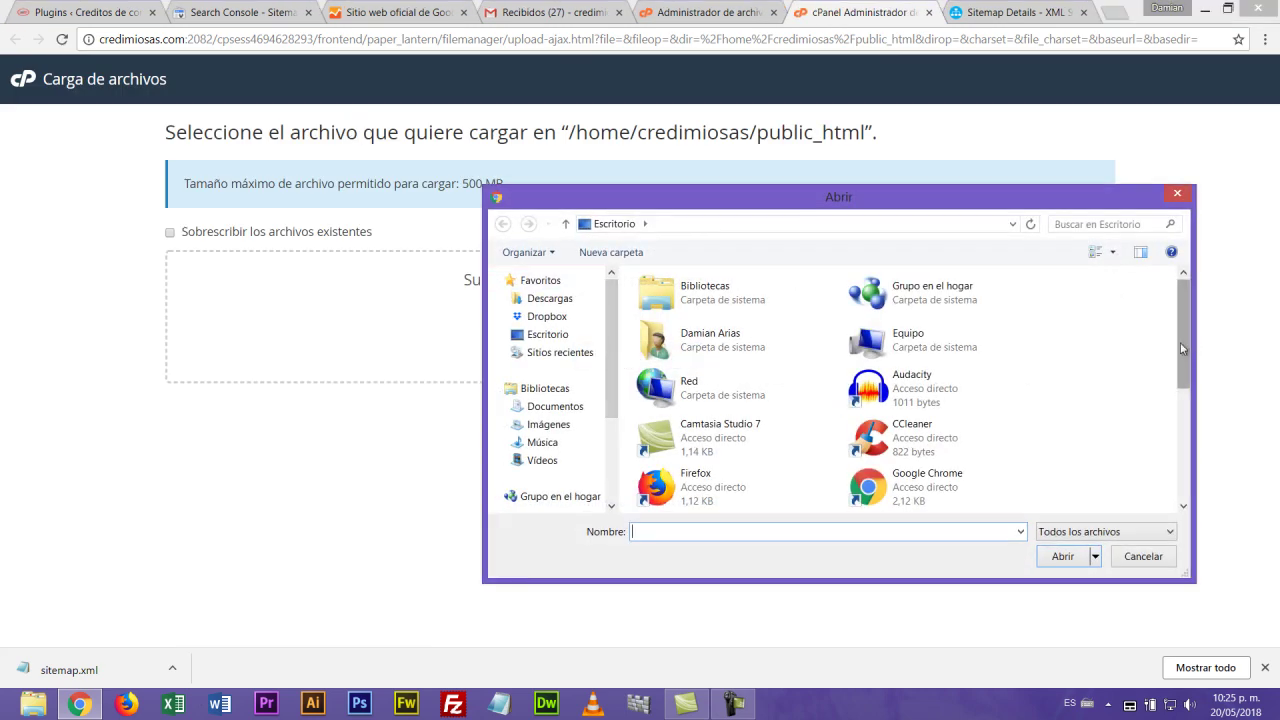
pyautogui.moveTo(1181, 347); pyautogui.dragTo(1182, 524)
pyautogui.click(738, 500)
pyautogui.click(1083, 553)
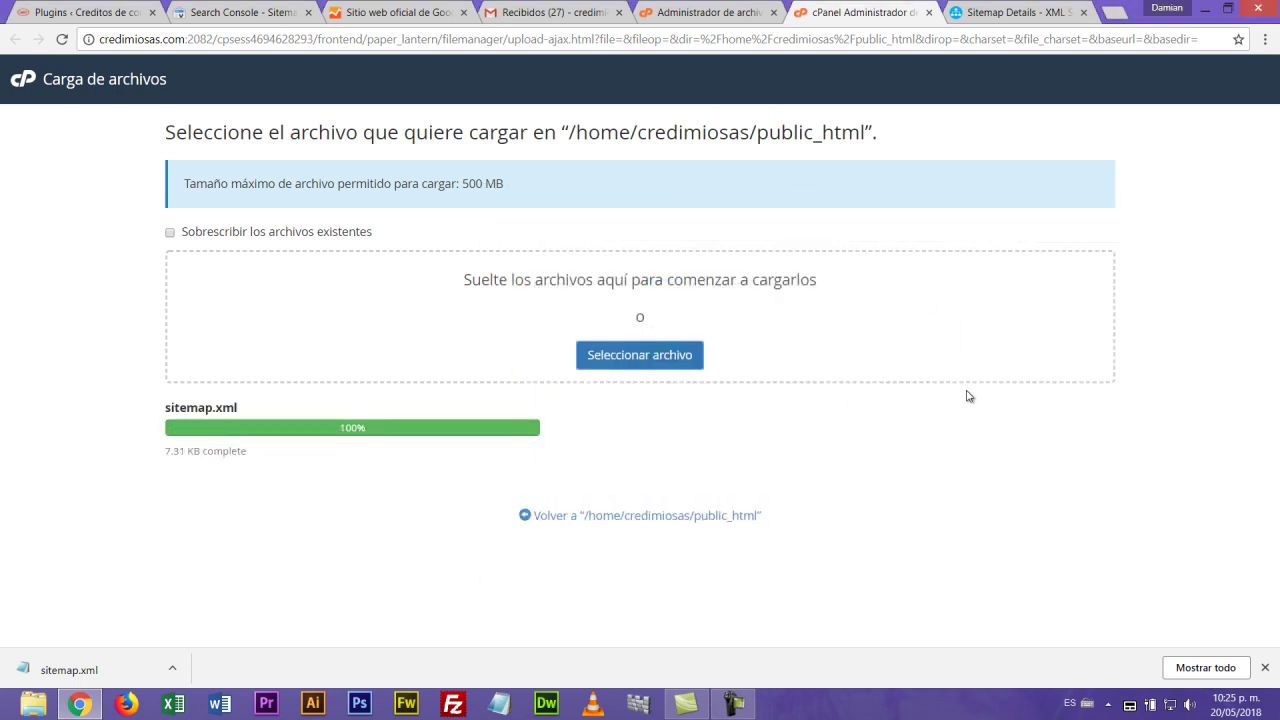
pyautogui.click(663, 530)
pyautogui.hotkey('ctrl', 'w')
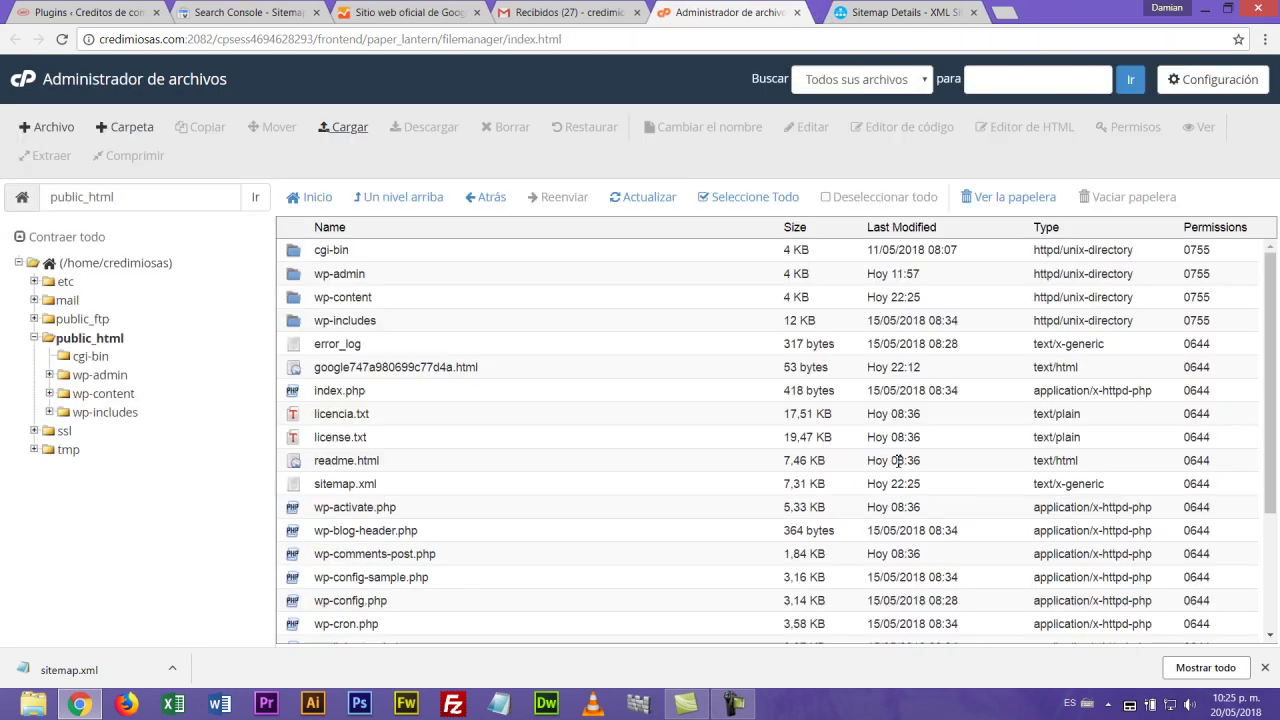
pyautogui.scroll(-2, 520, 420)
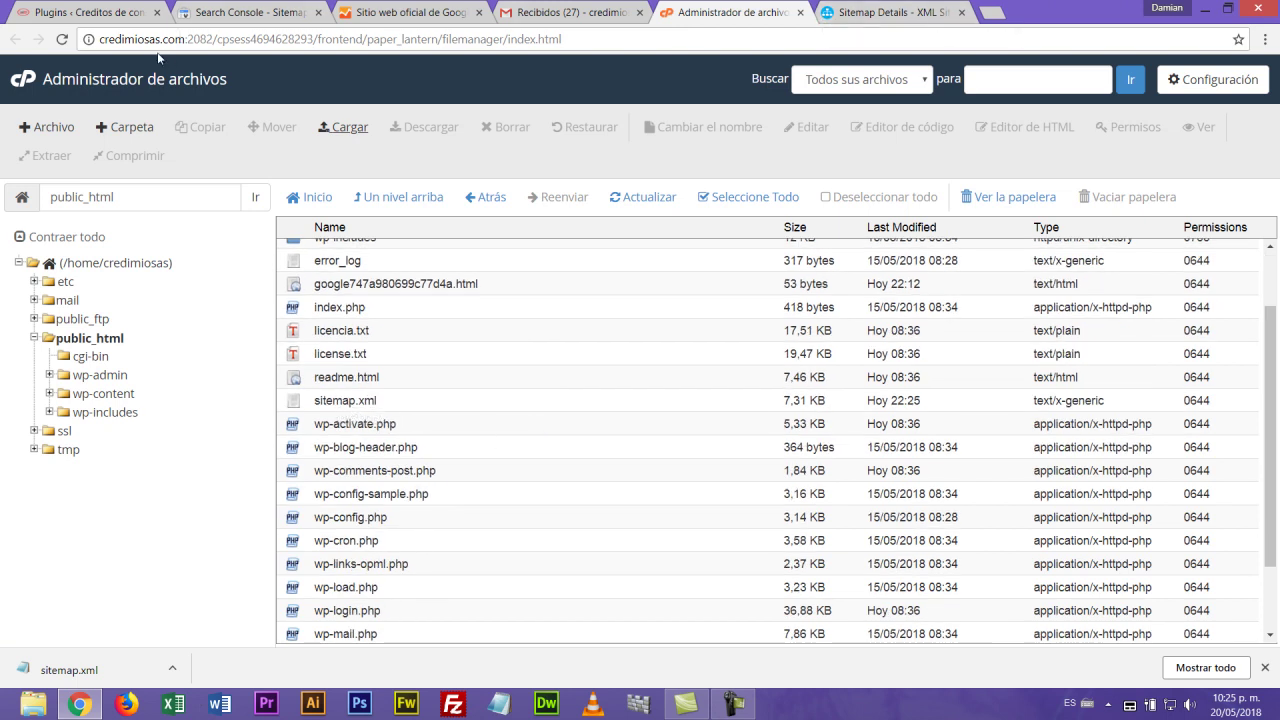
pyautogui.moveTo(185, 39); pyautogui.dragTo(86, 33)
pyautogui.hotkey('ctrl', 'c')
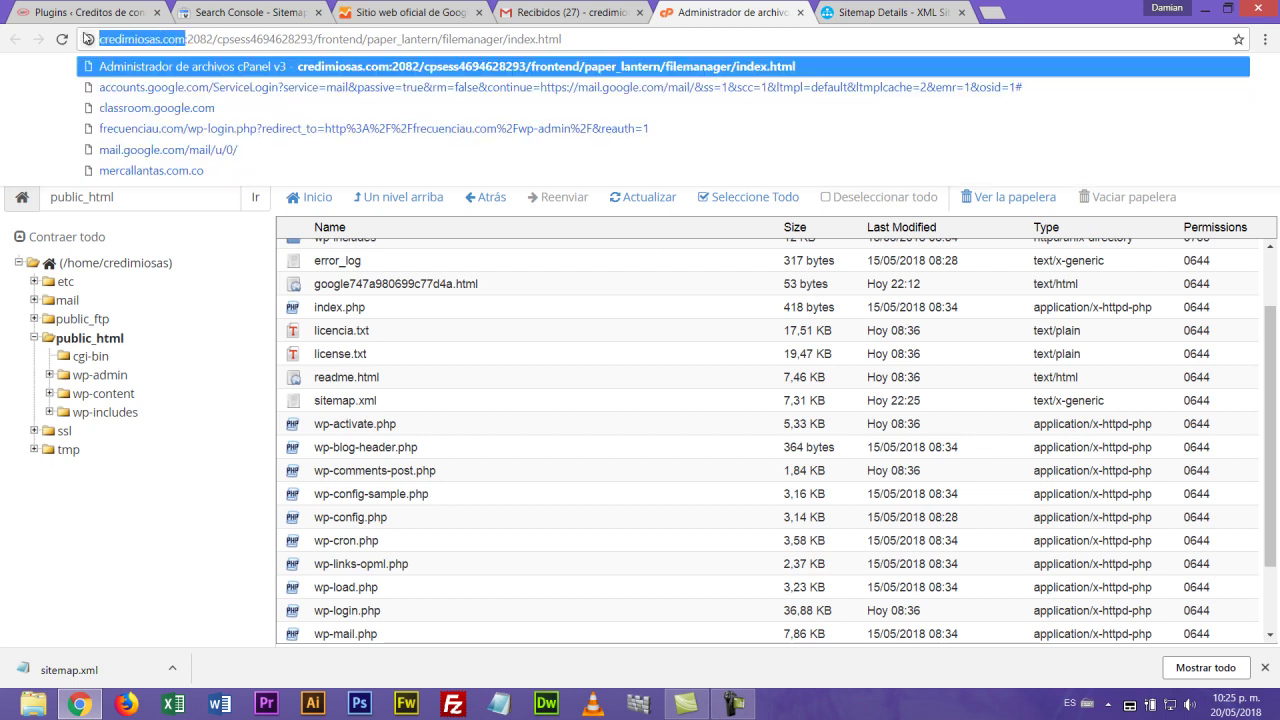
pyautogui.click(994, 12)
pyautogui.hotkey('ctrl', 'v')
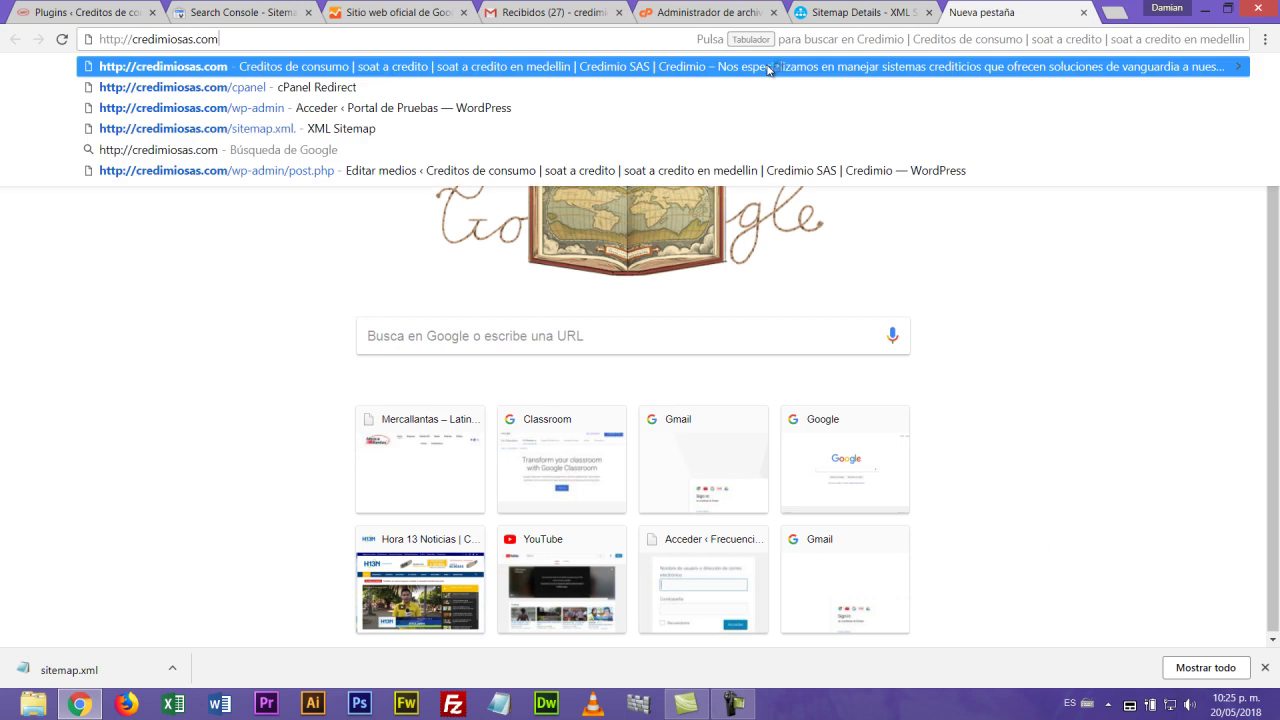
pyautogui.write('/site')
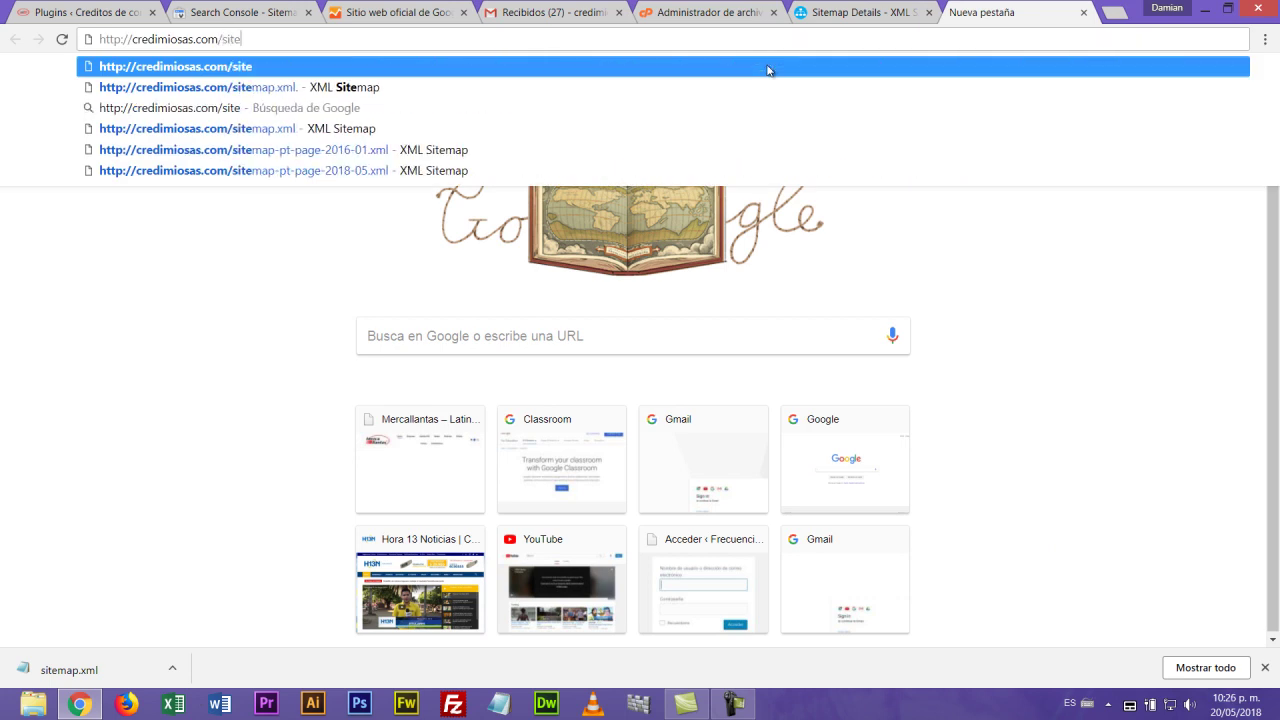
pyautogui.write('map')
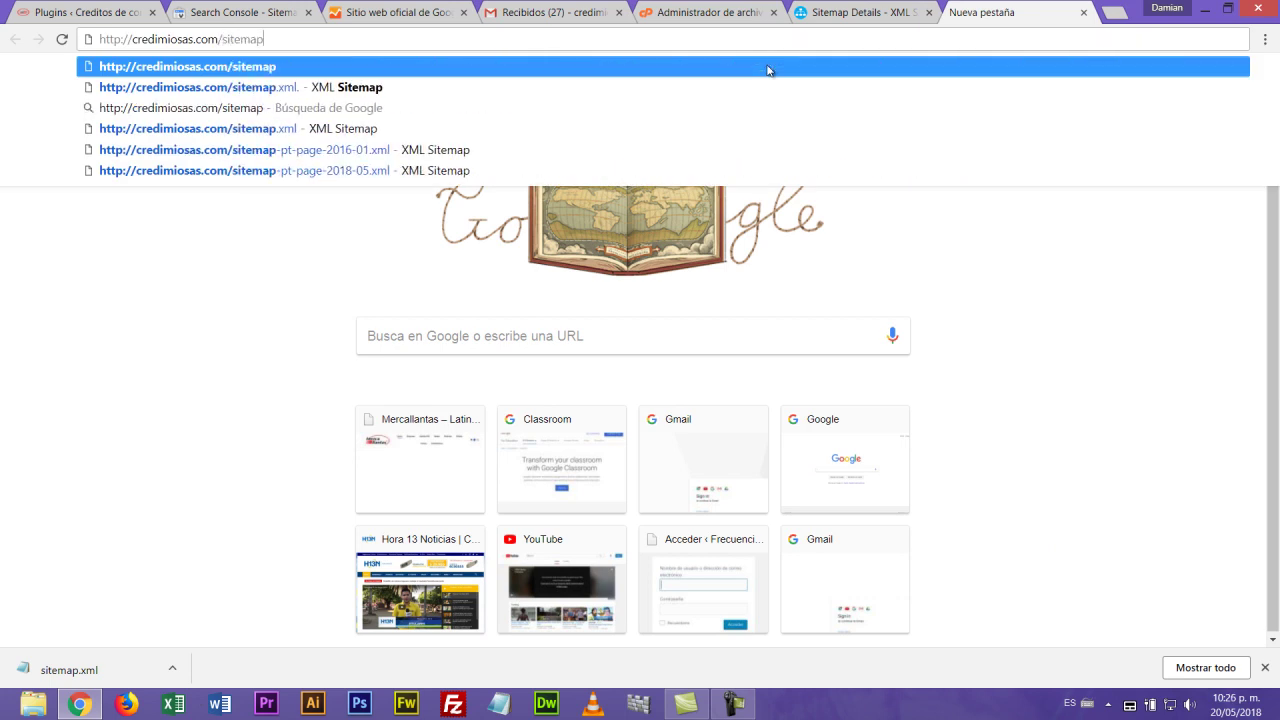
pyautogui.write('.xml')
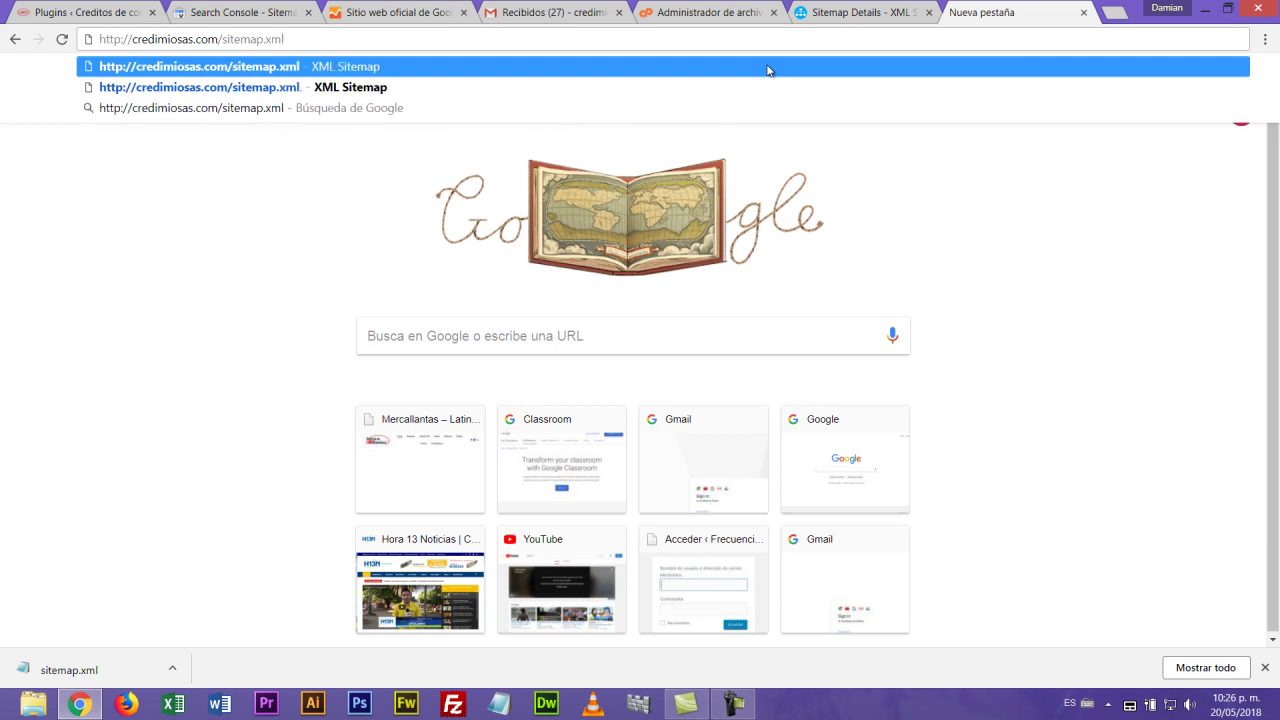
pyautogui.click(767, 67)
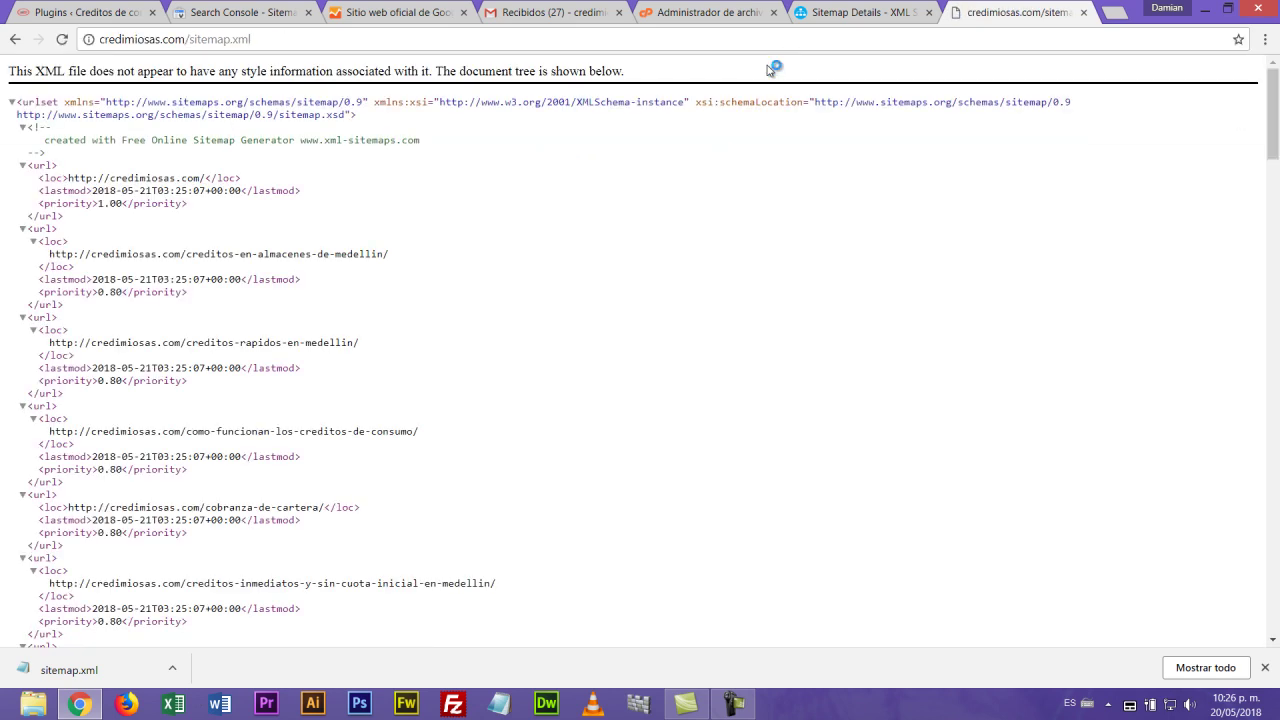
pyautogui.scroll(-10, 586, 241)
pyautogui.scroll(-20, 586, 241)
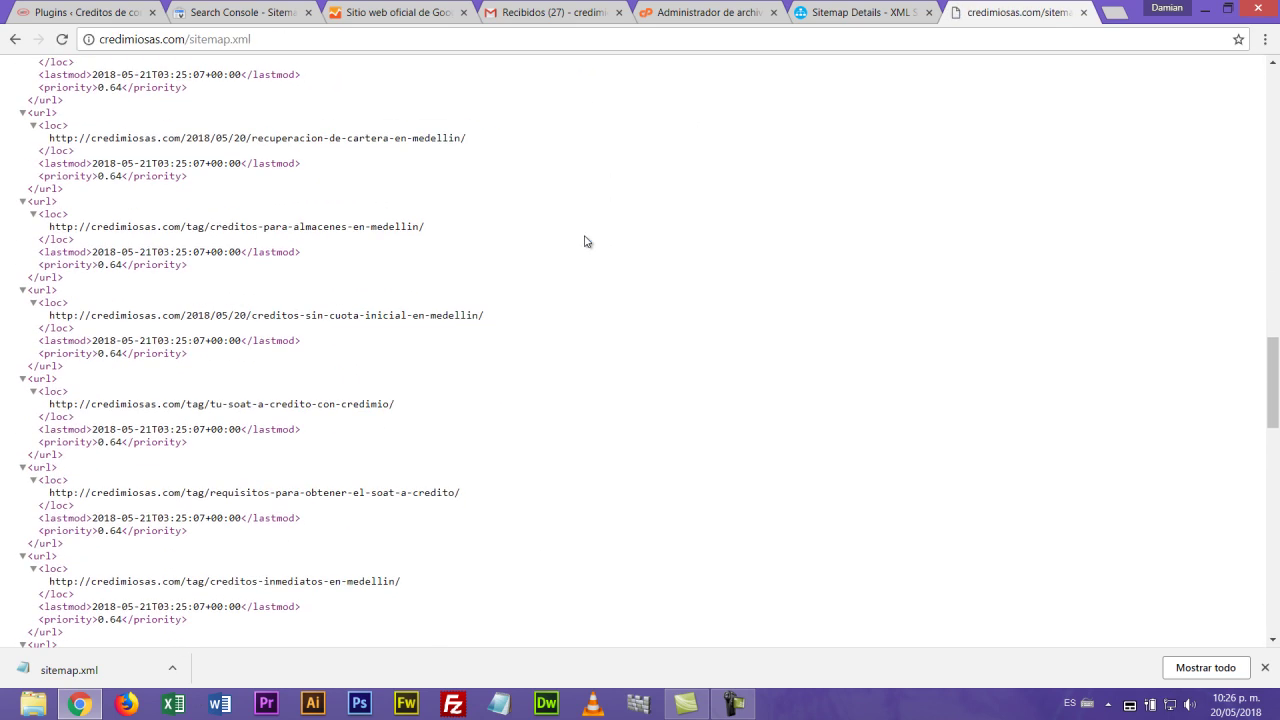
pyautogui.scroll(20, 586, 241)
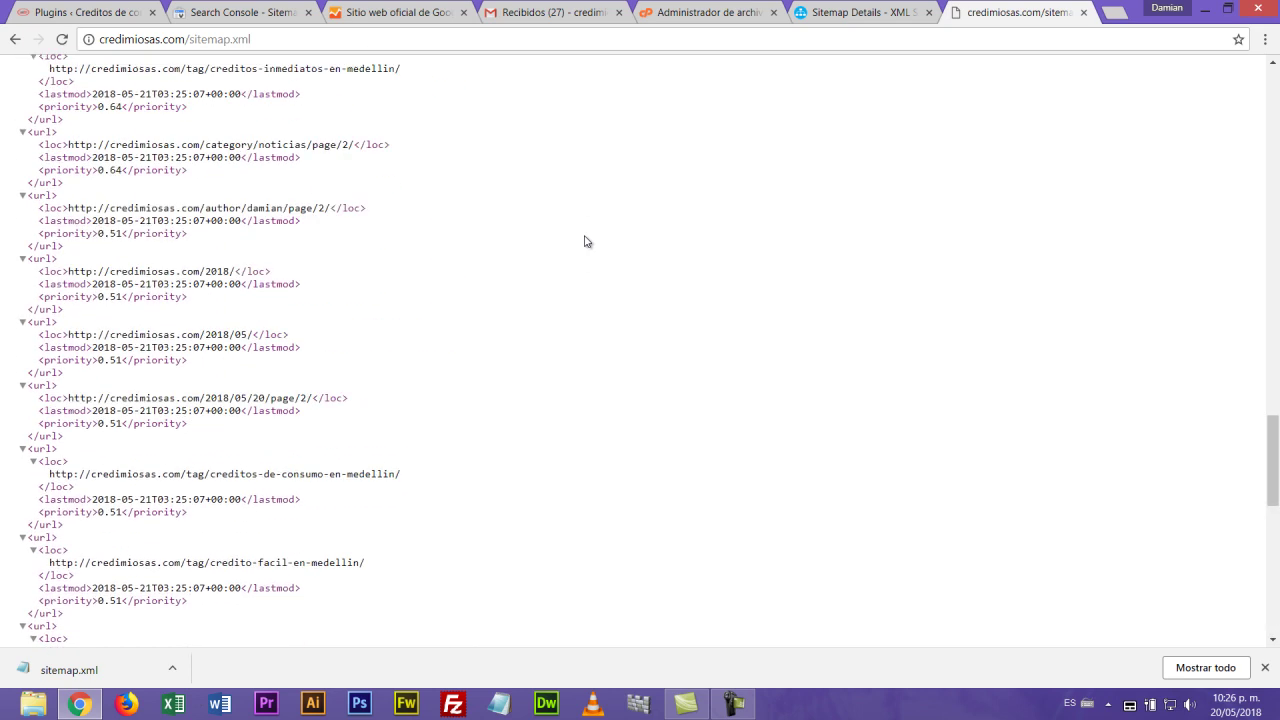
pyautogui.click(1266, 668)
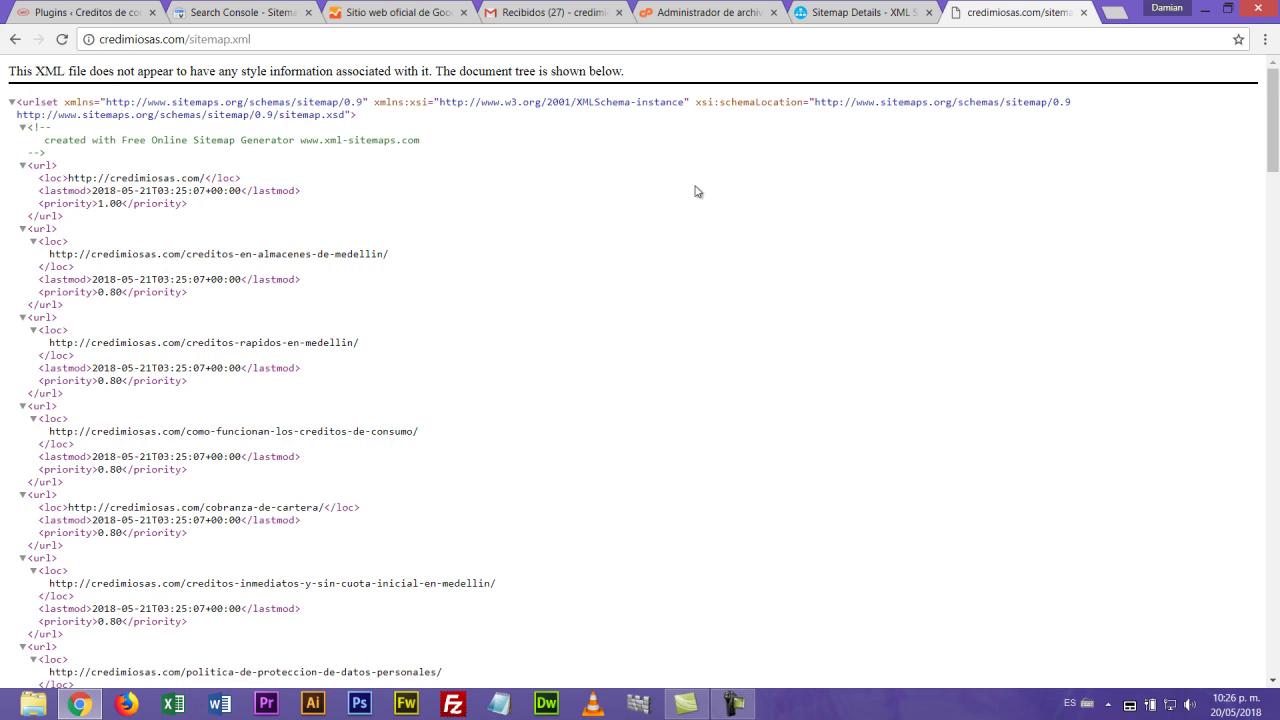
# Step: Submit sitemap.xml, copied from the sitemap's address, as a sitemap for credimiosas.com in Search Console
pyautogui.moveTo(252, 39); pyautogui.dragTo(188, 39)
pyautogui.hotkey('ctrl', 'c')
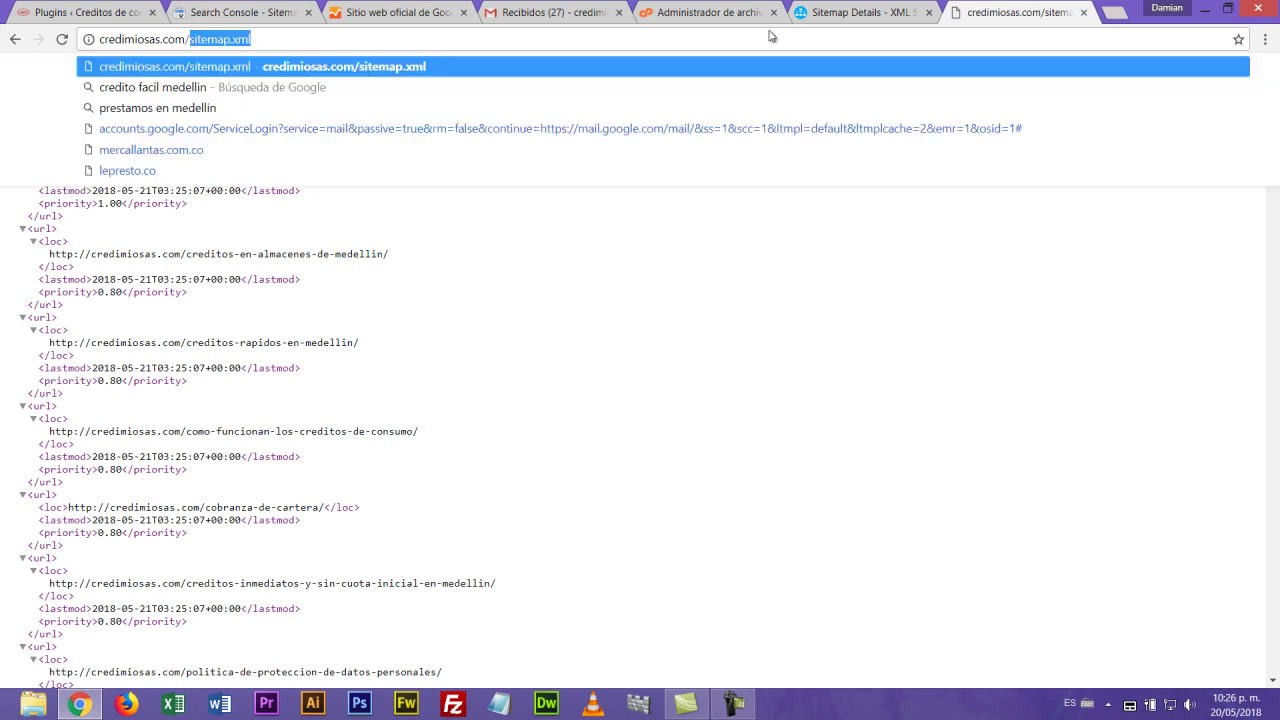
pyautogui.click(278, 8)
pyautogui.click(1143, 183)
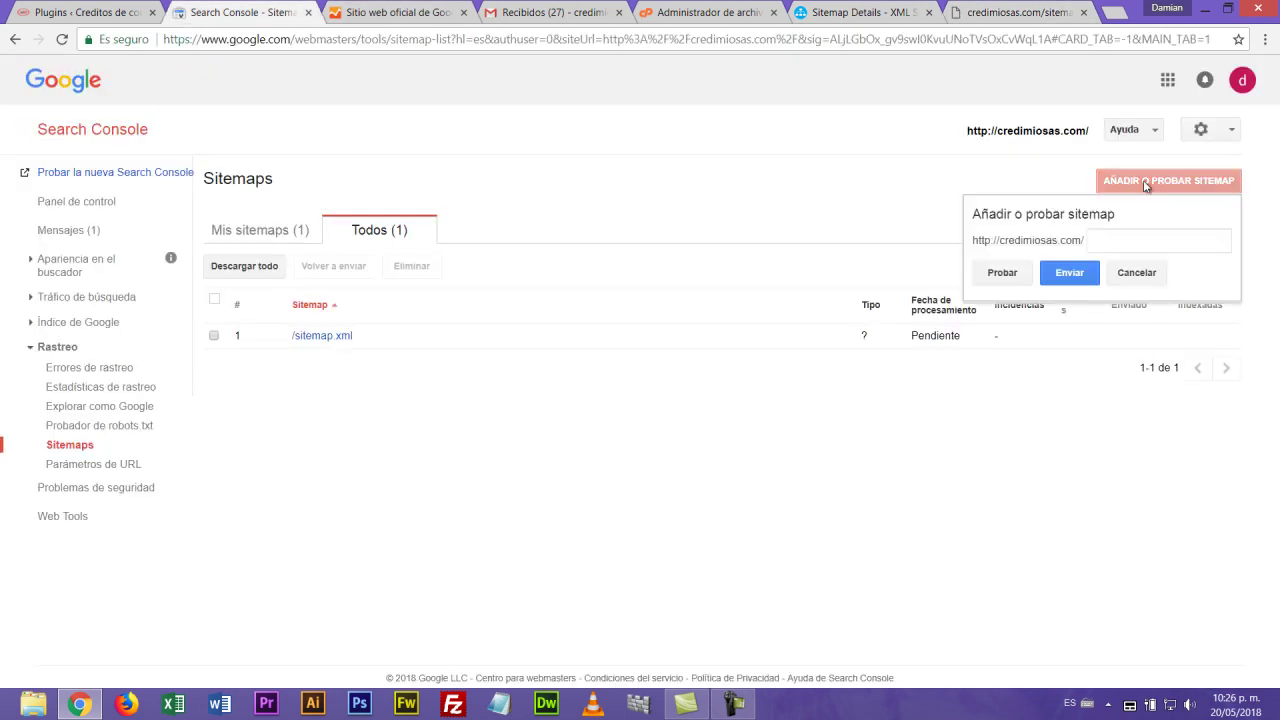
pyautogui.click(1110, 248)
pyautogui.hotkey('ctrl', 'v')
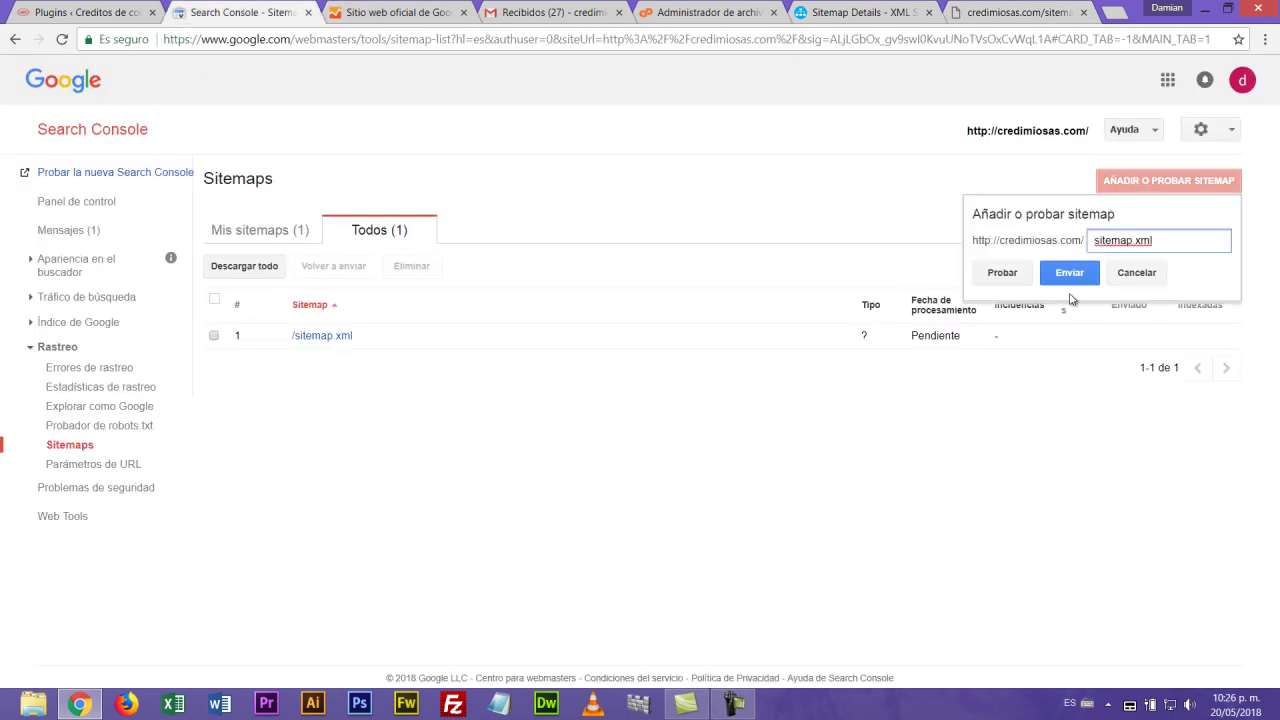
pyautogui.click(1074, 275)
pyautogui.click(770, 242)
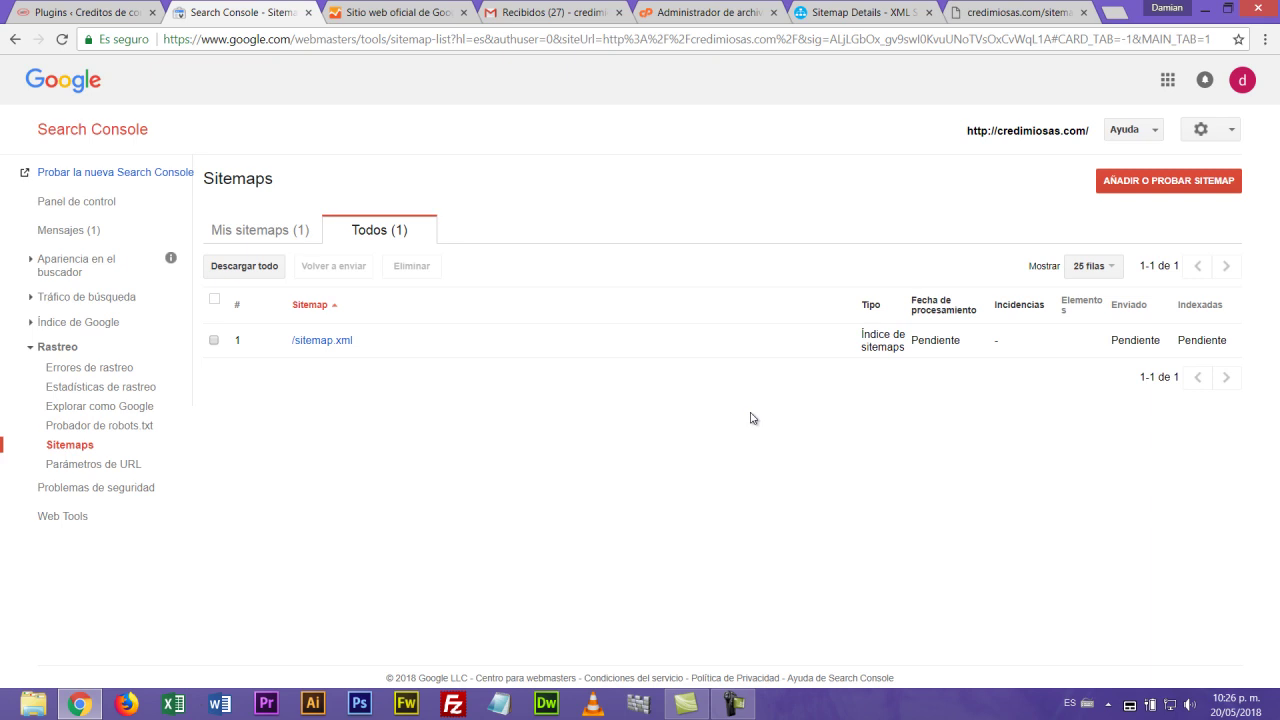
# Step: Review the submitted sitemap's details, the related help article, the property's dashboard and its own sitemaps list
pyautogui.click(324, 343)
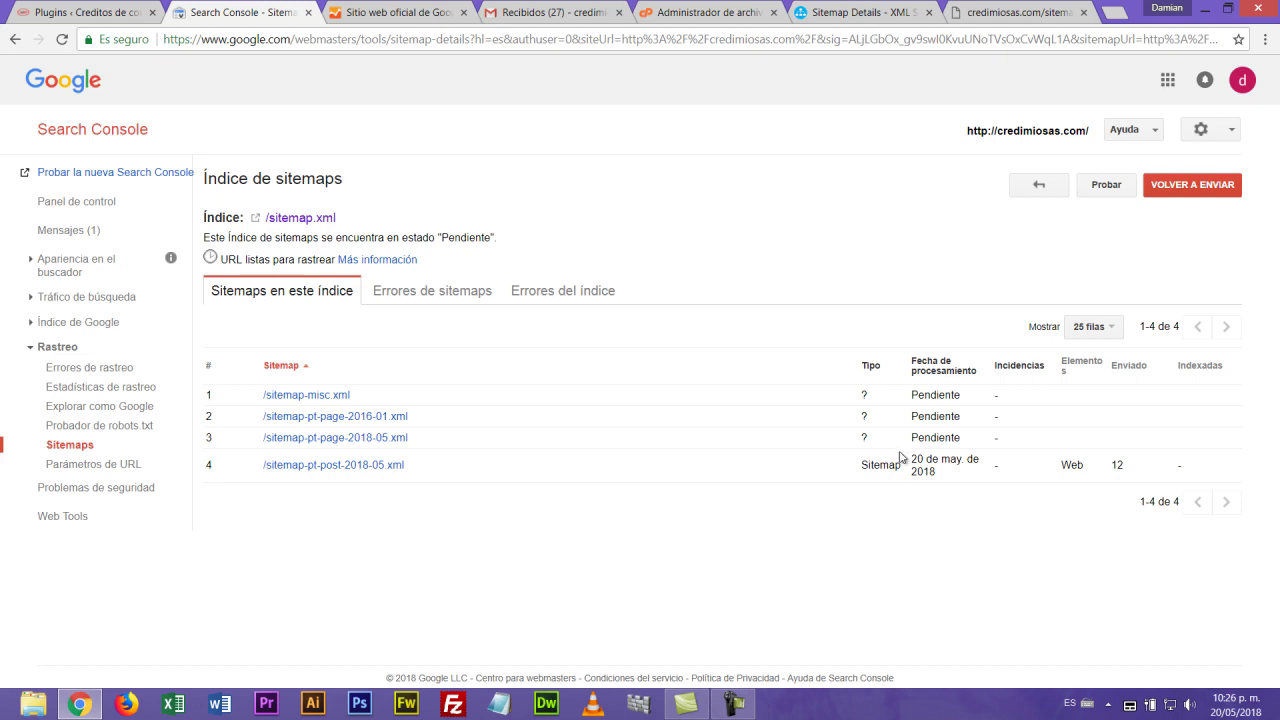
pyautogui.click(384, 260)
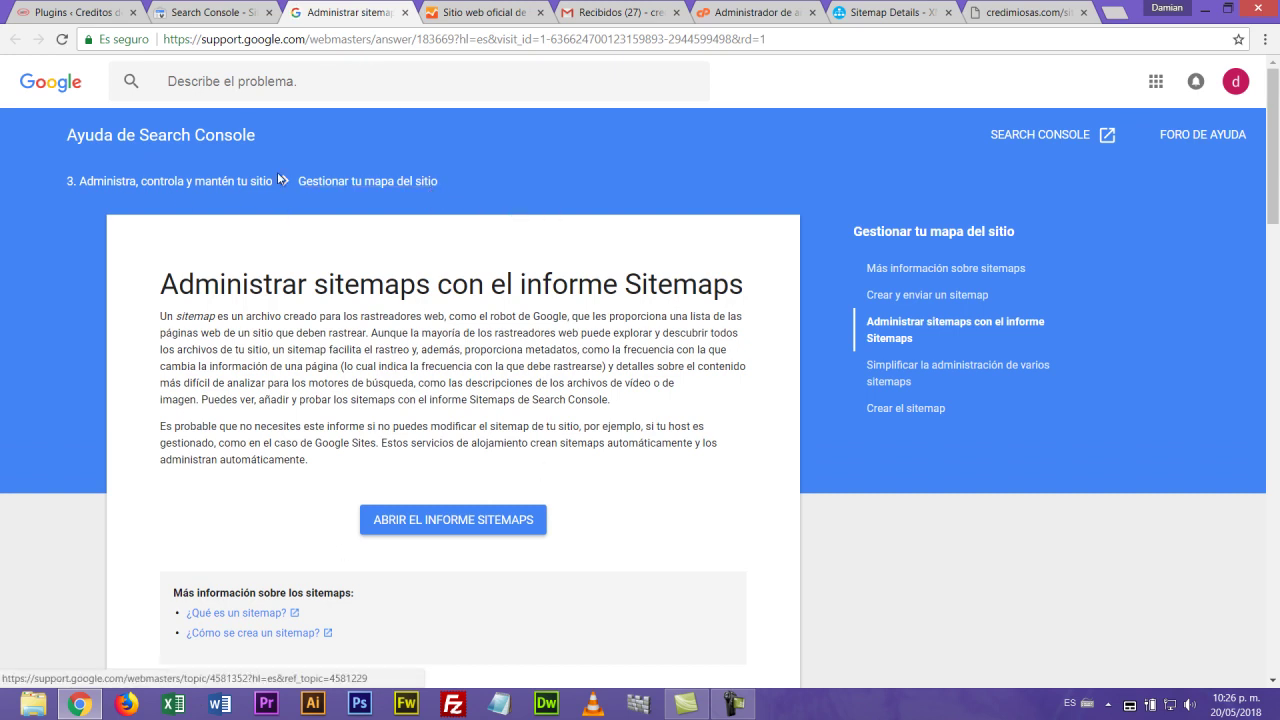
pyautogui.click(405, 12)
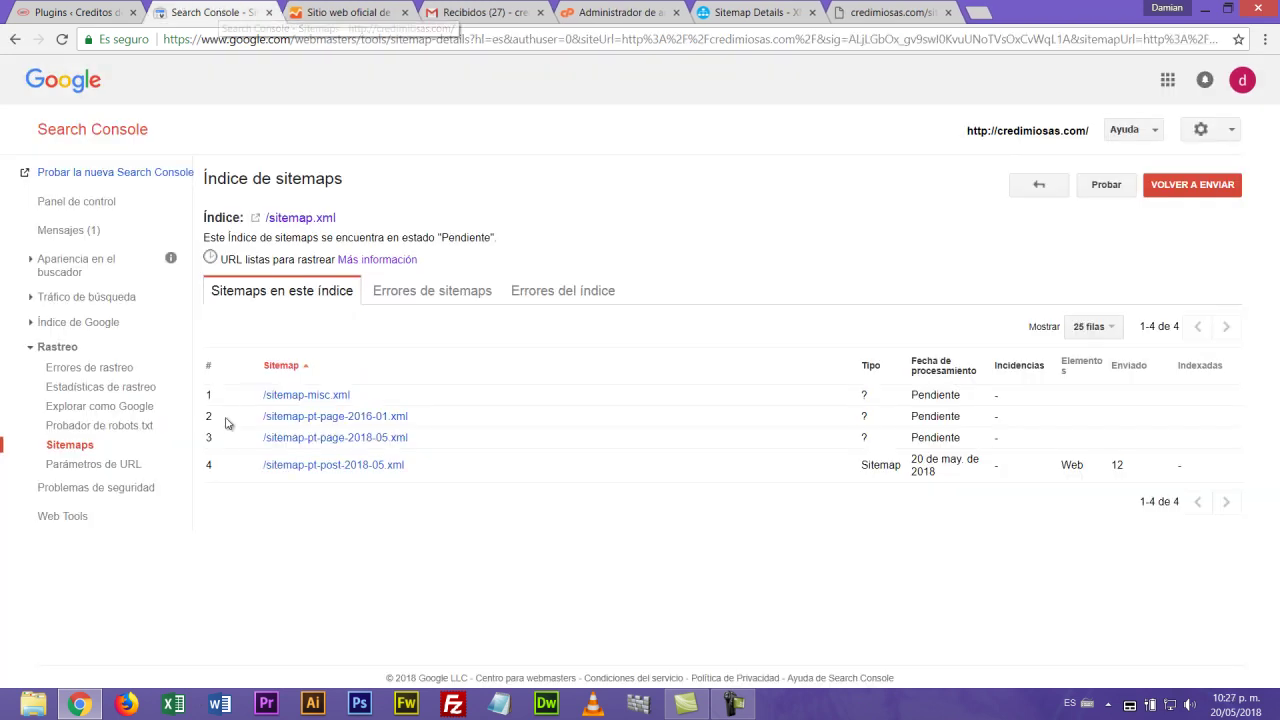
pyautogui.click(102, 203)
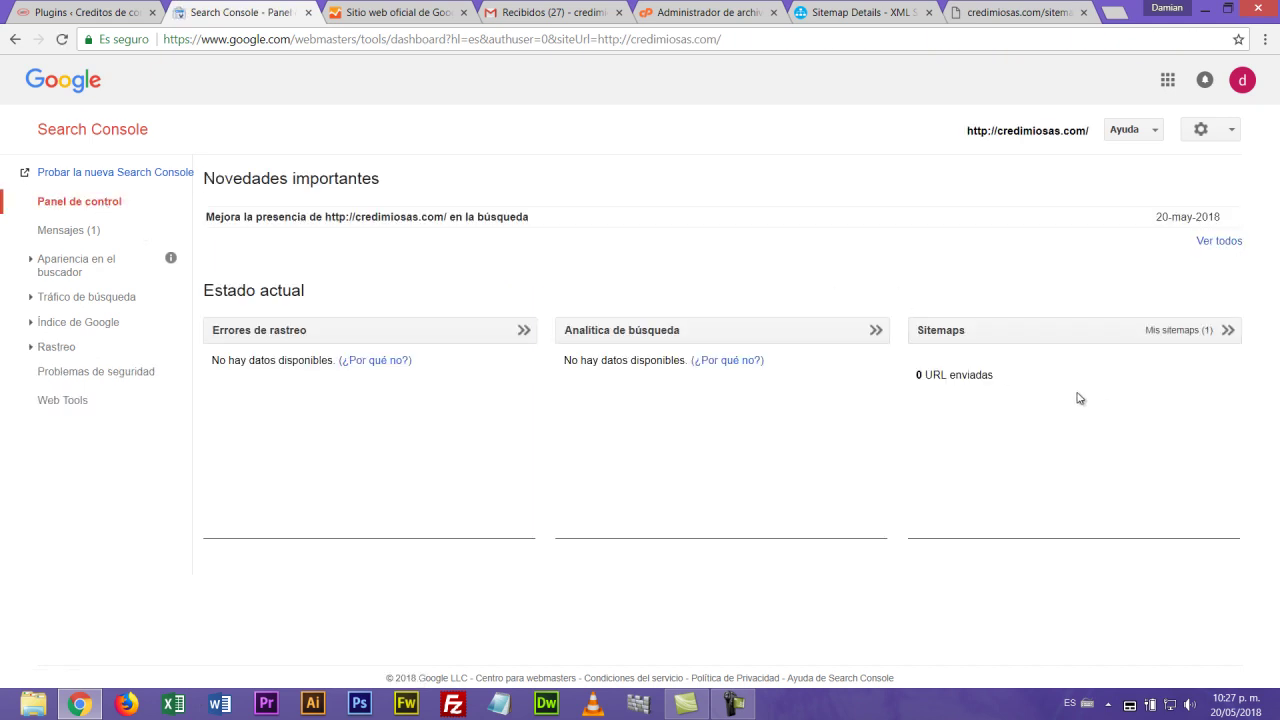
pyautogui.click(1032, 340)
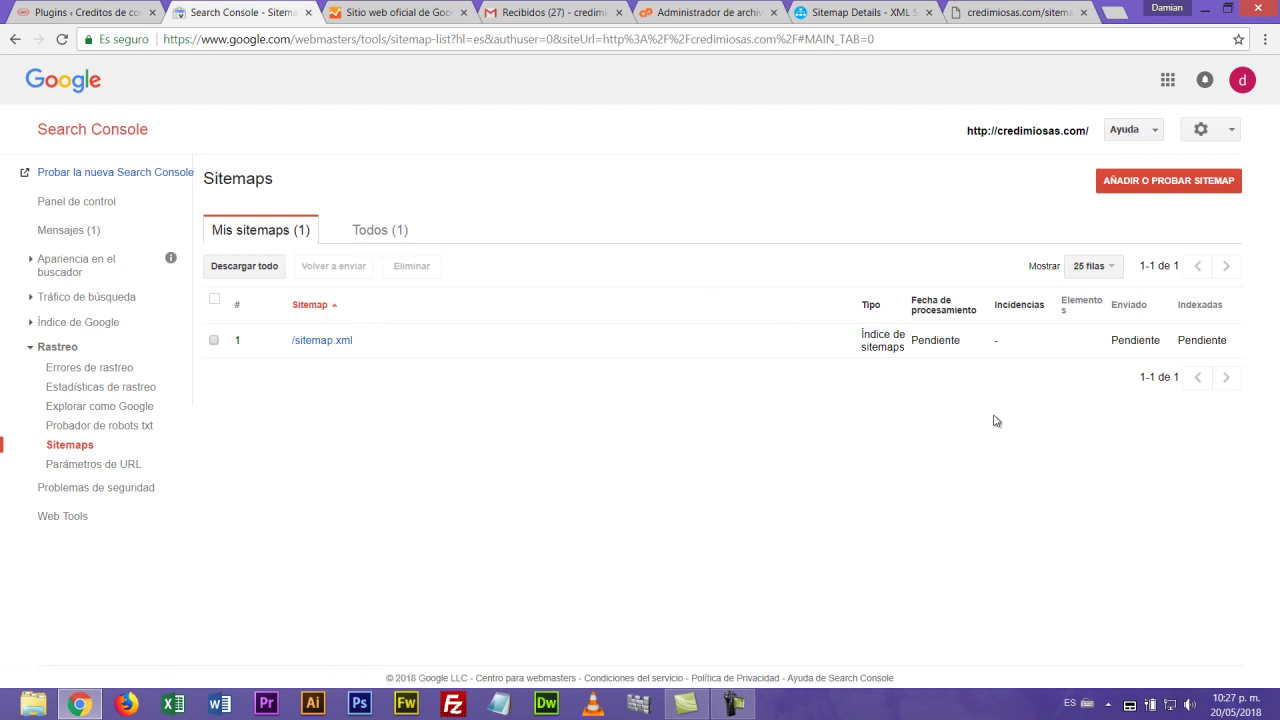
# Step: Close the credimiosas.com/sitemap.xml page and the XML-Sitemaps.com details page
pyautogui.click(1031, 14)
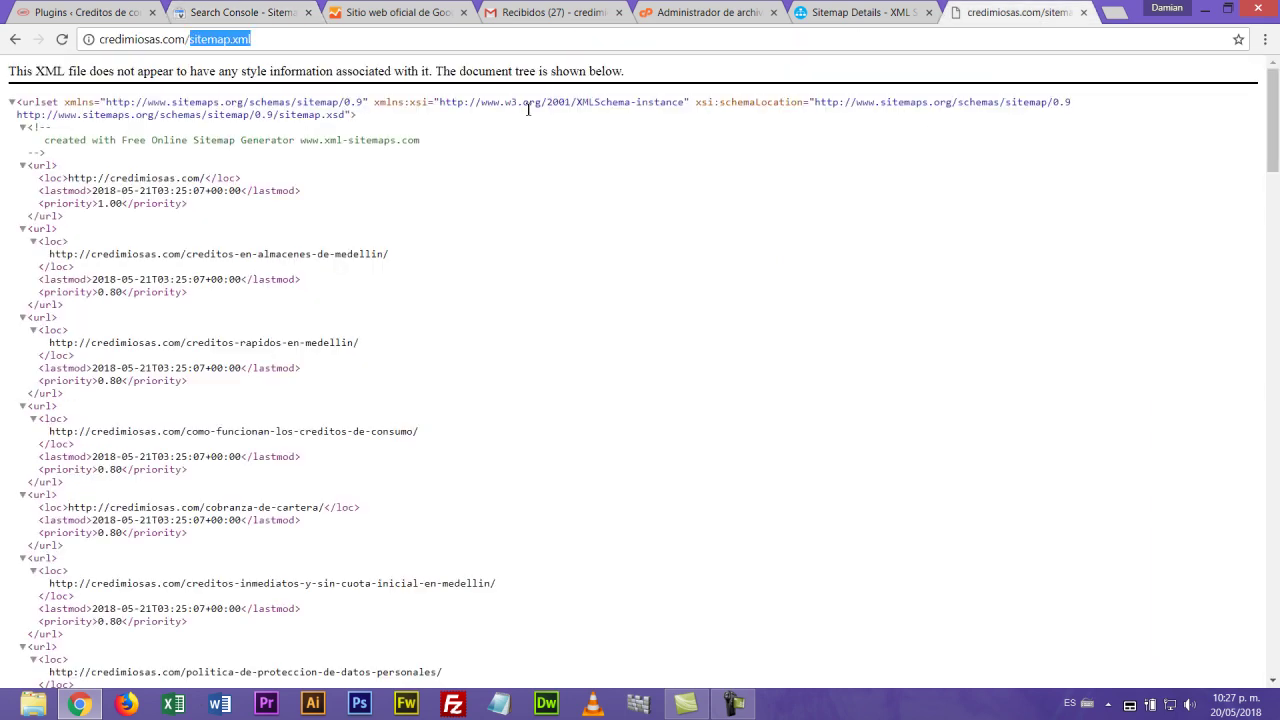
pyautogui.click(1083, 12)
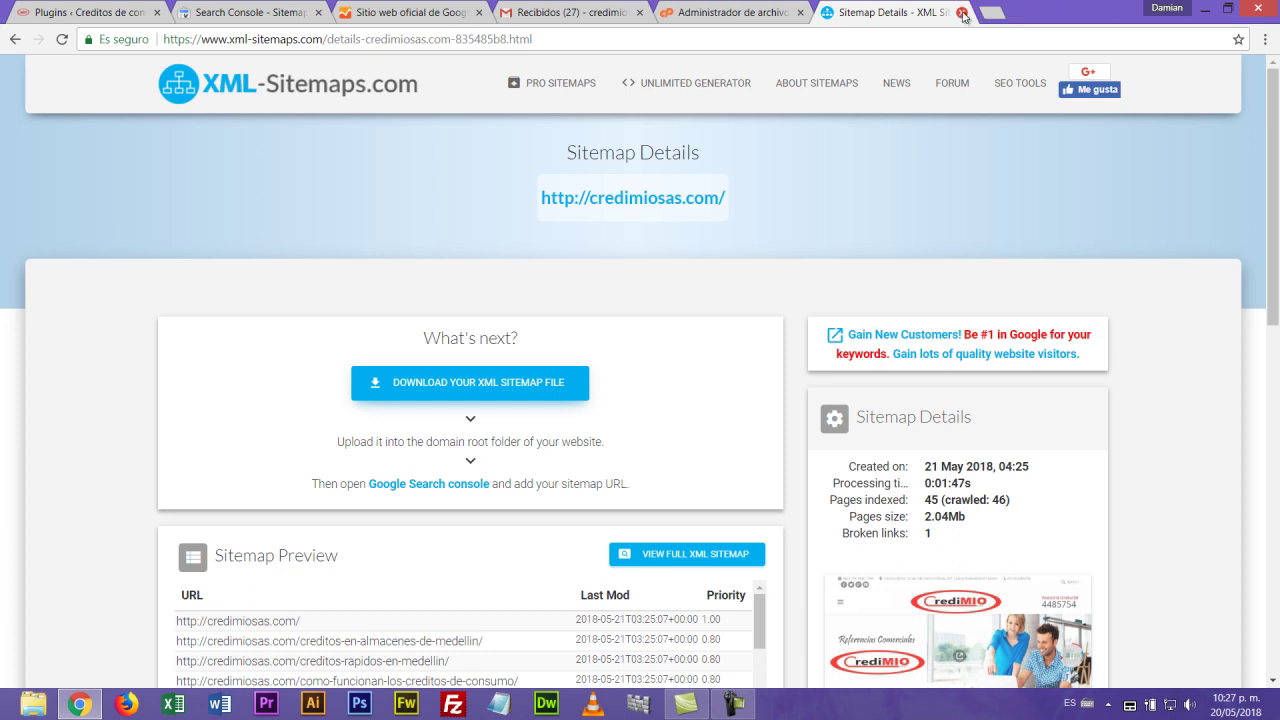
pyautogui.click(962, 13)
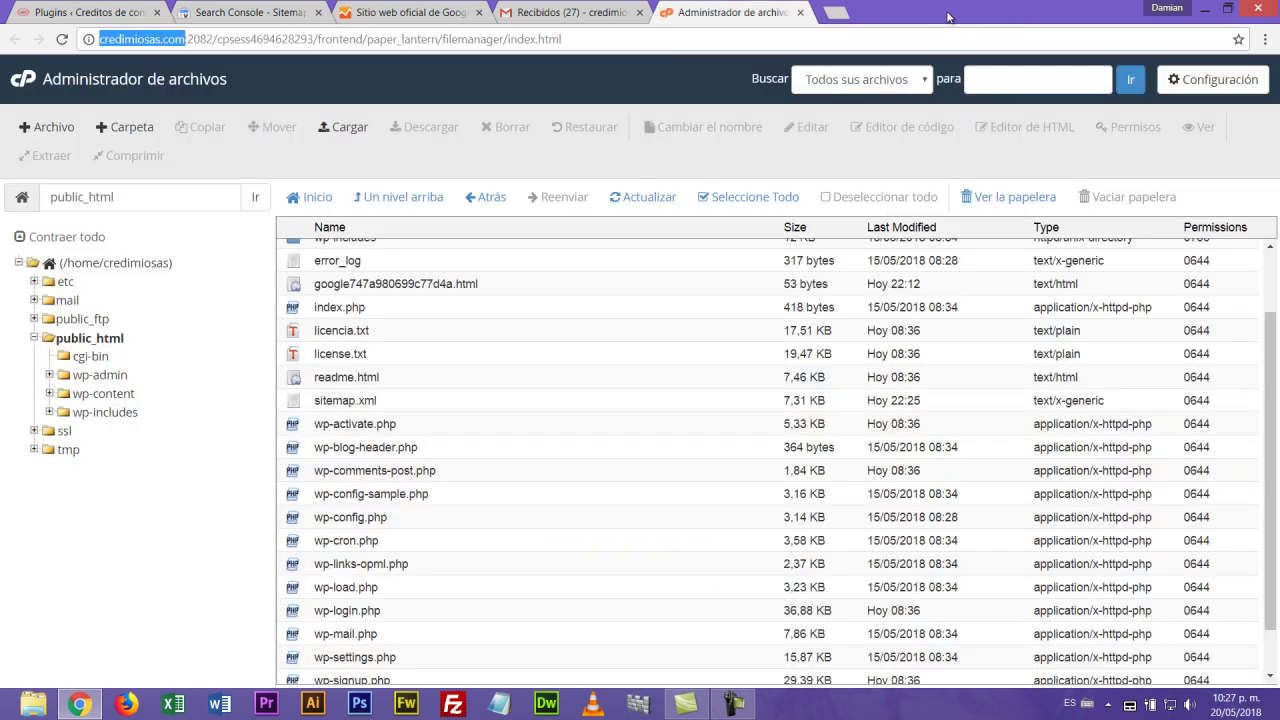
# Step: Revisit the open Gmail, Google Analytics and Search Console pages, and refresh the Gmail inbox
pyautogui.click(562, 10)
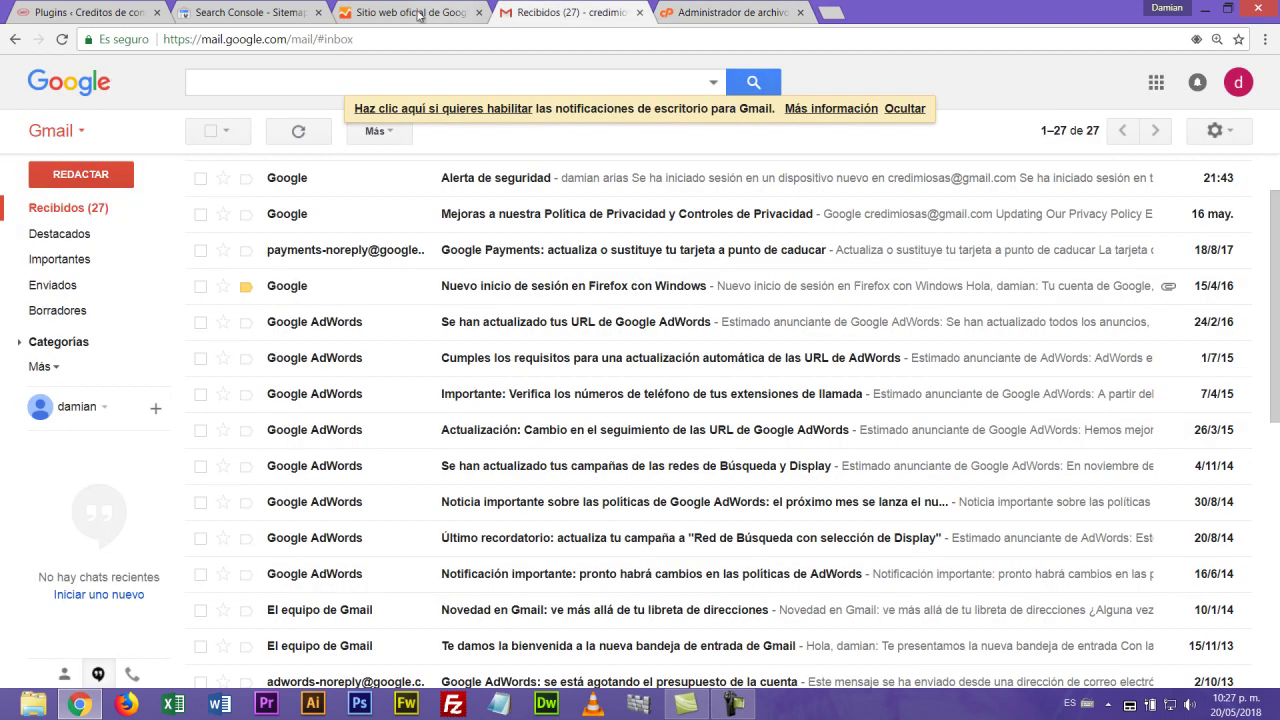
pyautogui.click(447, 12)
pyautogui.click(242, 8)
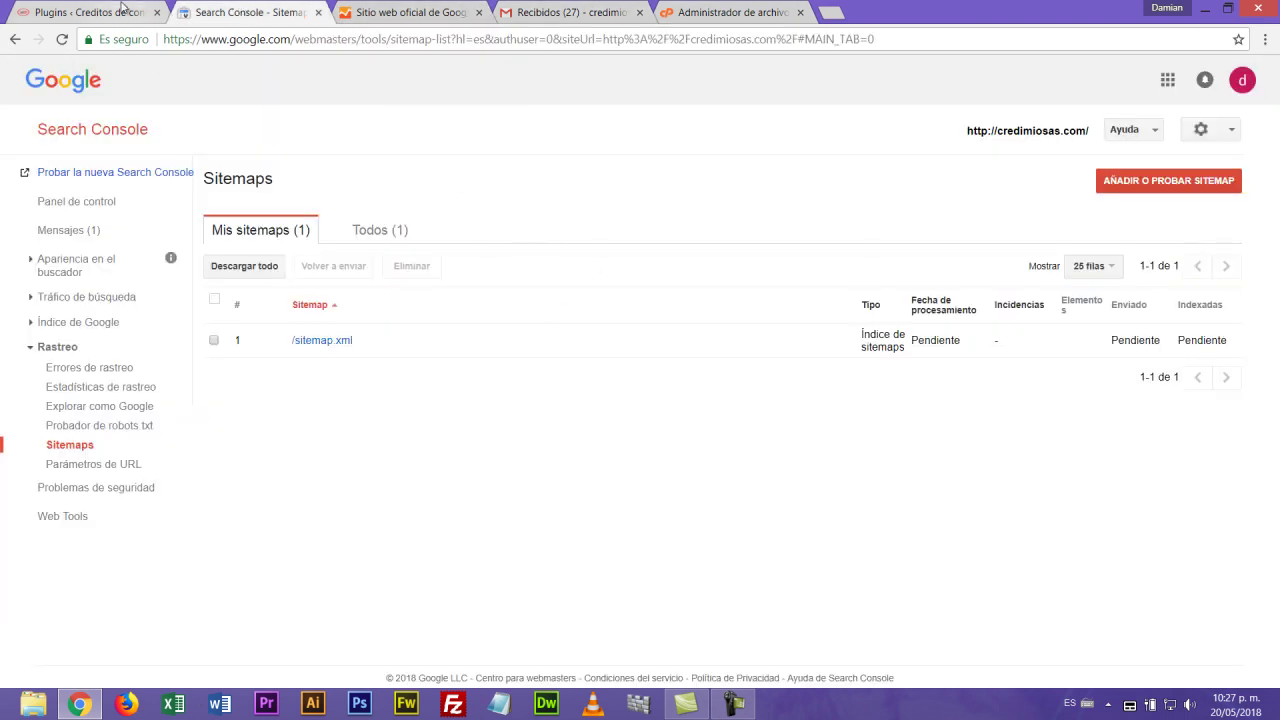
pyautogui.click(565, 18)
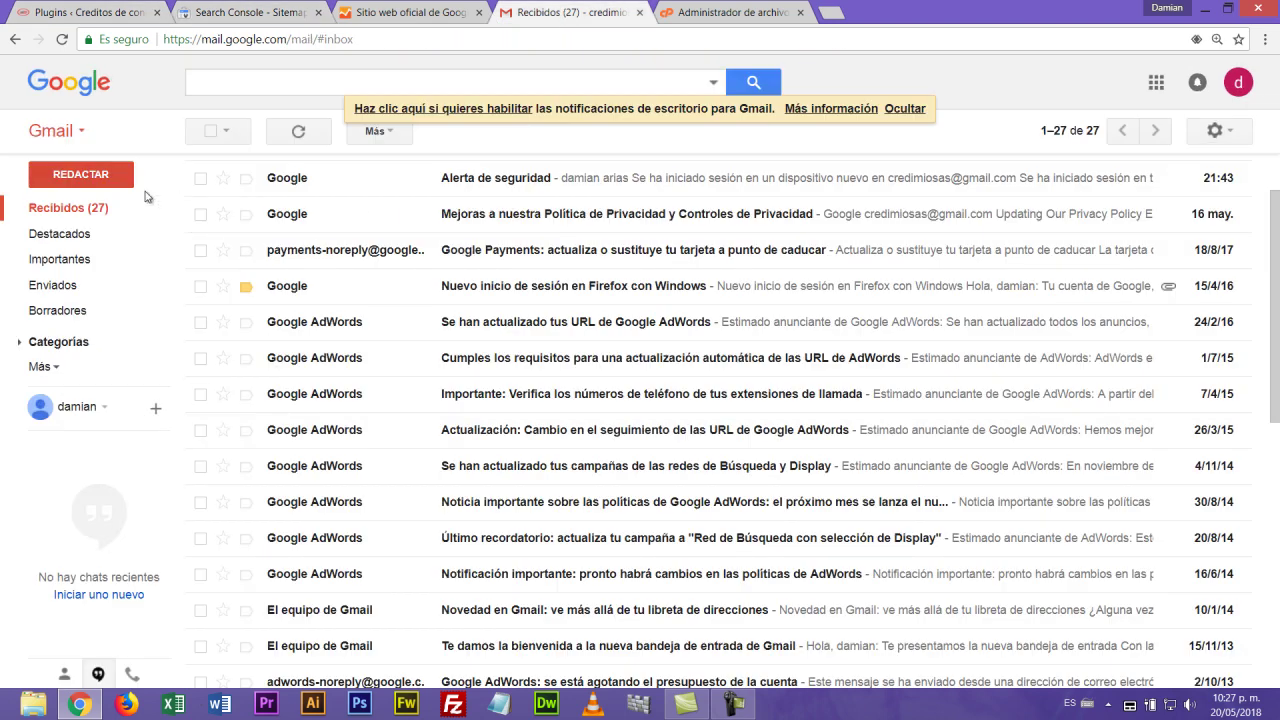
pyautogui.click(301, 139)
pyautogui.click(419, 9)
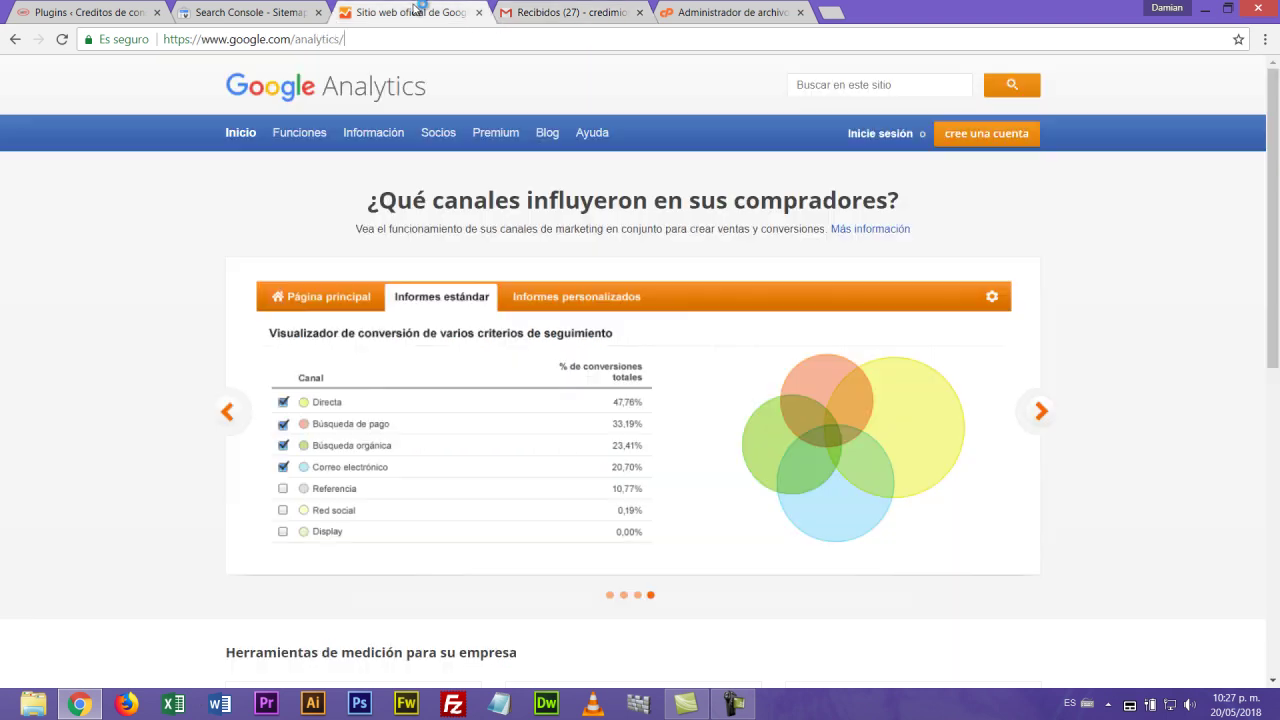
# Step: Check the security problems report for credimiosas.com in Search Console and return to the list of properties
pyautogui.click(224, 12)
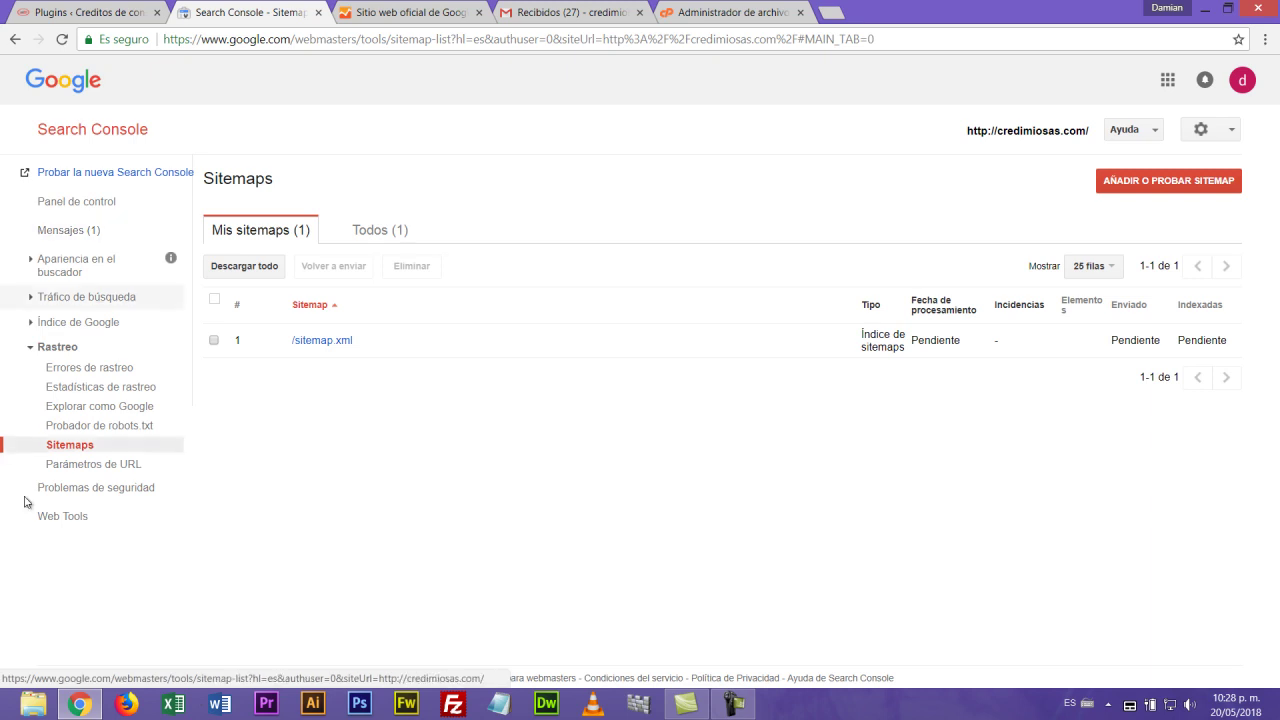
pyautogui.click(92, 488)
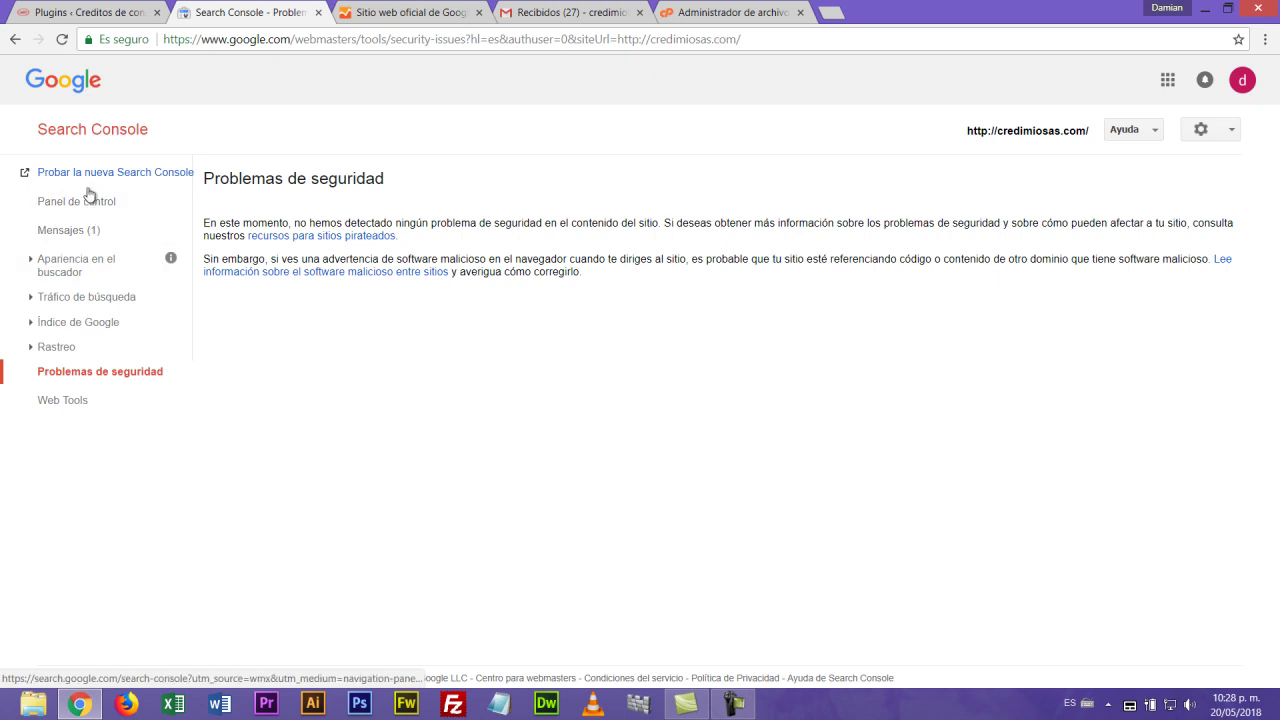
pyautogui.click(92, 132)
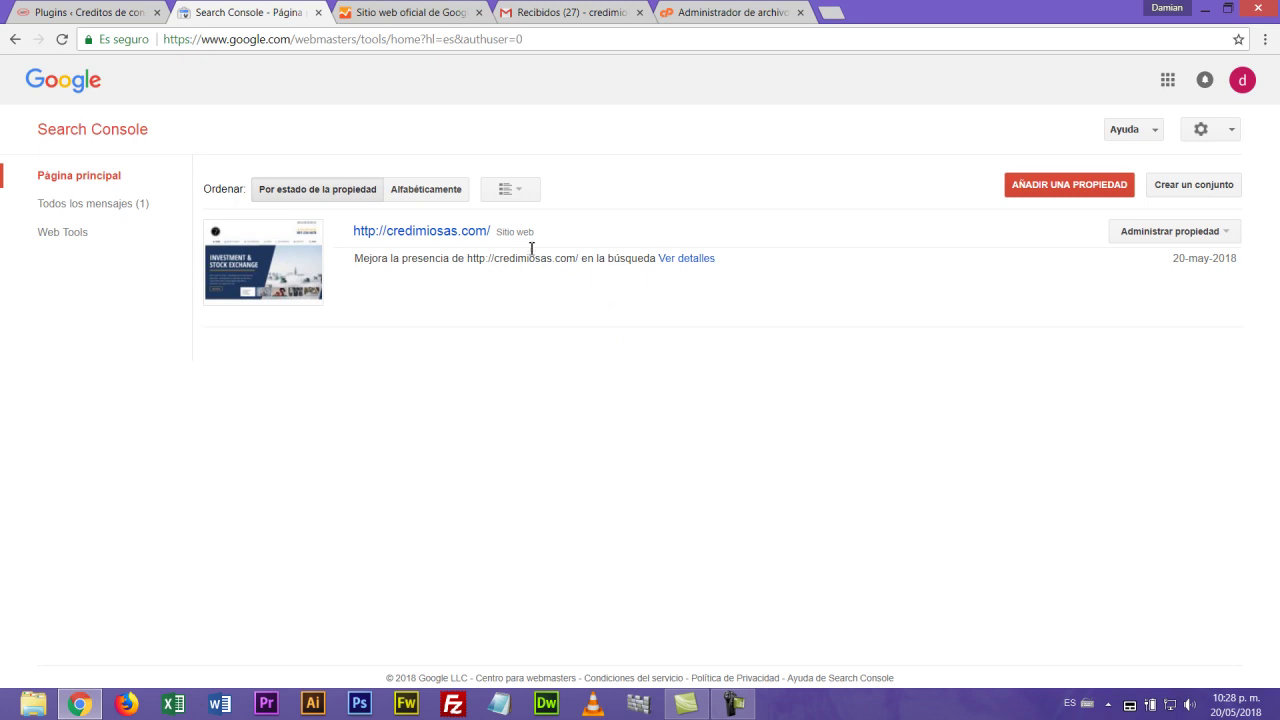
# Step: Review the message about improving credimiosas.com's presence in search, refresh the Gmail inbox, and return to the message
pyautogui.click(688, 261)
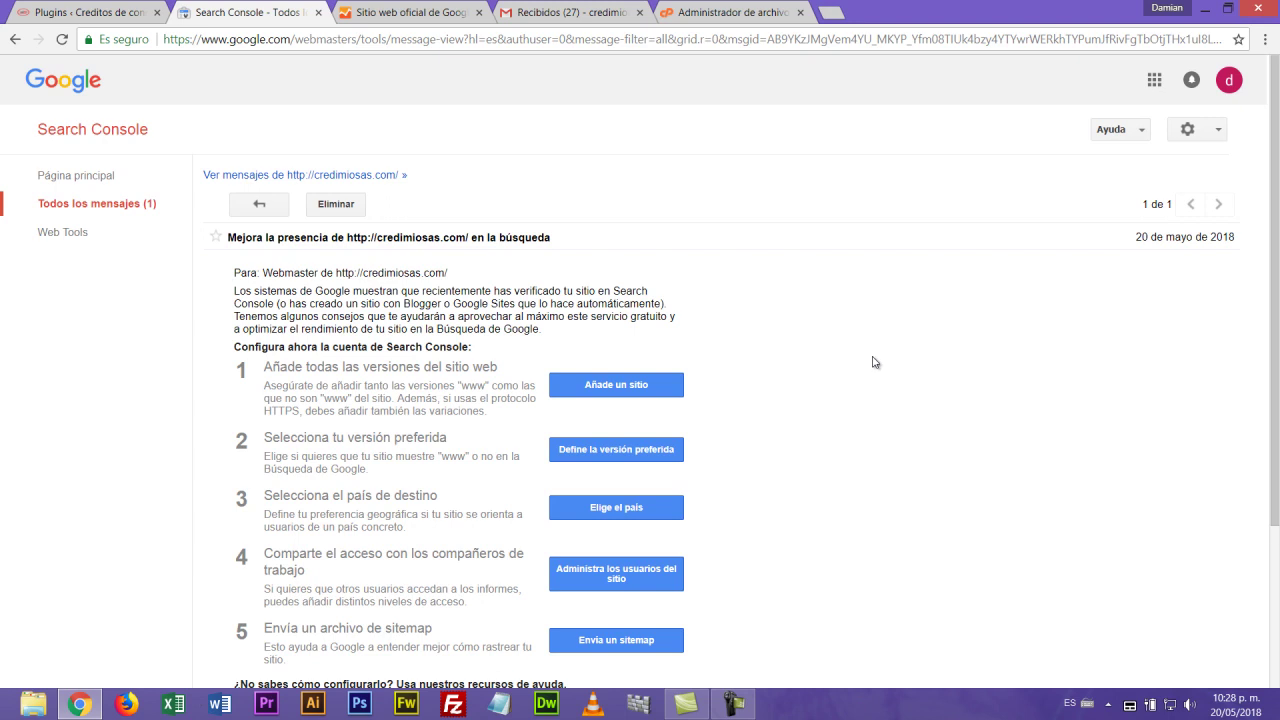
pyautogui.scroll(-1, 874, 362)
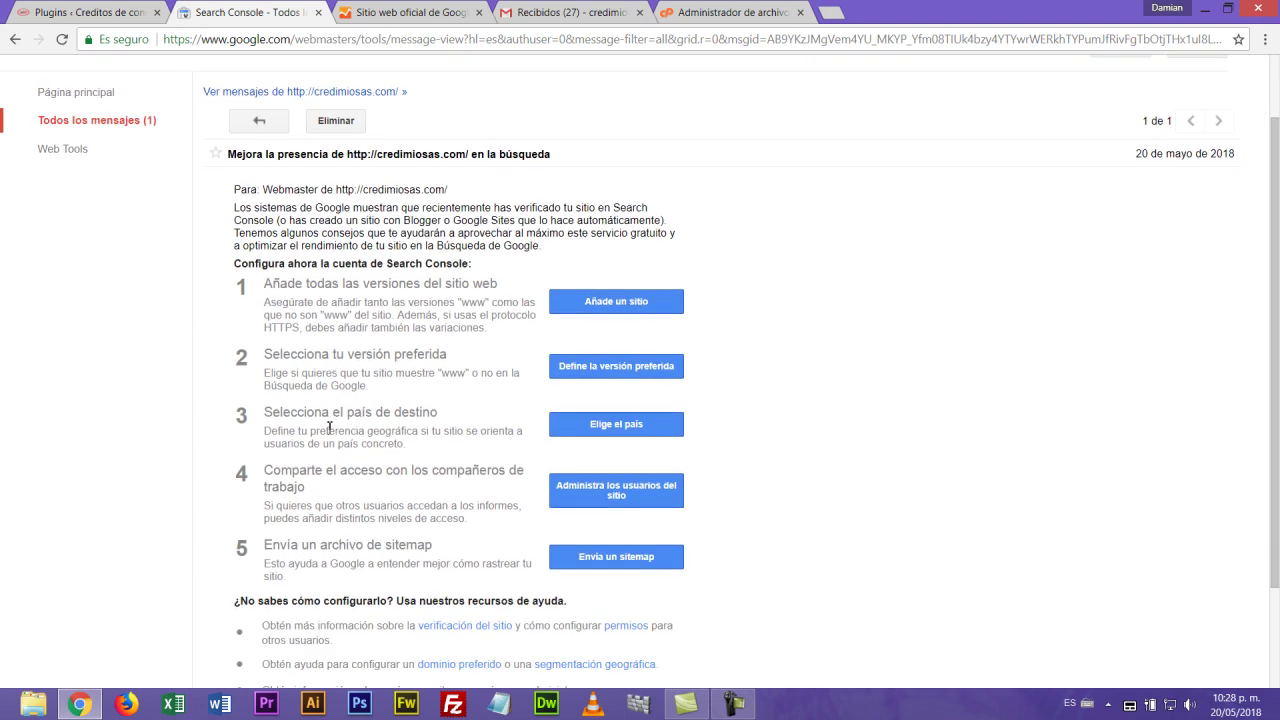
pyautogui.click(560, 12)
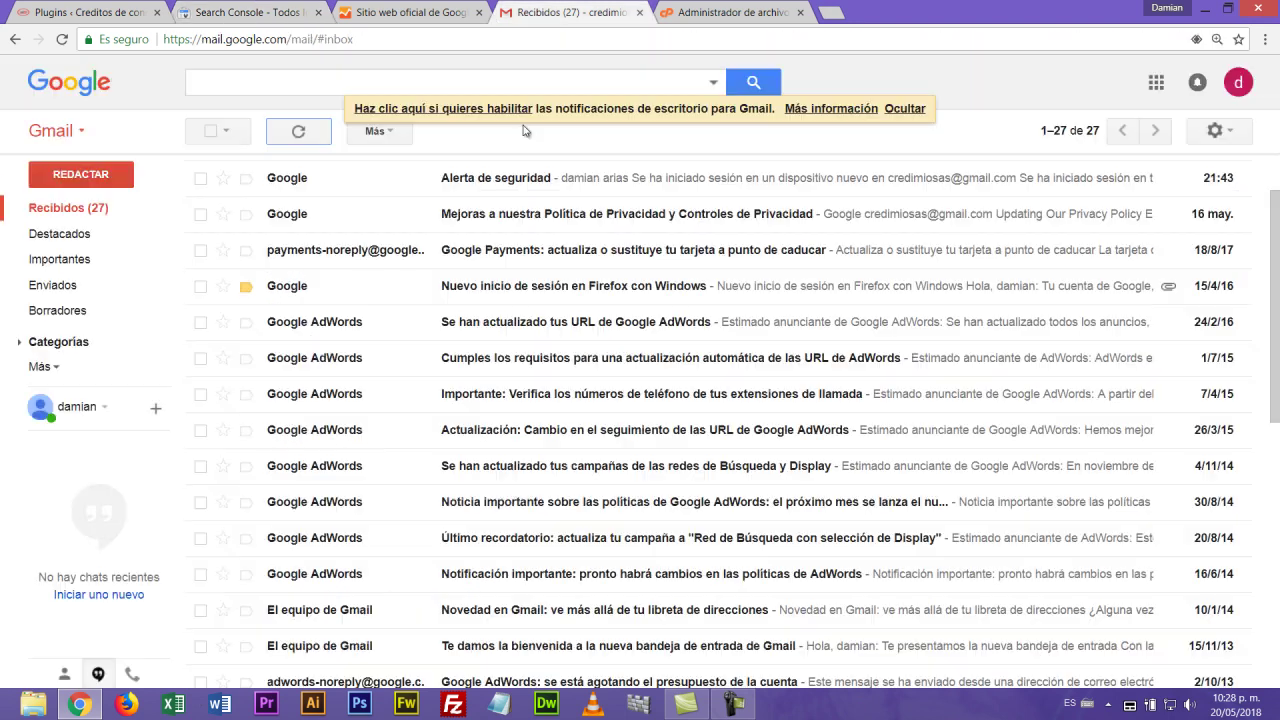
pyautogui.click(296, 136)
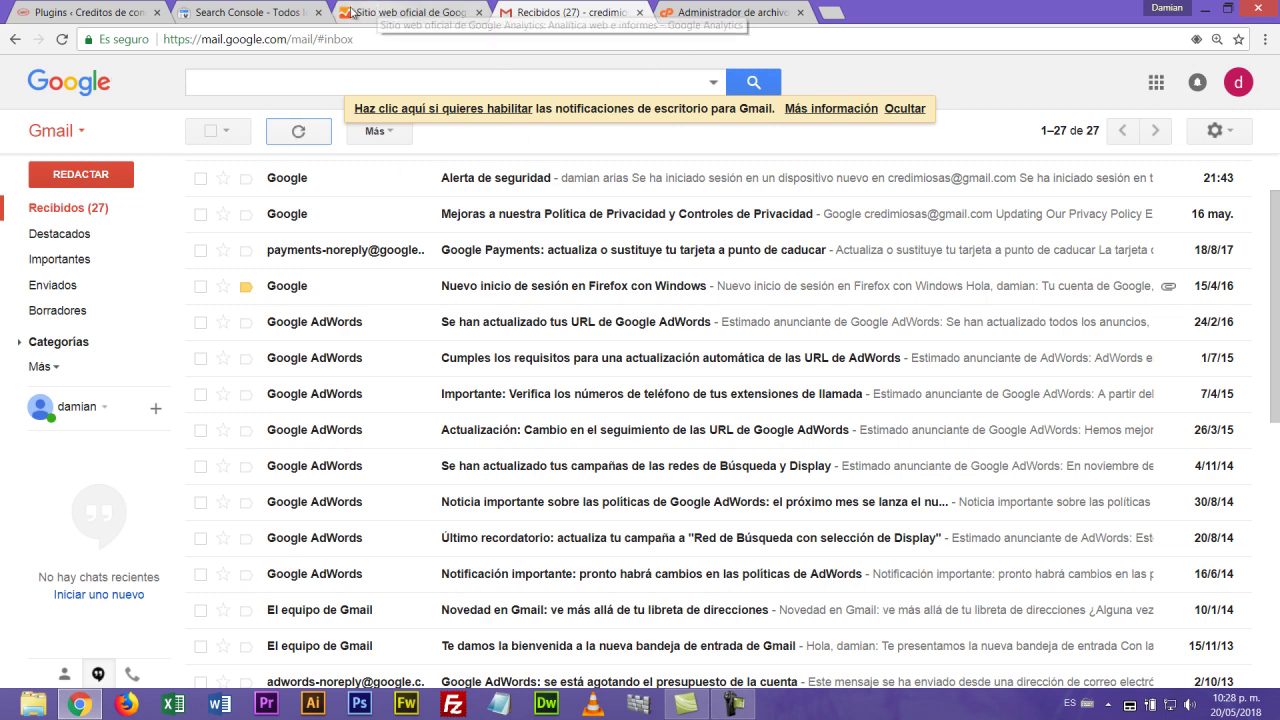
pyautogui.click(250, 16)
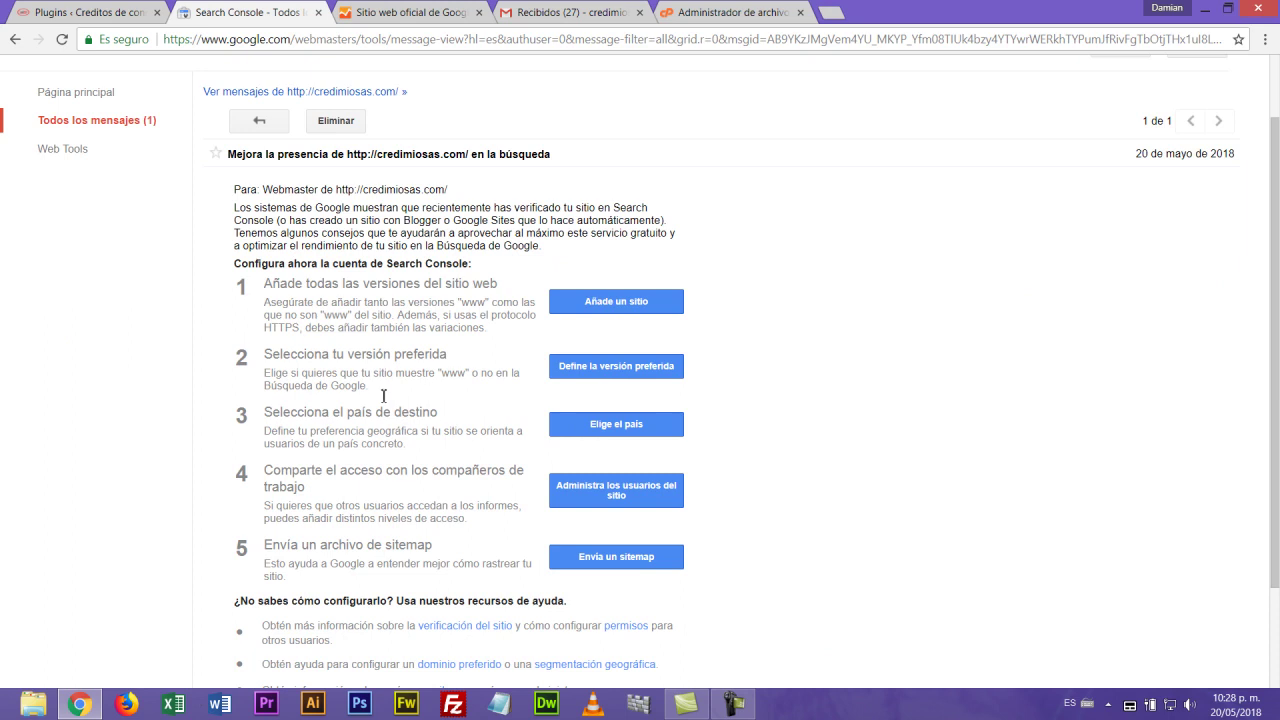
# Step: Open the message's target country setting, enable country targeting for credimiosas.com and choose Colombia
pyautogui.click(609, 431)
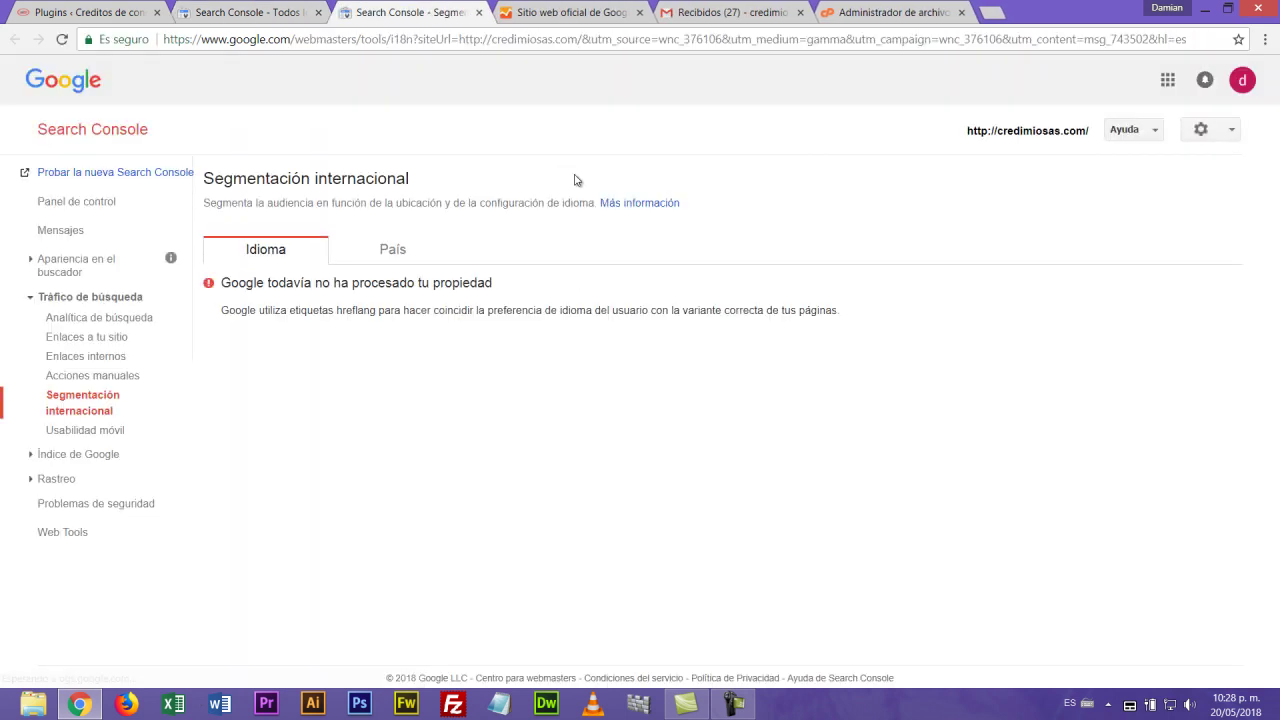
pyautogui.click(395, 252)
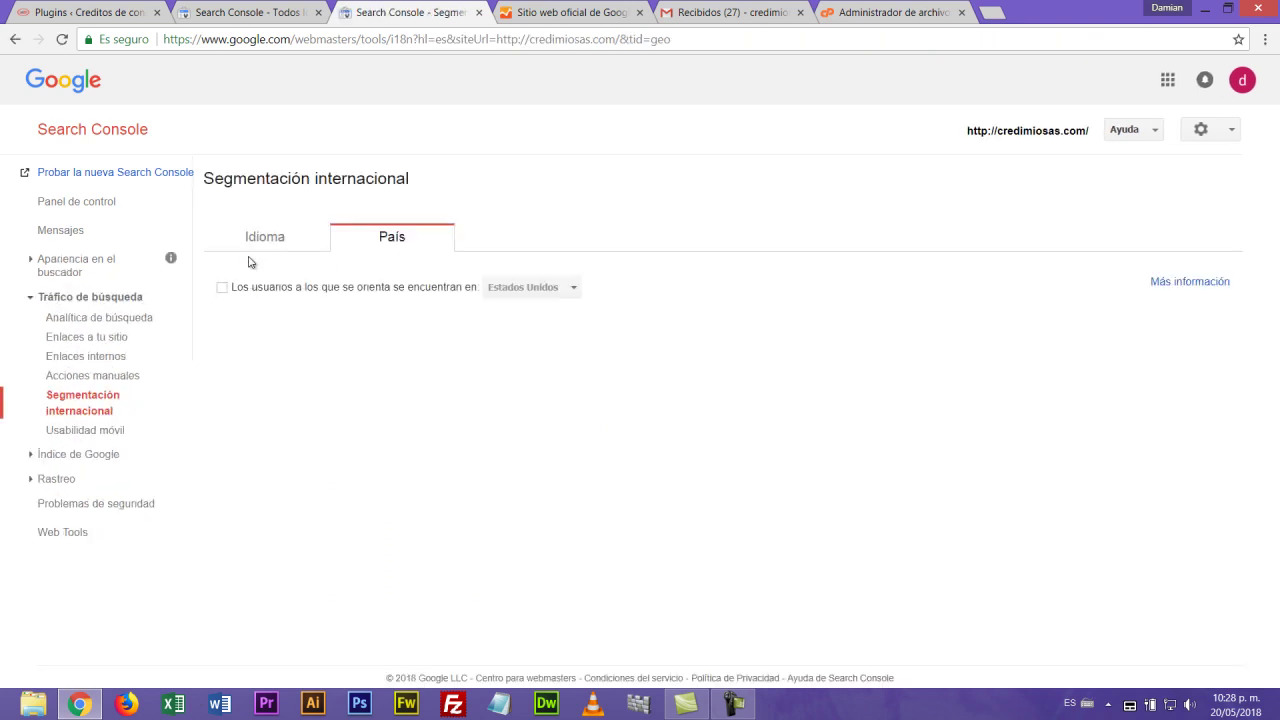
pyautogui.click(224, 289)
pyautogui.click(555, 290)
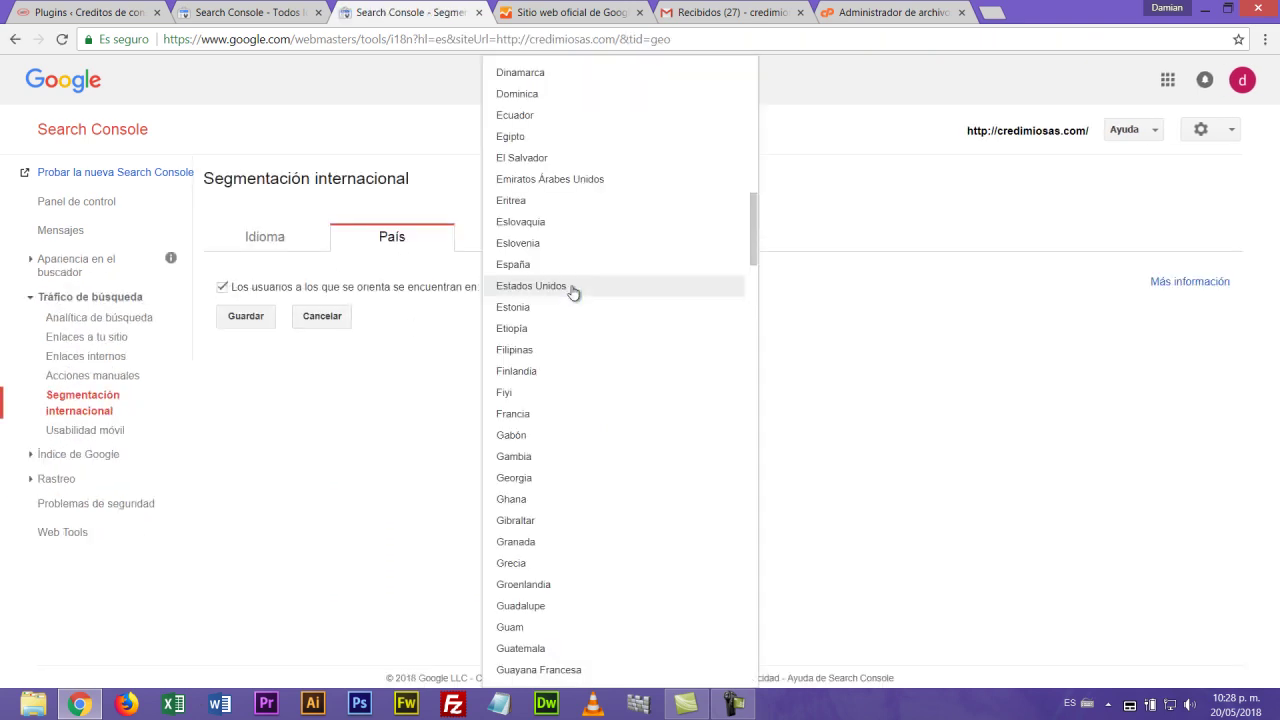
pyautogui.scroll(-2, 591, 372)
pyautogui.scroll(6, 591, 372)
pyautogui.scroll(1, 591, 372)
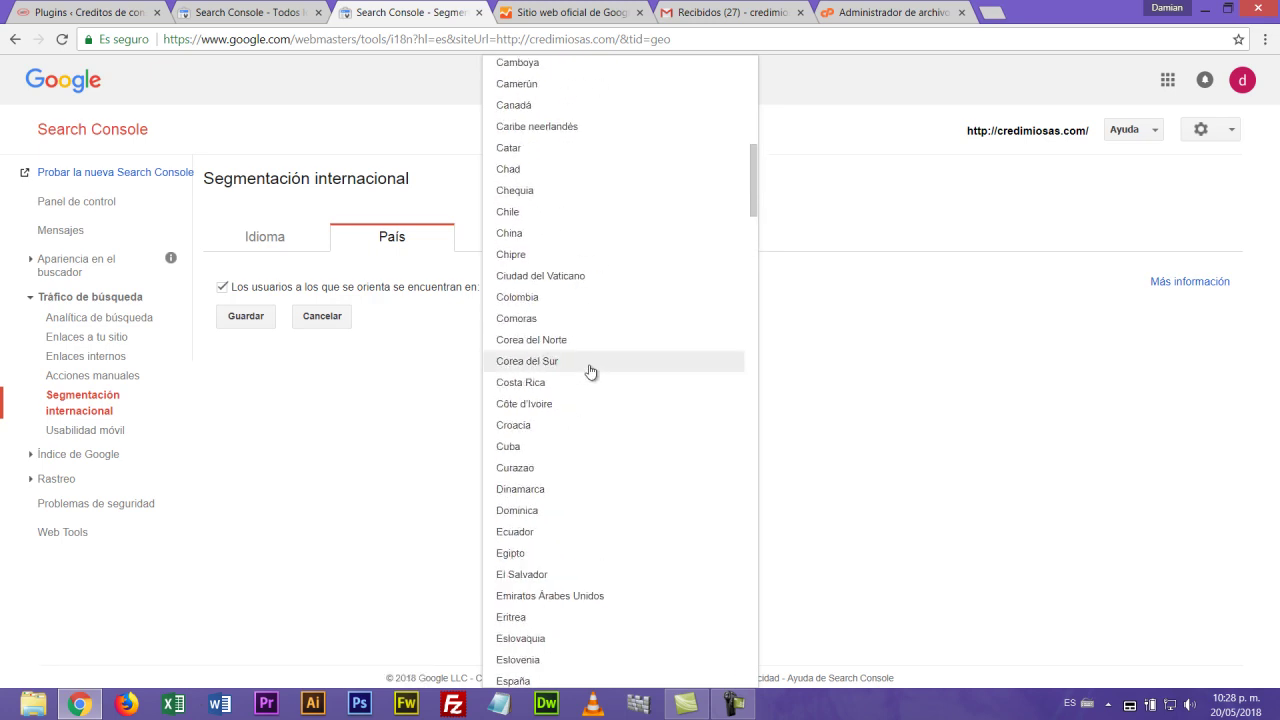
pyautogui.click(552, 299)
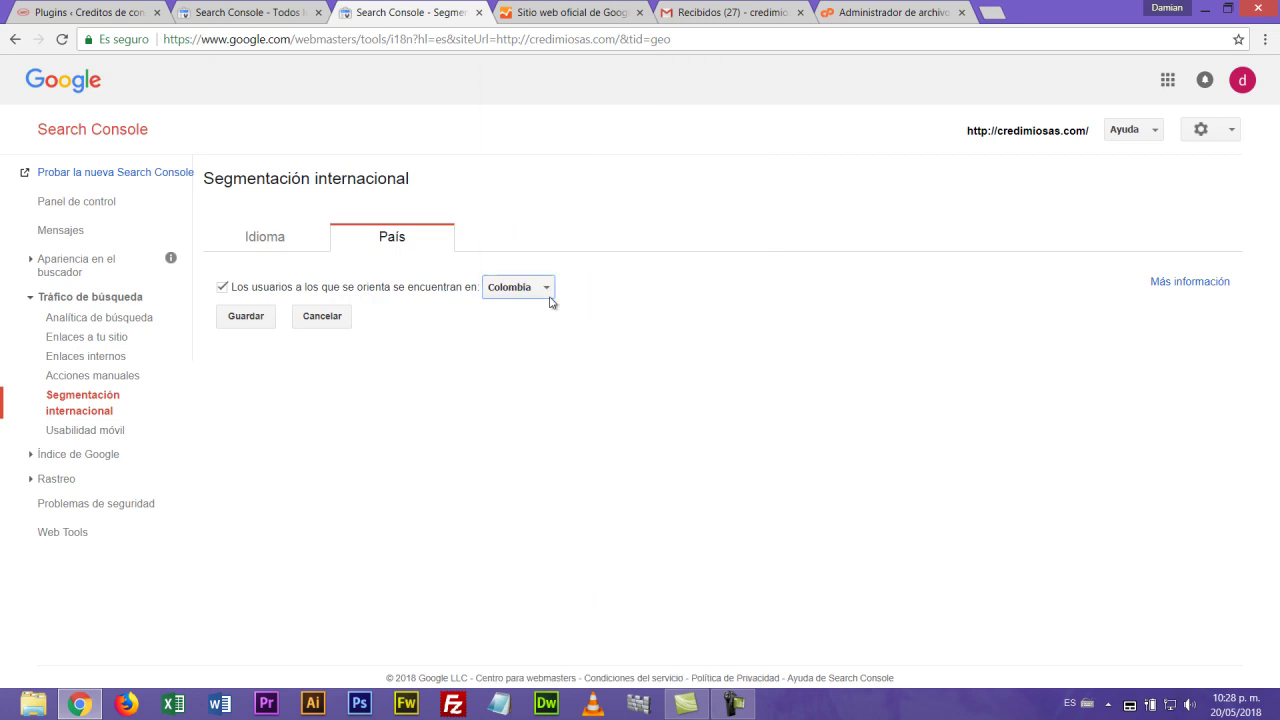